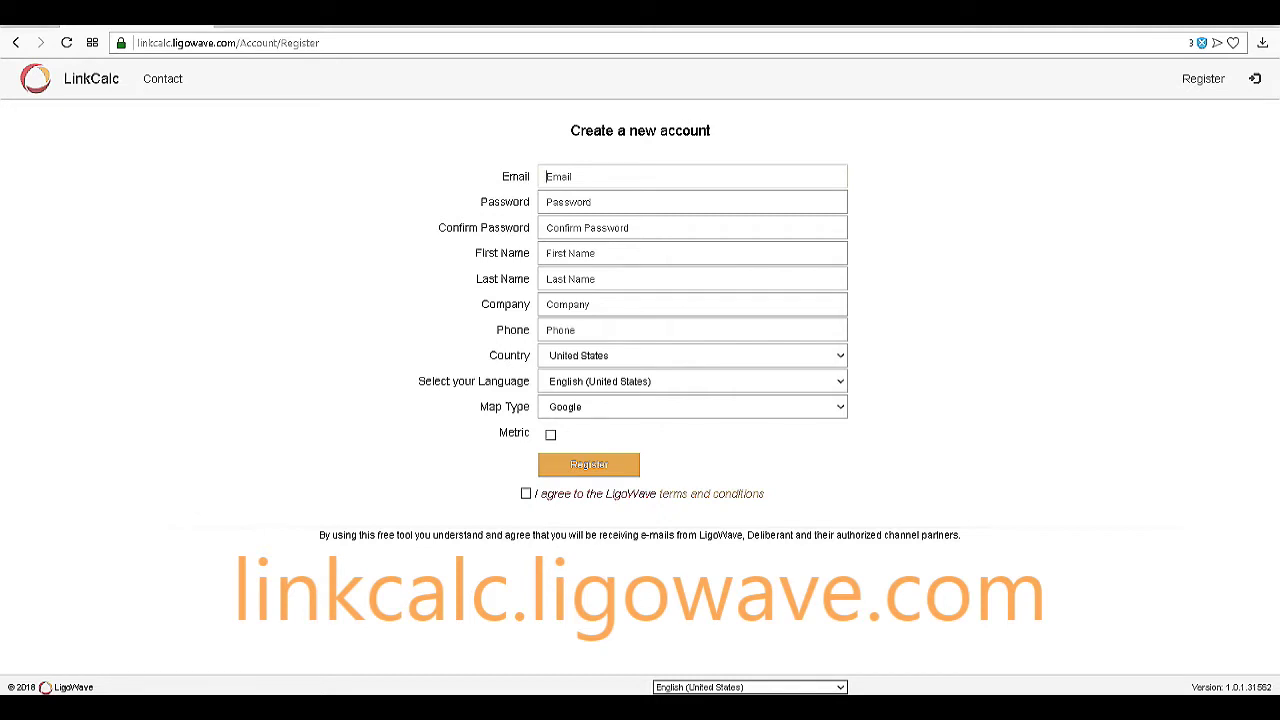
# - Leave the Metric option off on the new account registration form and agree to the LigoWave terms and conditions
pyautogui.click(550, 434)
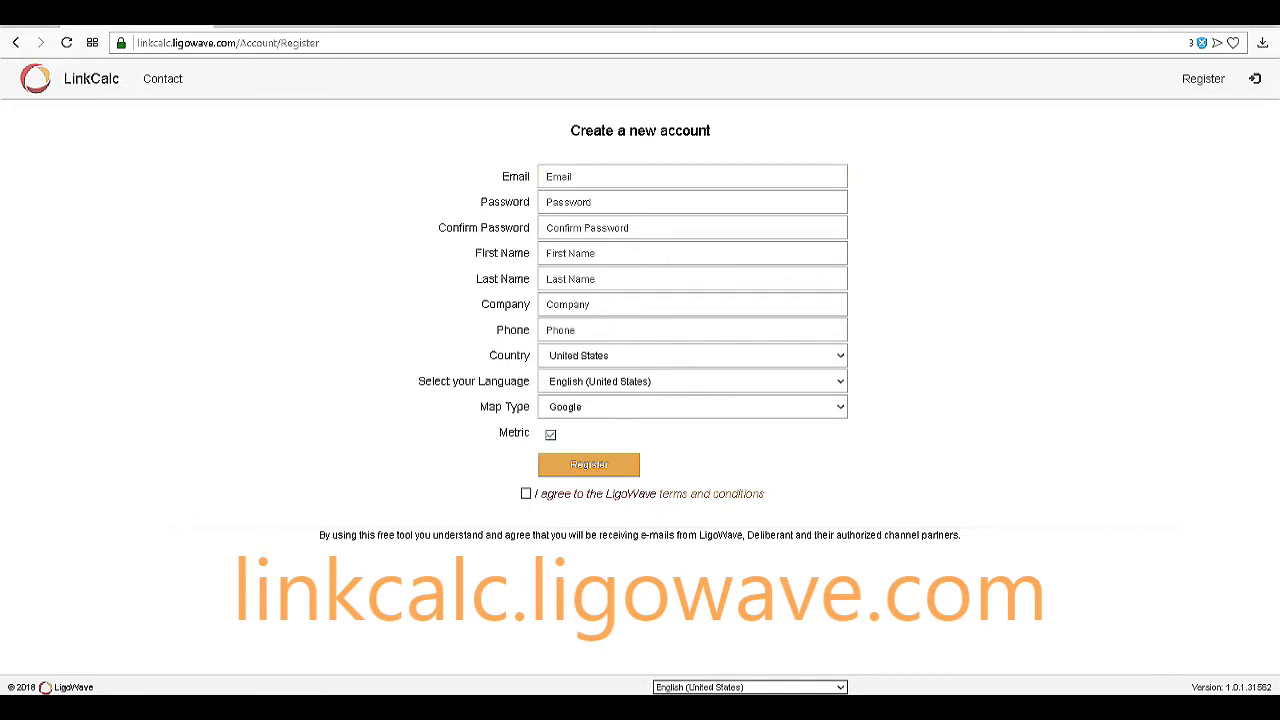
pyautogui.click(550, 434)
pyautogui.click(526, 493)
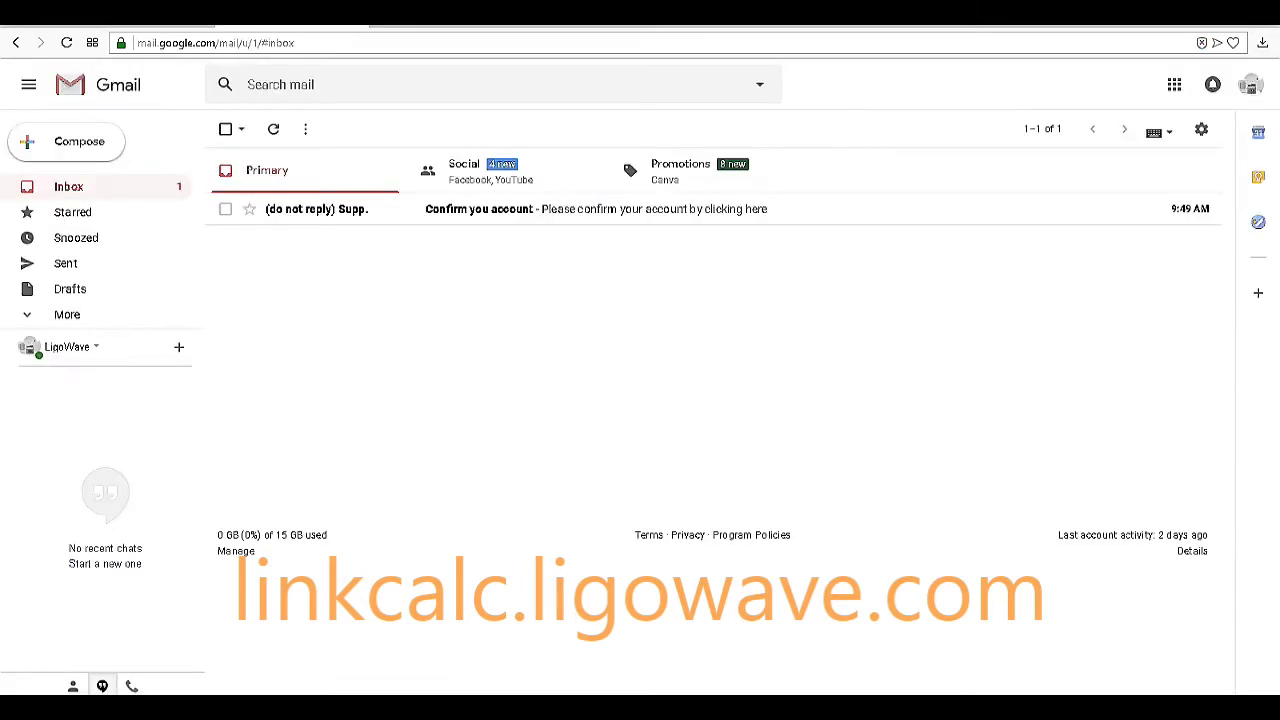
# - Confirm the new LinkCalc account from the confirmation e-mail in Gmail and proceed to log in
pyautogui.click(323, 209)
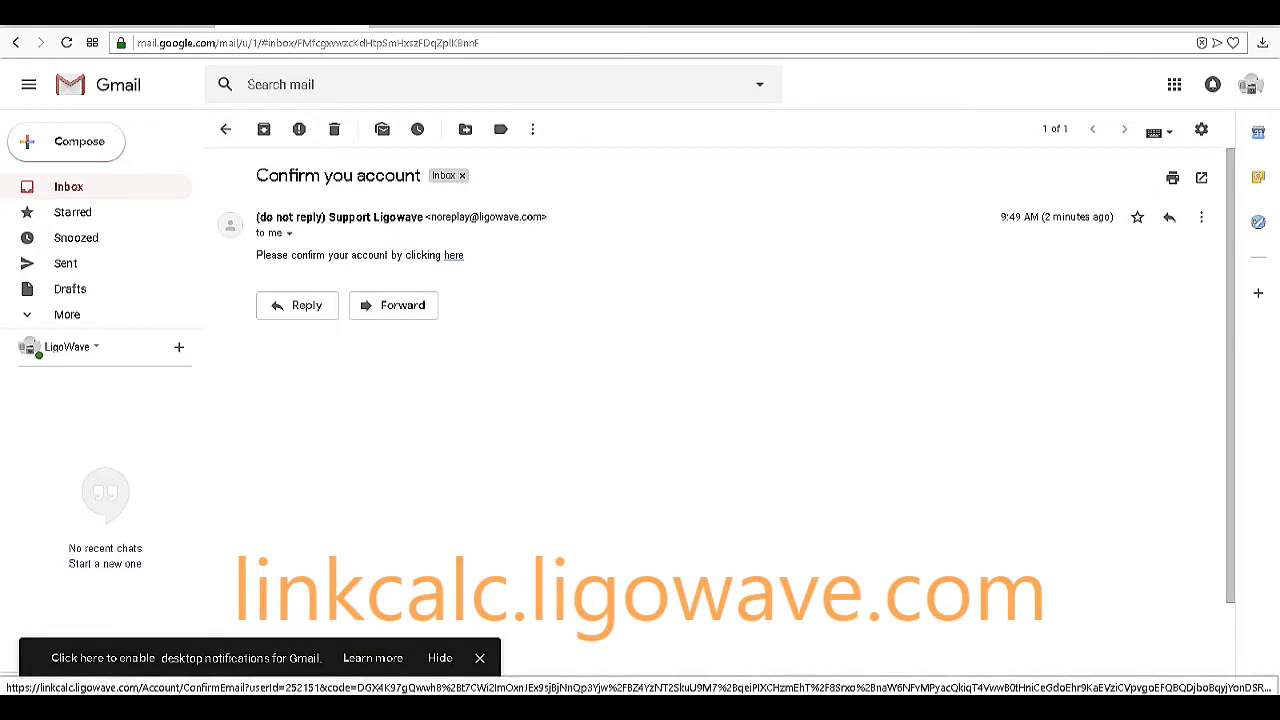
pyautogui.click(452, 256)
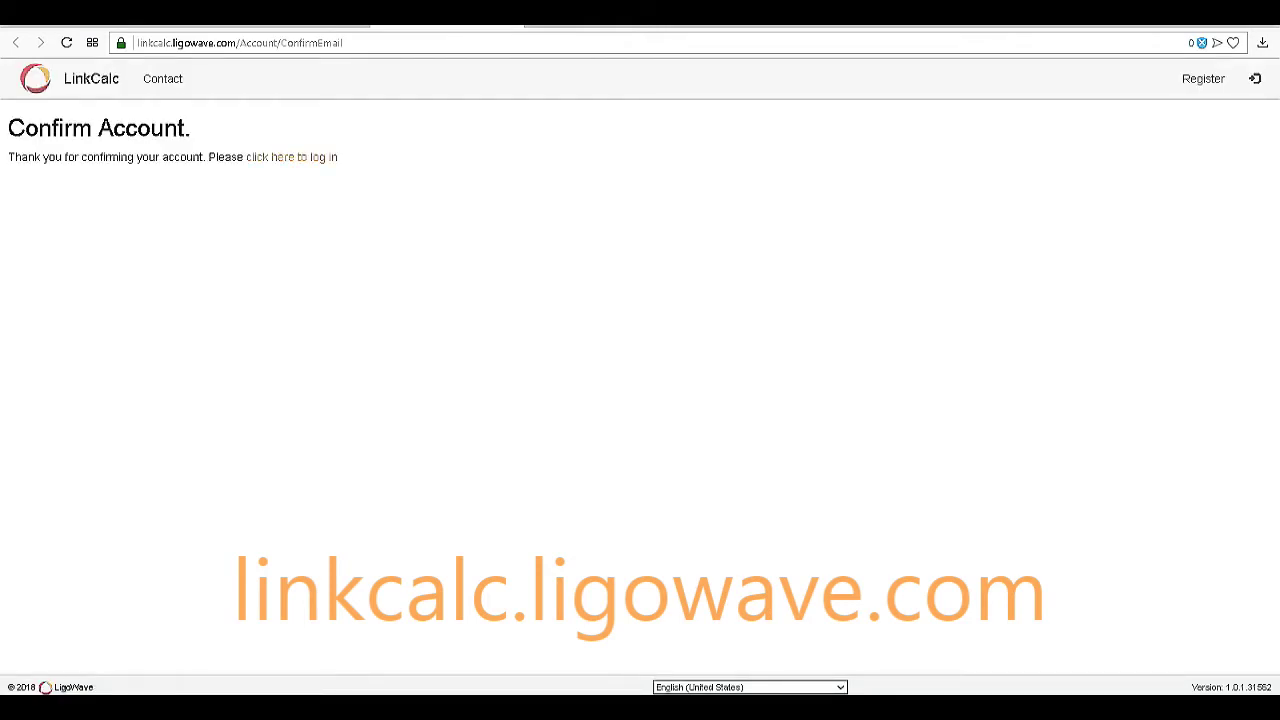
pyautogui.click(300, 157)
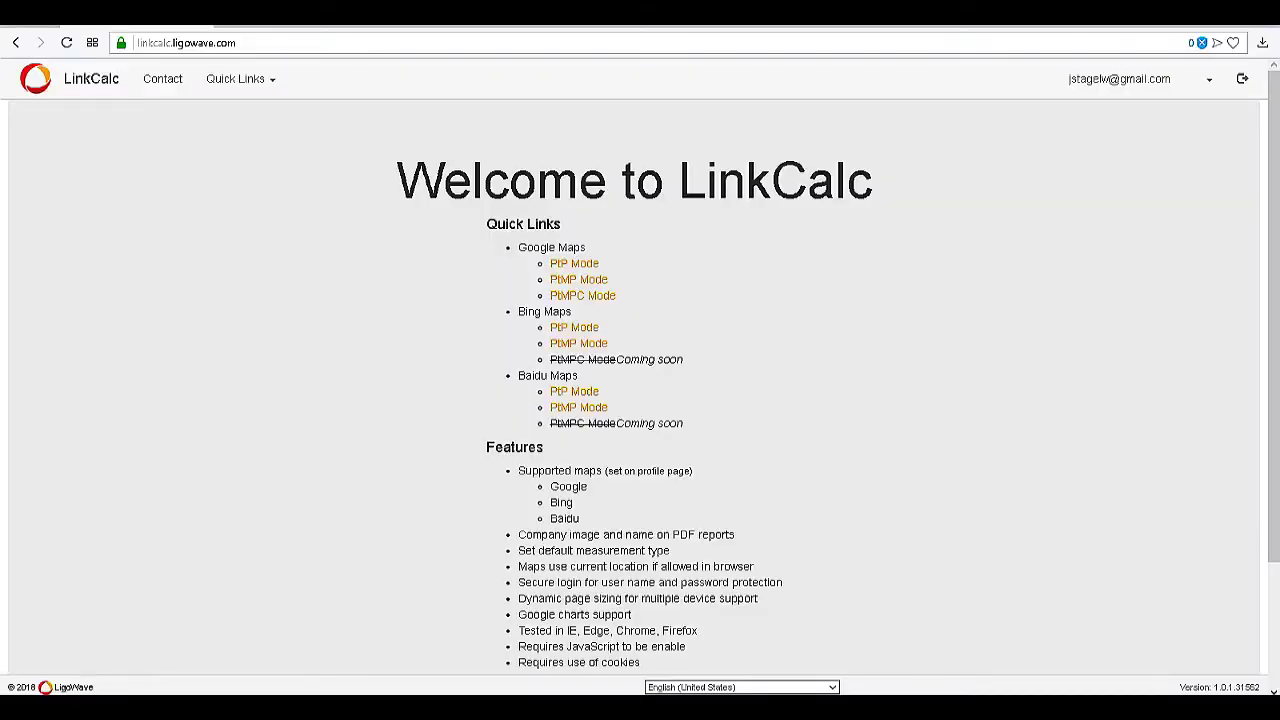
# - In Google Maps PtP Mode, name the TX site LigoWave and place it by searching for its street address
pyautogui.click(574, 263)
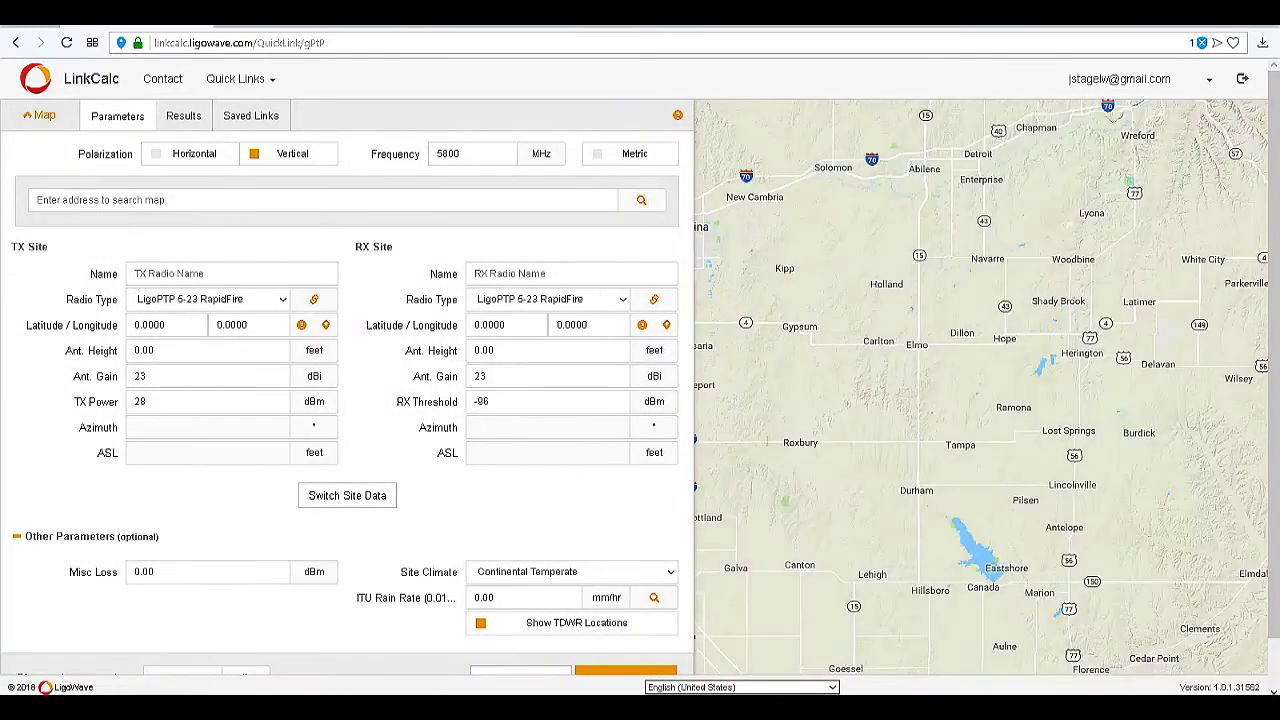
pyautogui.write('LigoWave')
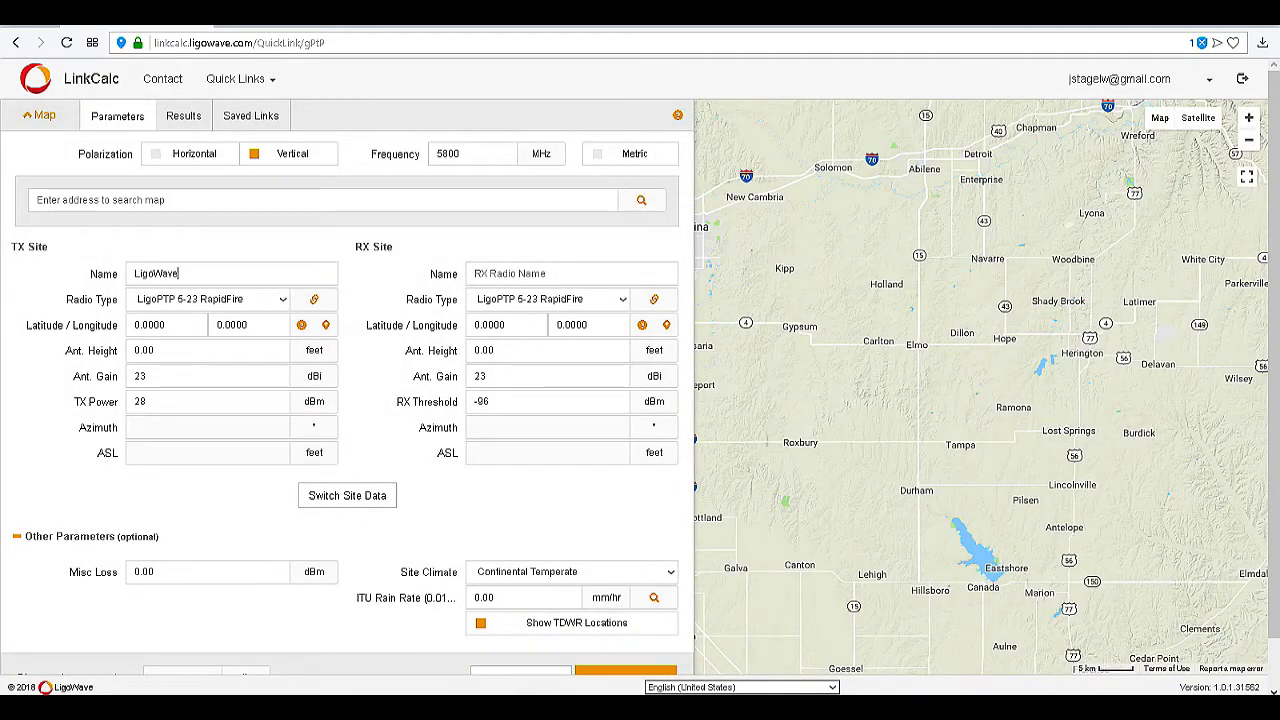
pyautogui.click(171, 200)
pyautogui.write('138 mountain brook drive, canton ')
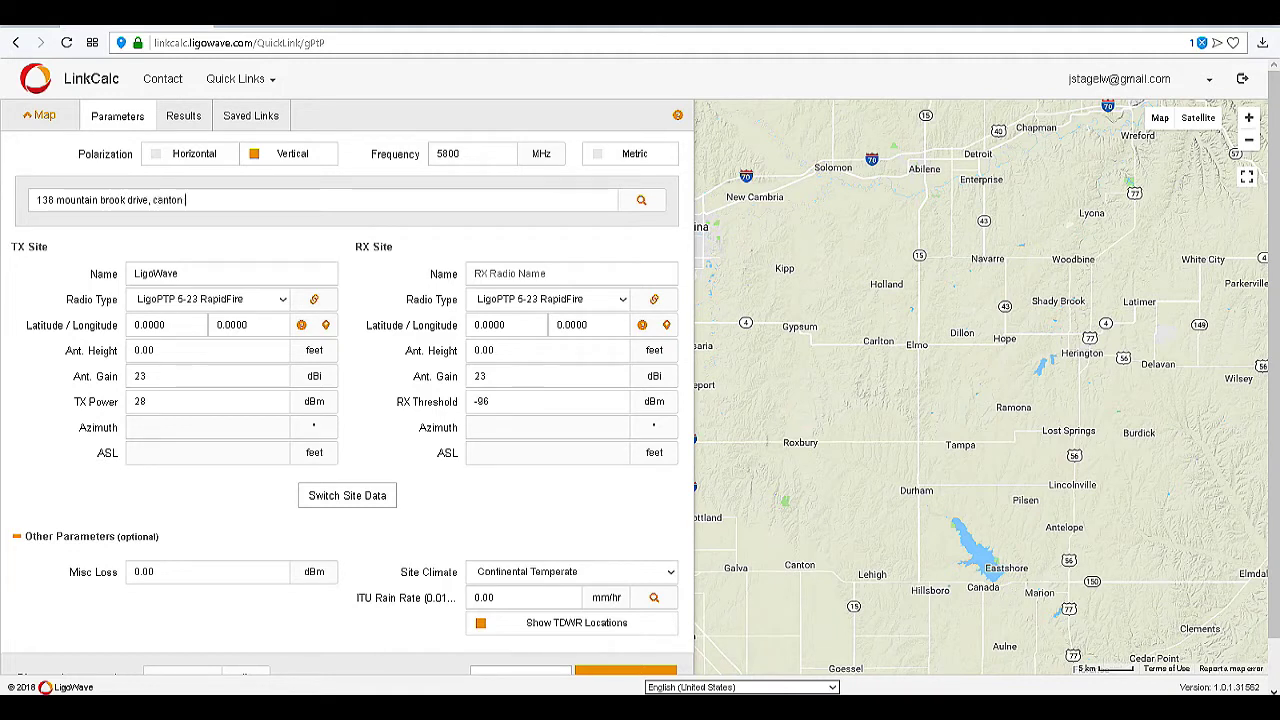
pyautogui.write('ga 30115')
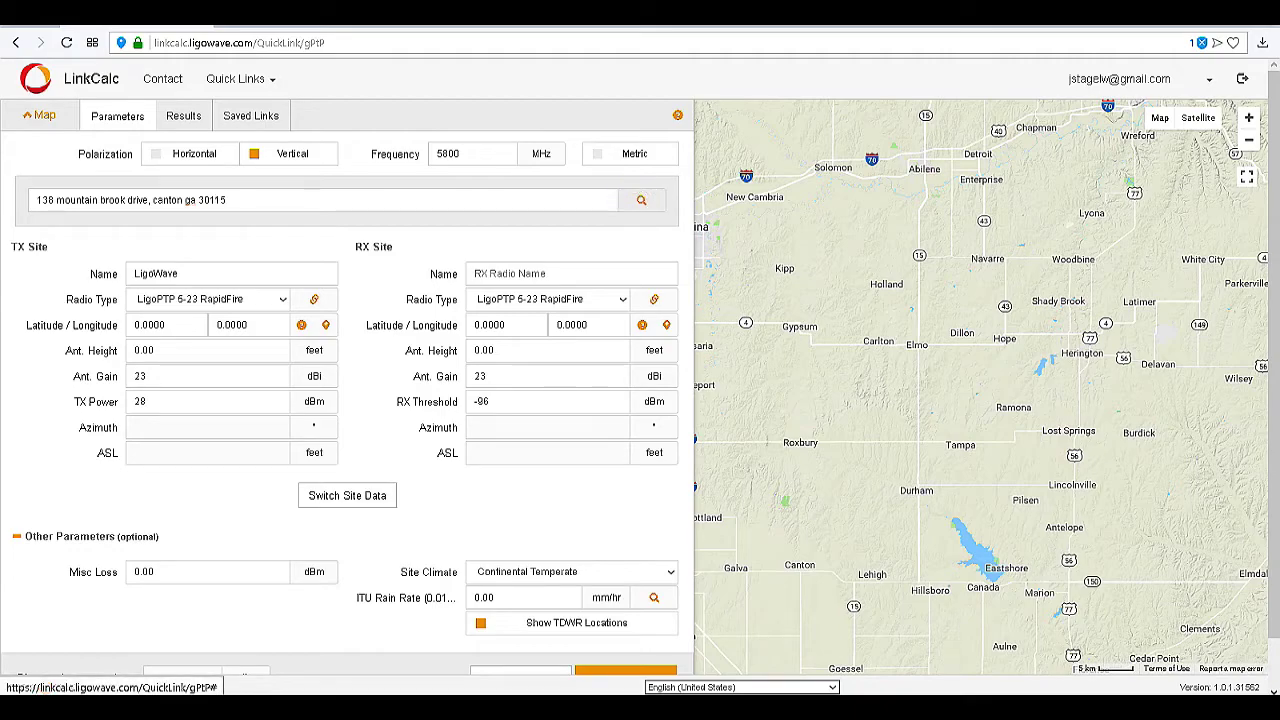
pyautogui.press('Return')
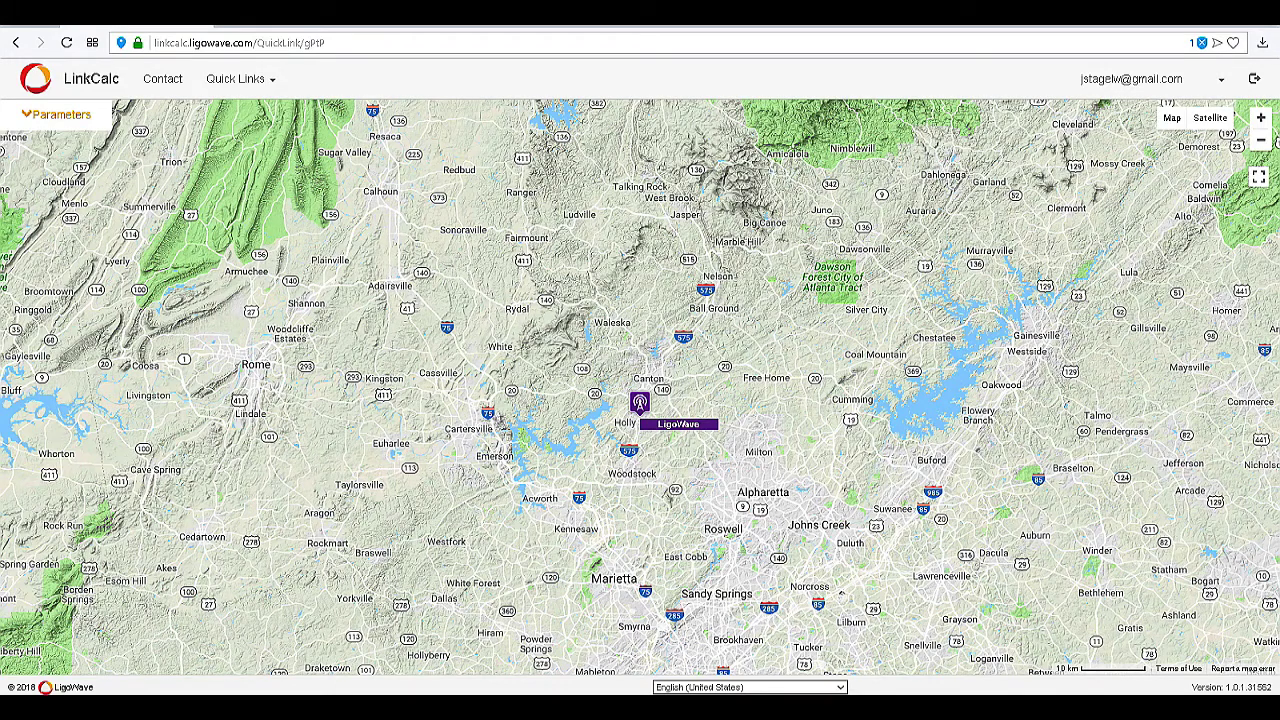
# - Name the RX site Park and place it on the map by searching for its street address
pyautogui.click(56, 114)
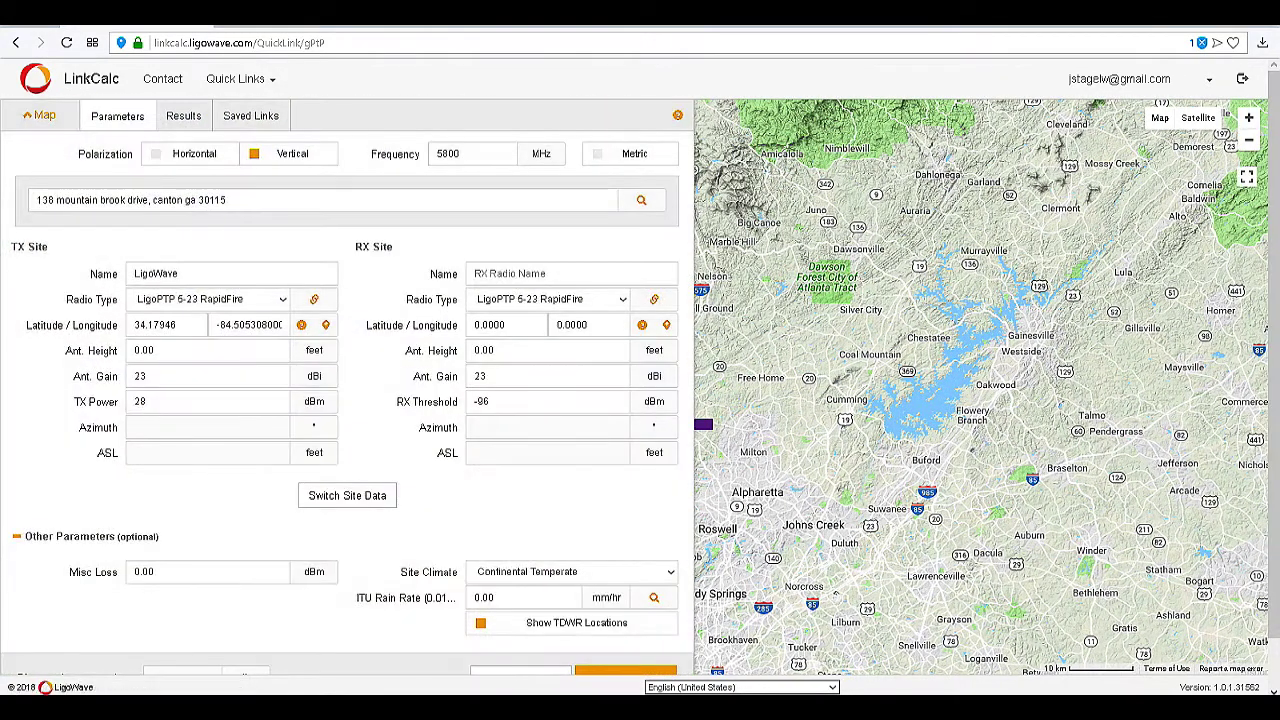
pyautogui.click(476, 273)
pyautogui.write('Park')
pyautogui.moveTo(228, 200); pyautogui.dragTo(36, 200)
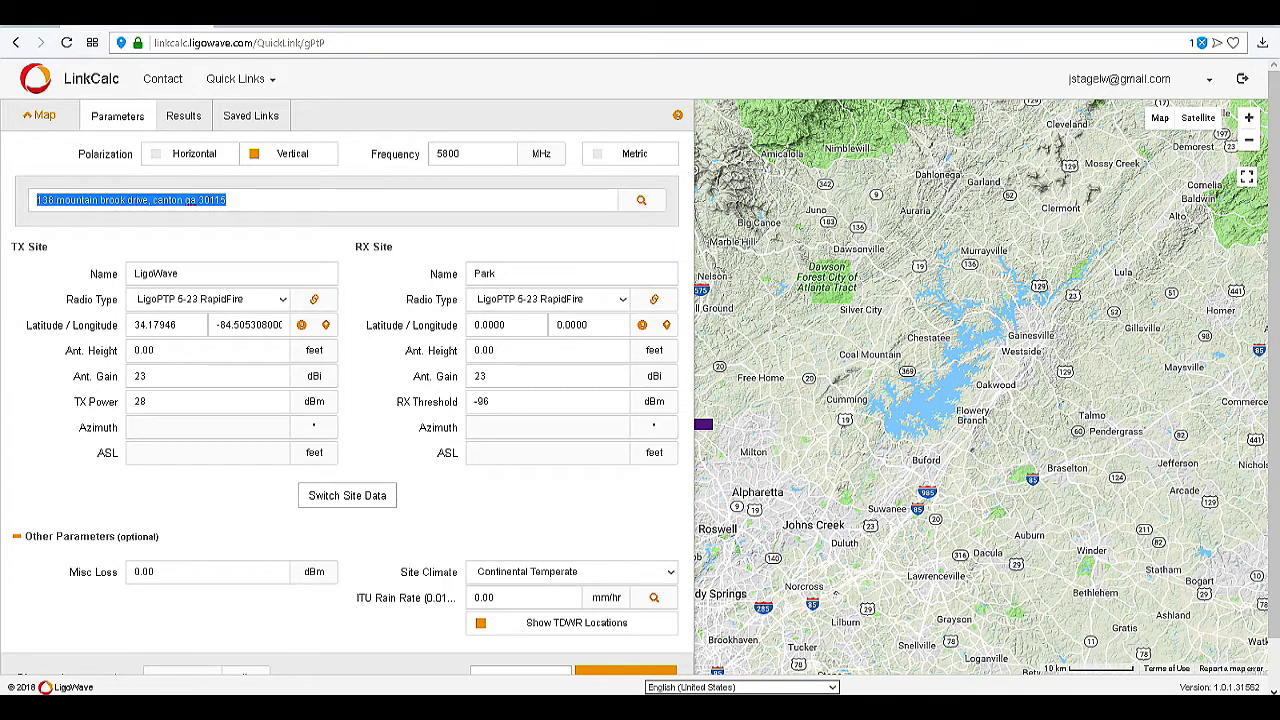
pyautogui.press('BackSpace')
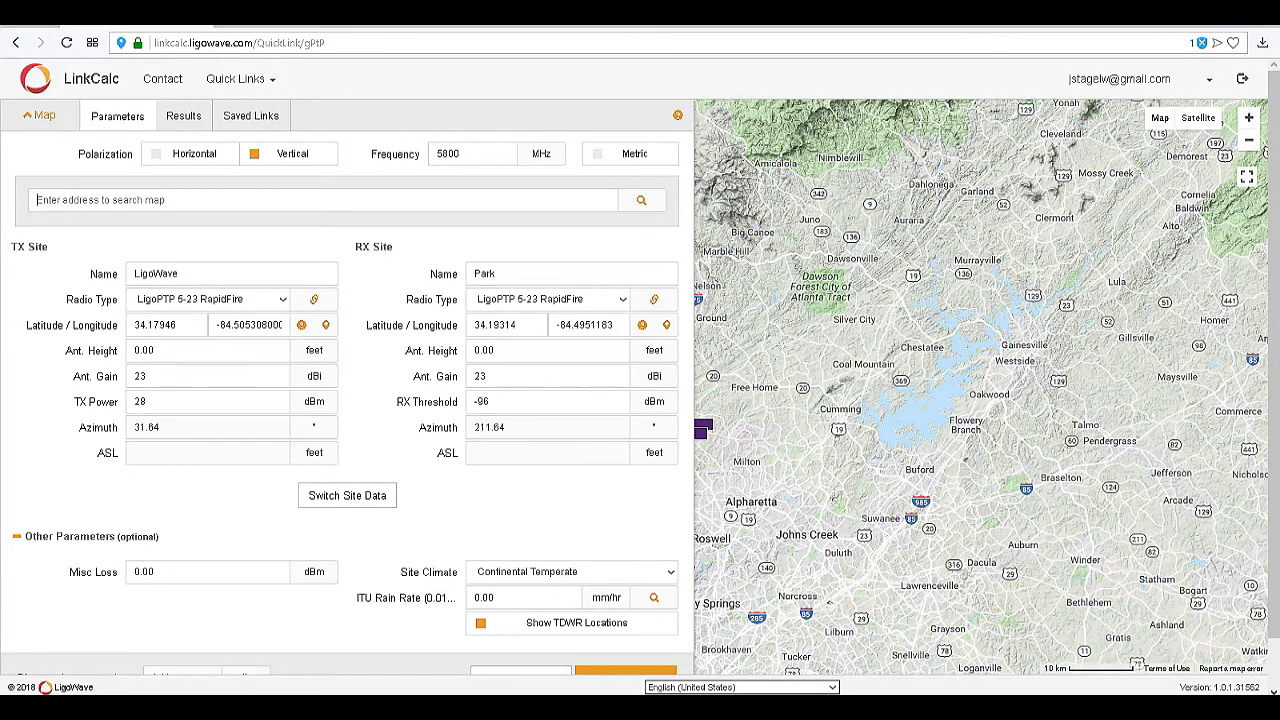
pyautogui.write('1080 univeter road, canton ga')
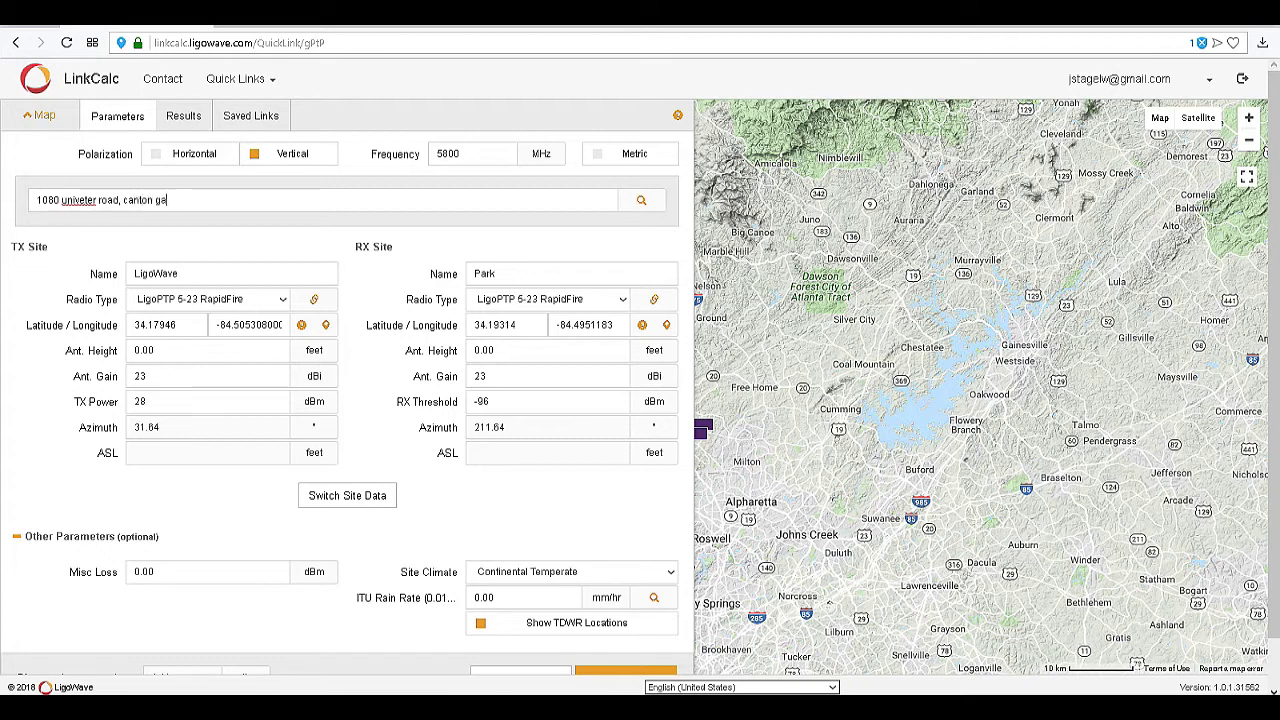
pyautogui.write(' 30115')
pyautogui.click(641, 200)
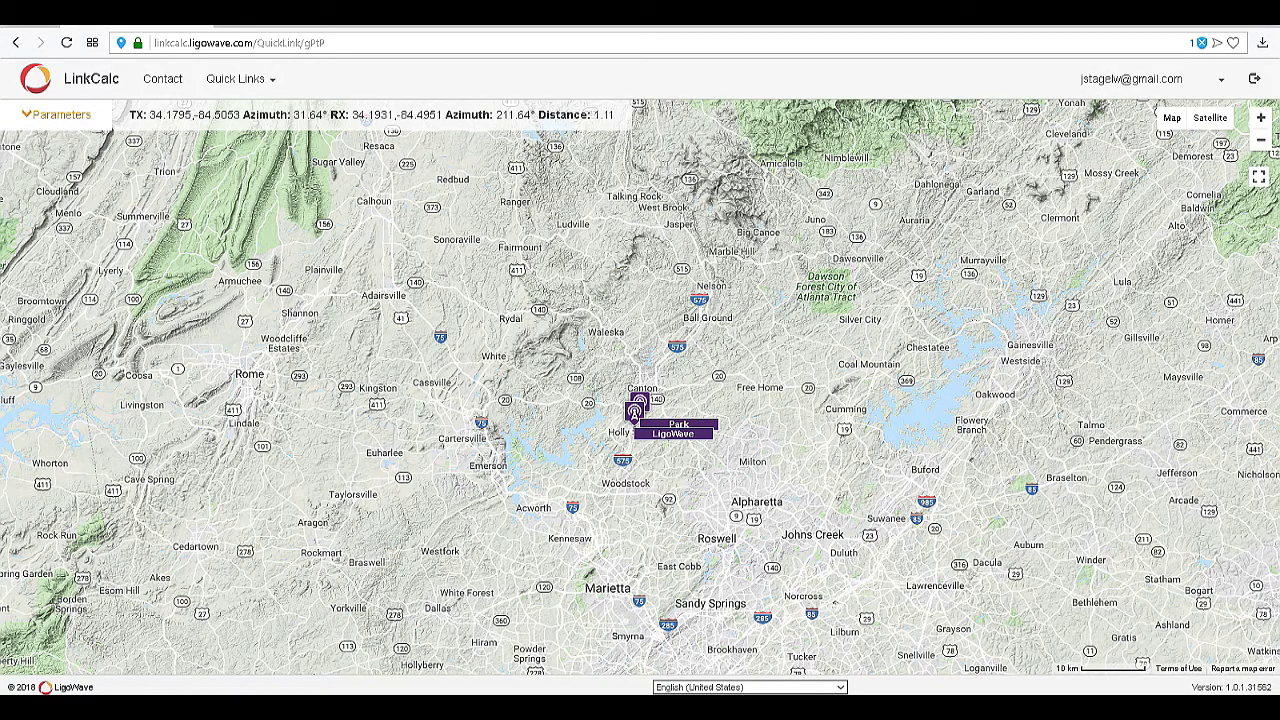
# - Select LigoPTP 5-23 RapidFire as the radio type for both the TX and RX sites
pyautogui.click(60, 114)
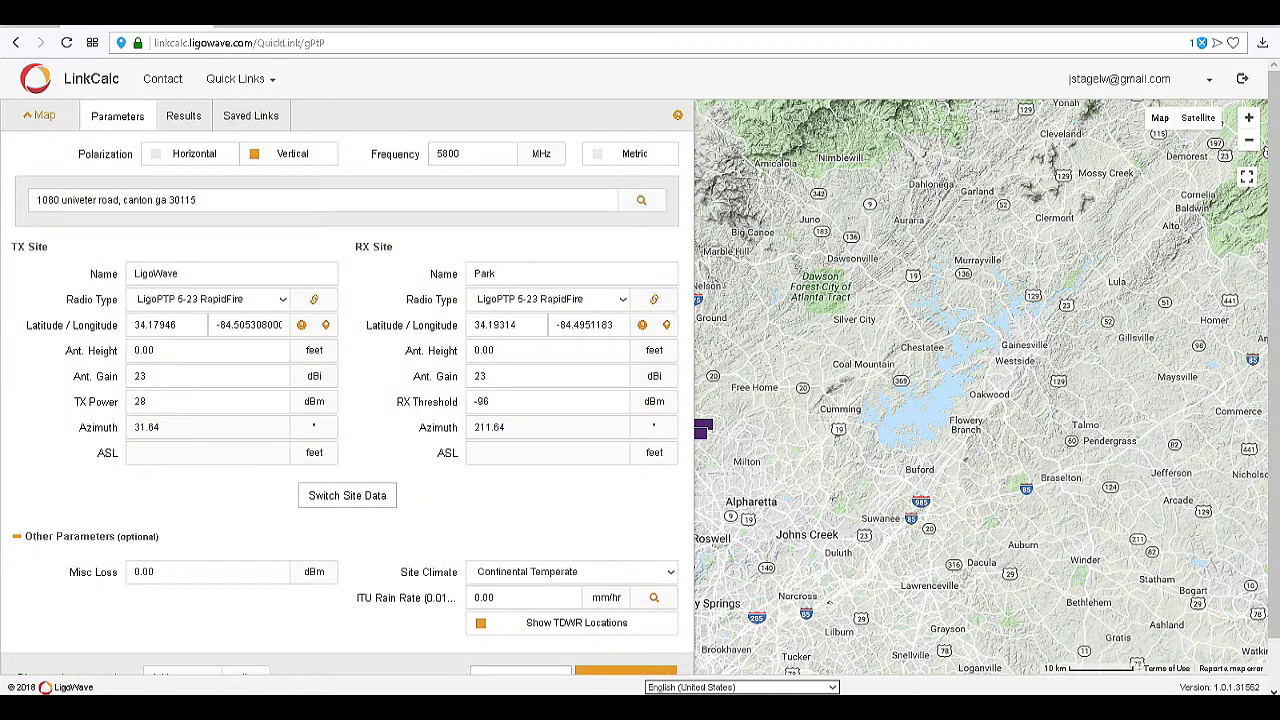
pyautogui.click(271, 298)
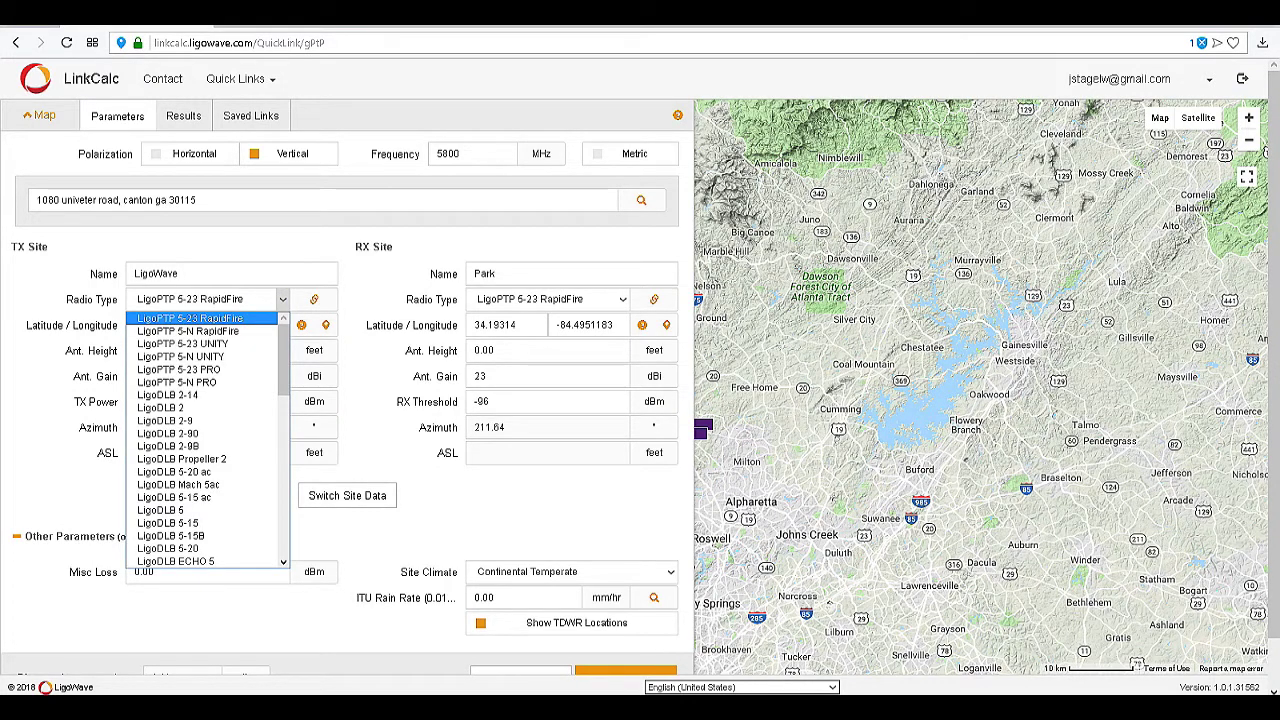
pyautogui.press('Down')
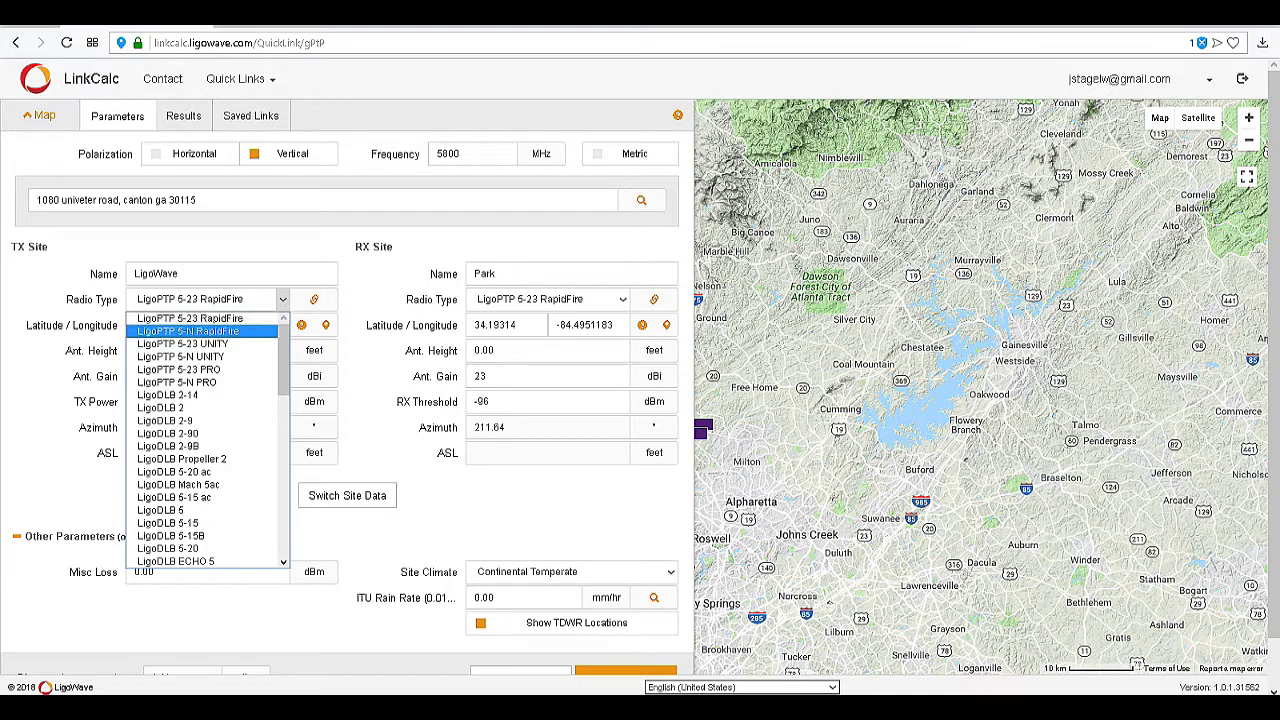
pyautogui.press('Down')
pyautogui.press('Up')
pyautogui.press('Up')
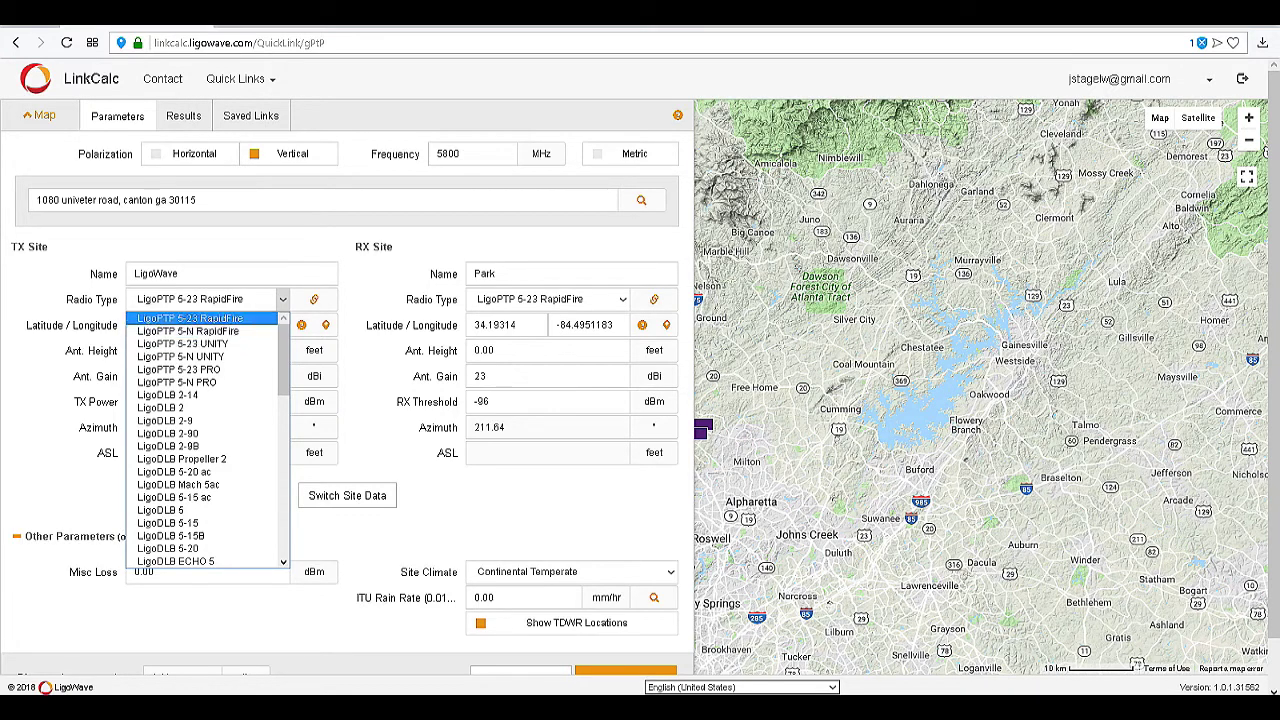
pyautogui.press('Return')
pyautogui.click(622, 299)
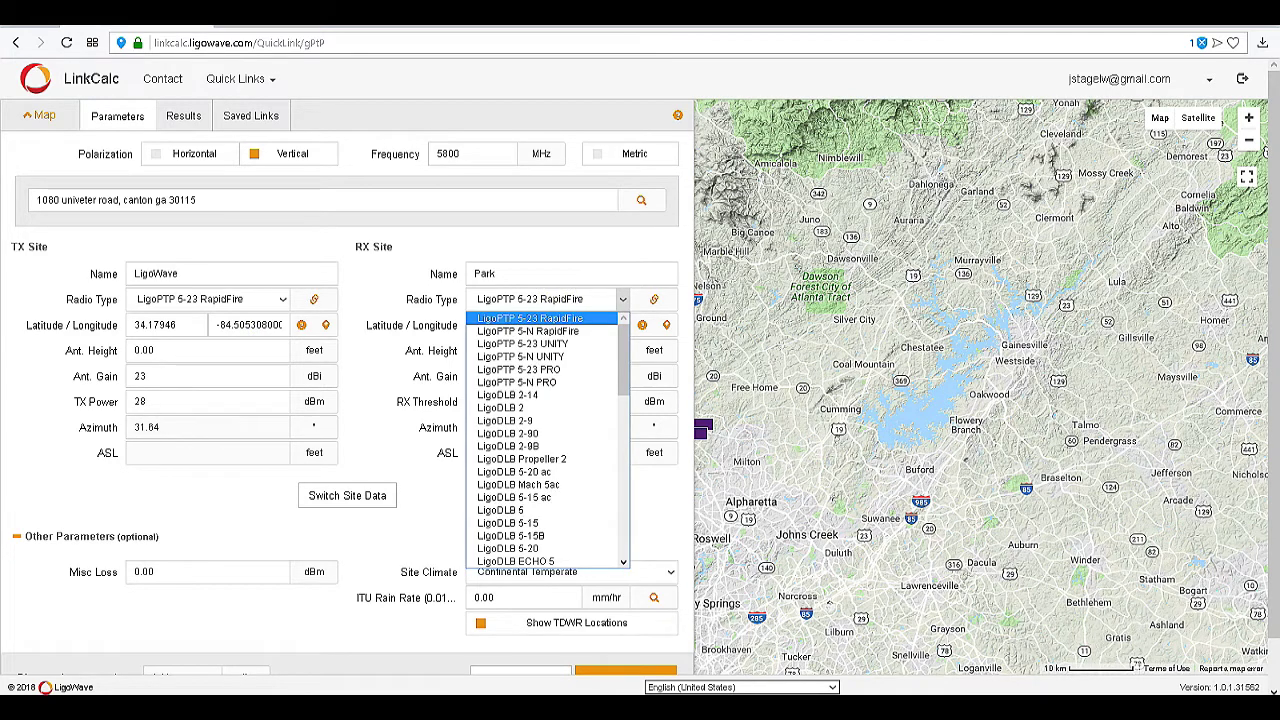
pyautogui.press('Return')
# - Set the antenna height to 20 feet at both the TX and RX sites and calculate the link
pyautogui.doubleClick(166, 345)
pyautogui.write('20')
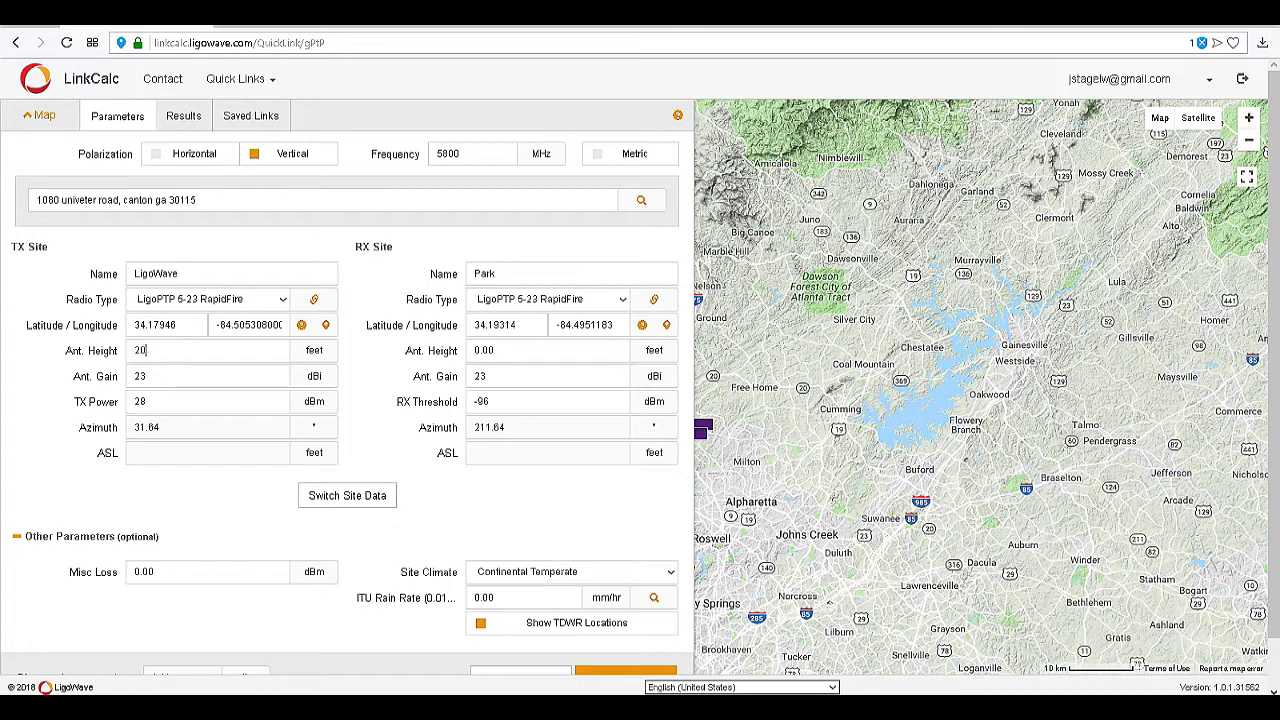
pyautogui.doubleClick(500, 348)
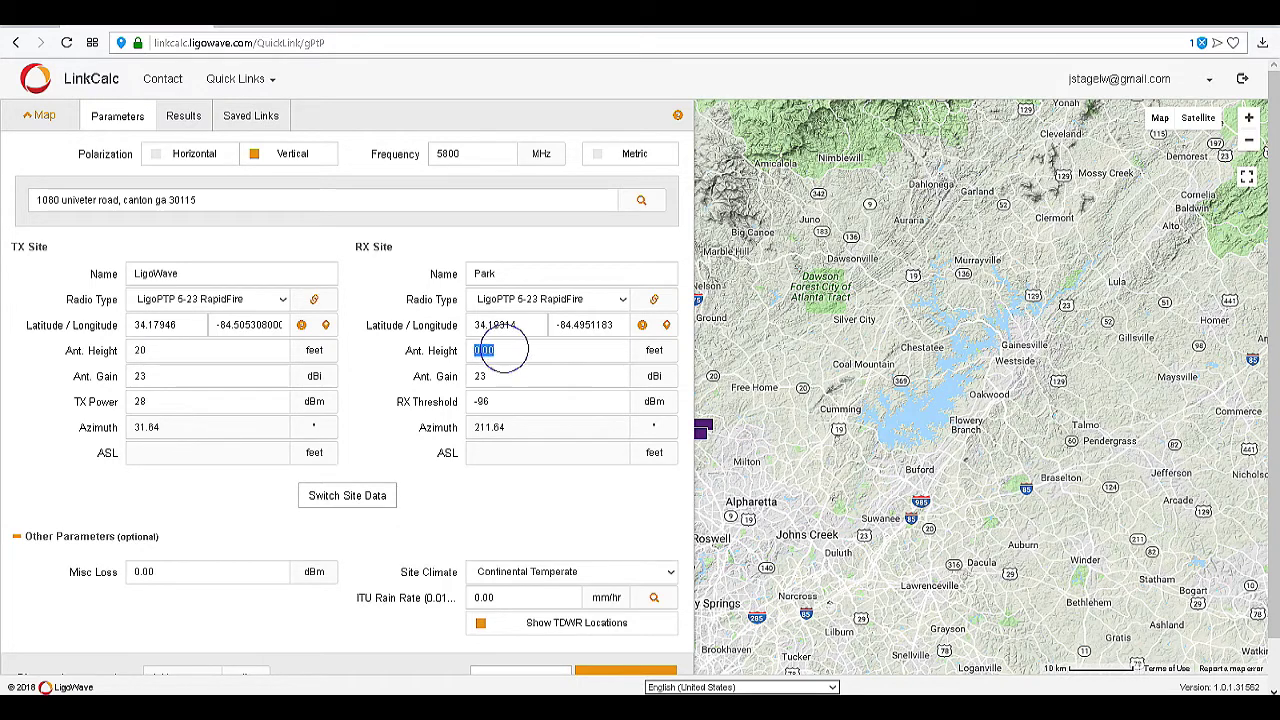
pyautogui.write('20')
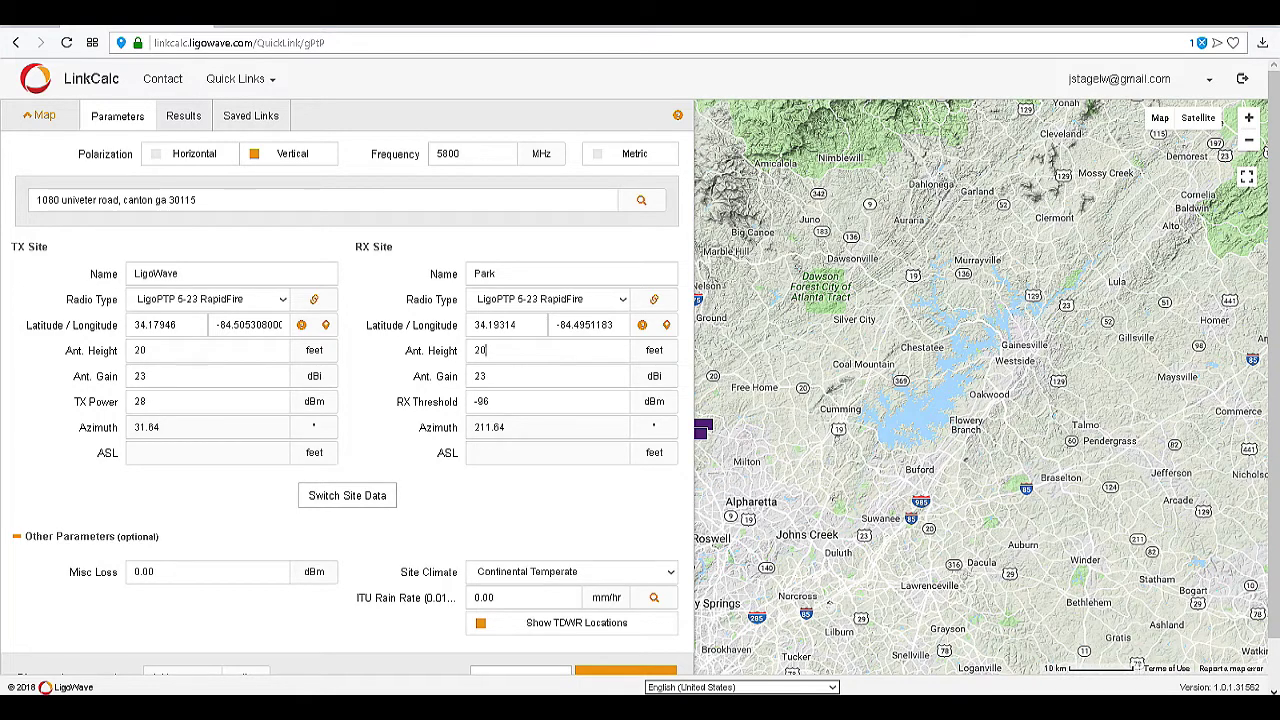
pyautogui.scroll(-1, 347, 400)
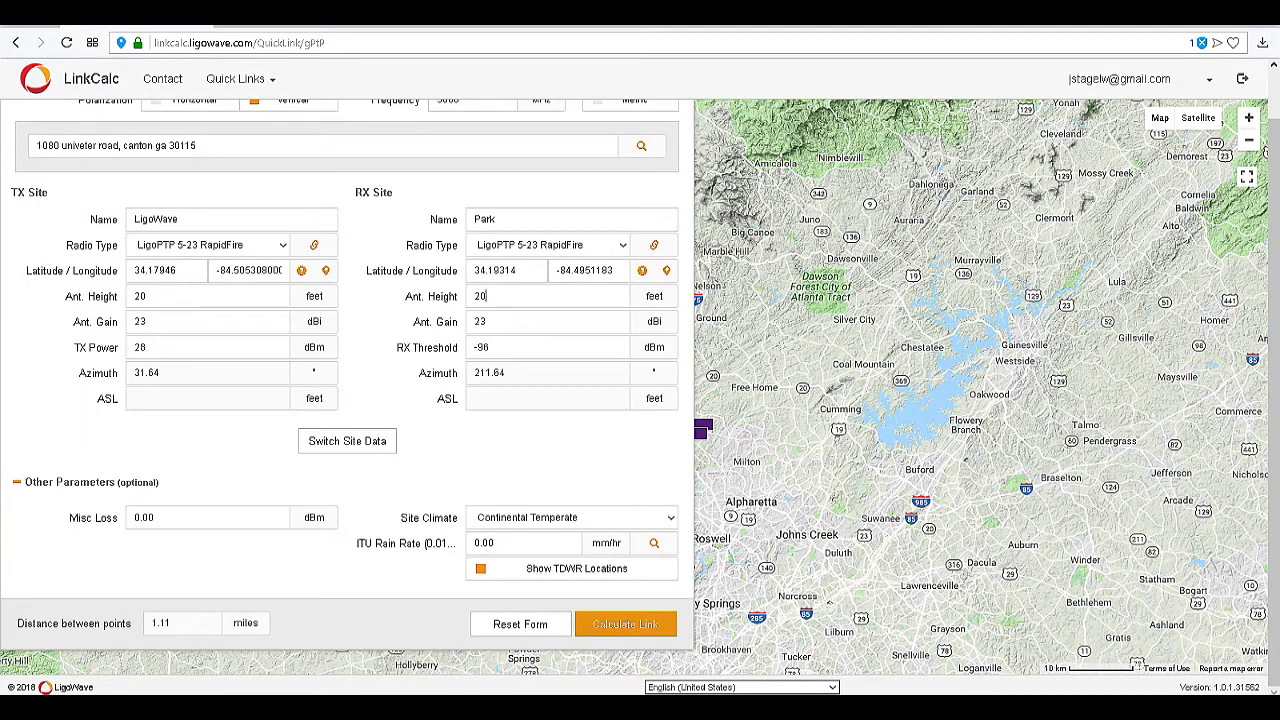
pyautogui.click(625, 624)
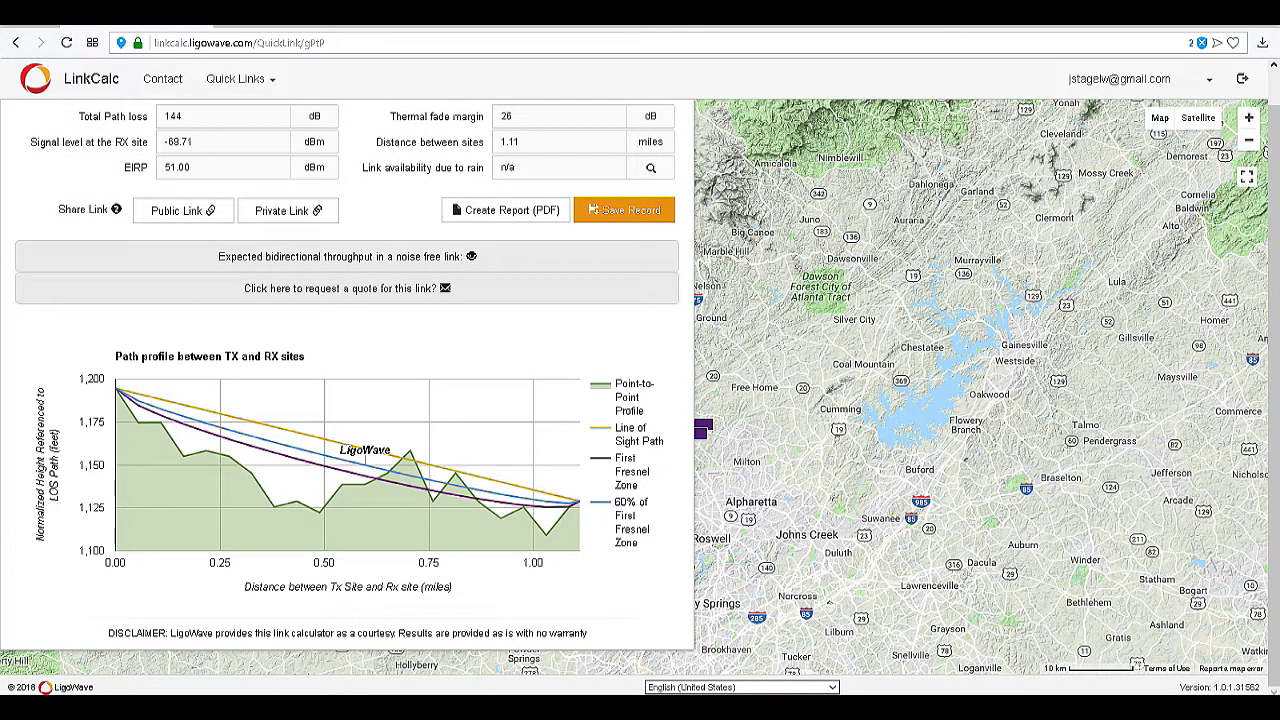
# - Try an RX site antenna height of 30 feet and recalculate the link
pyautogui.scroll(1, 425, 245)
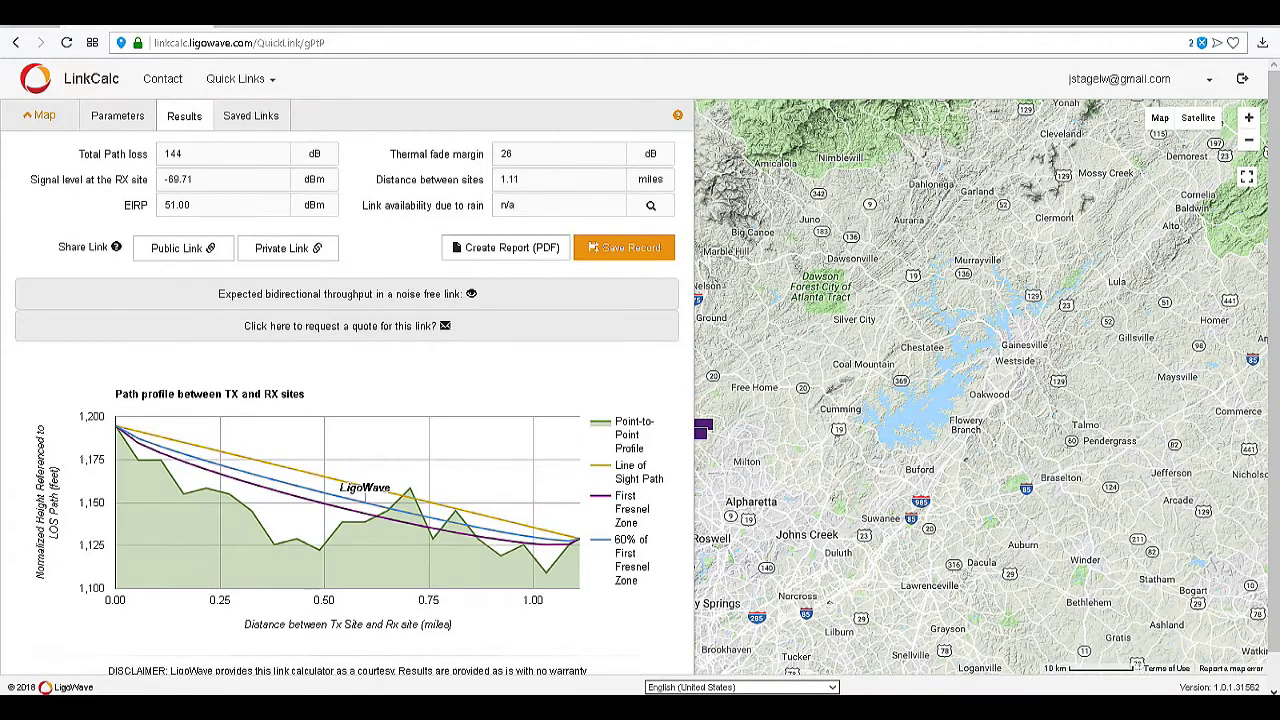
pyautogui.click(117, 115)
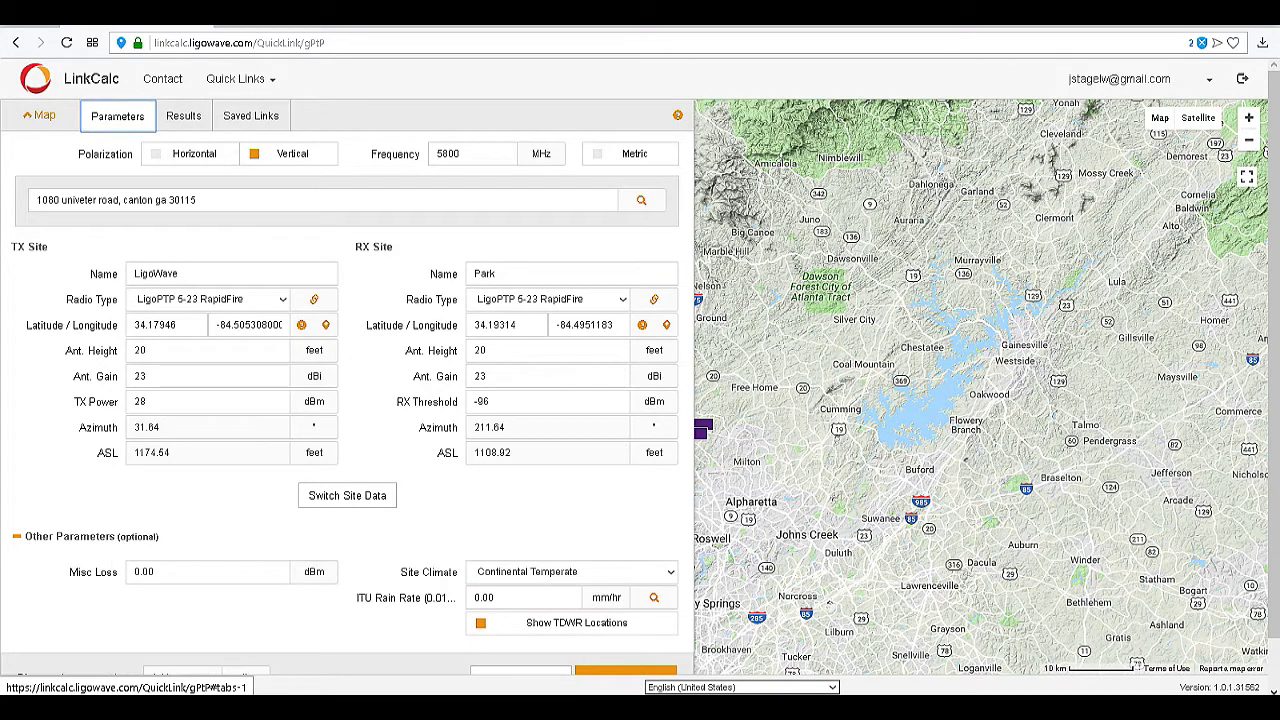
pyautogui.doubleClick(482, 350)
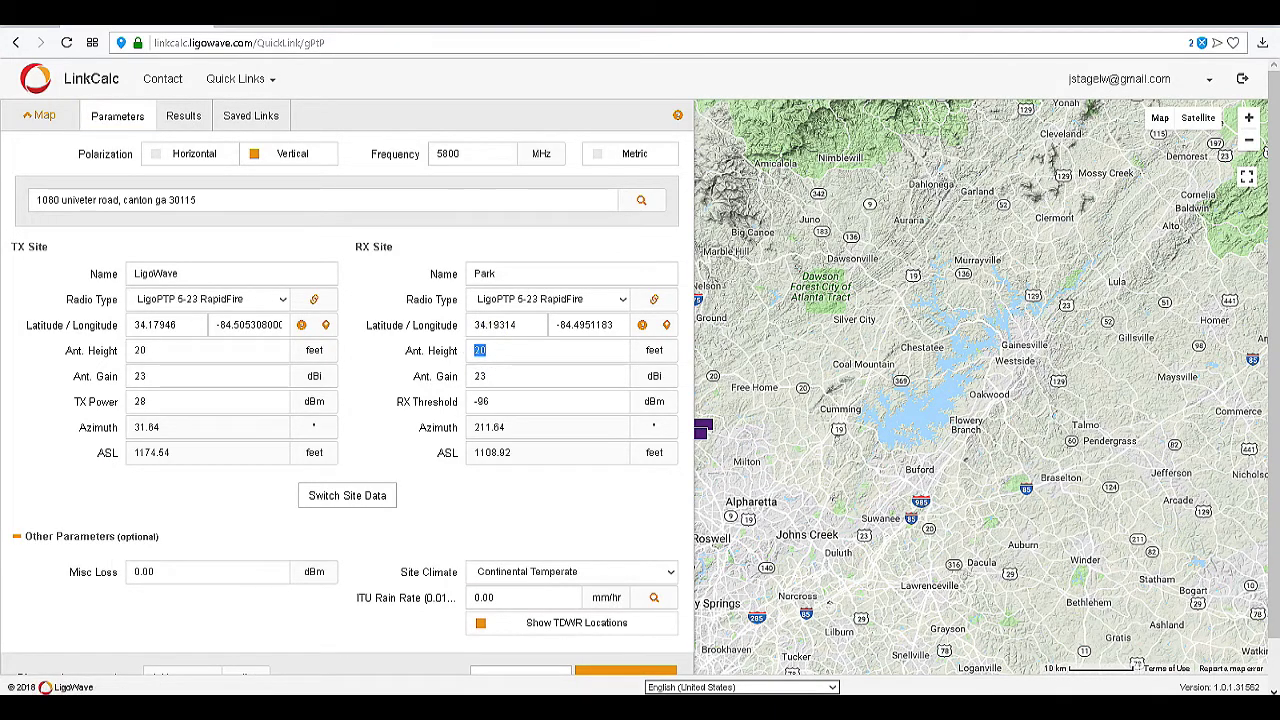
pyautogui.write('30')
pyautogui.scroll(-1, 348, 380)
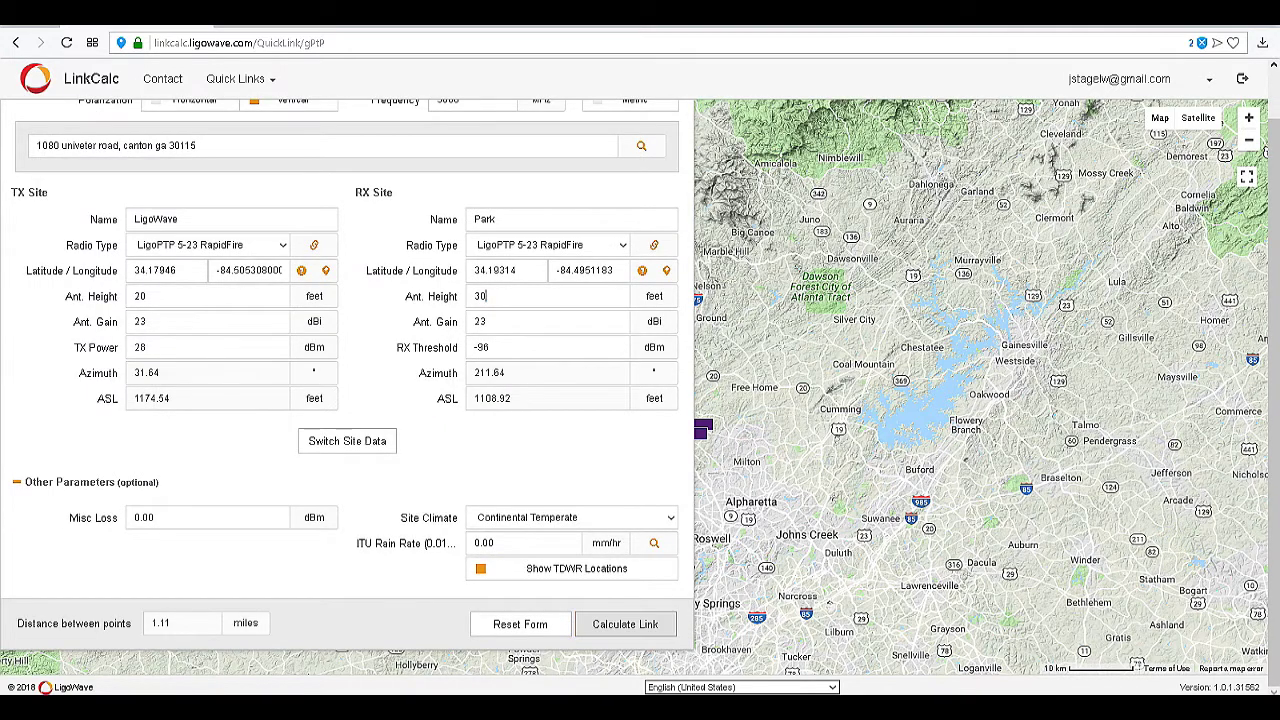
pyautogui.click(625, 624)
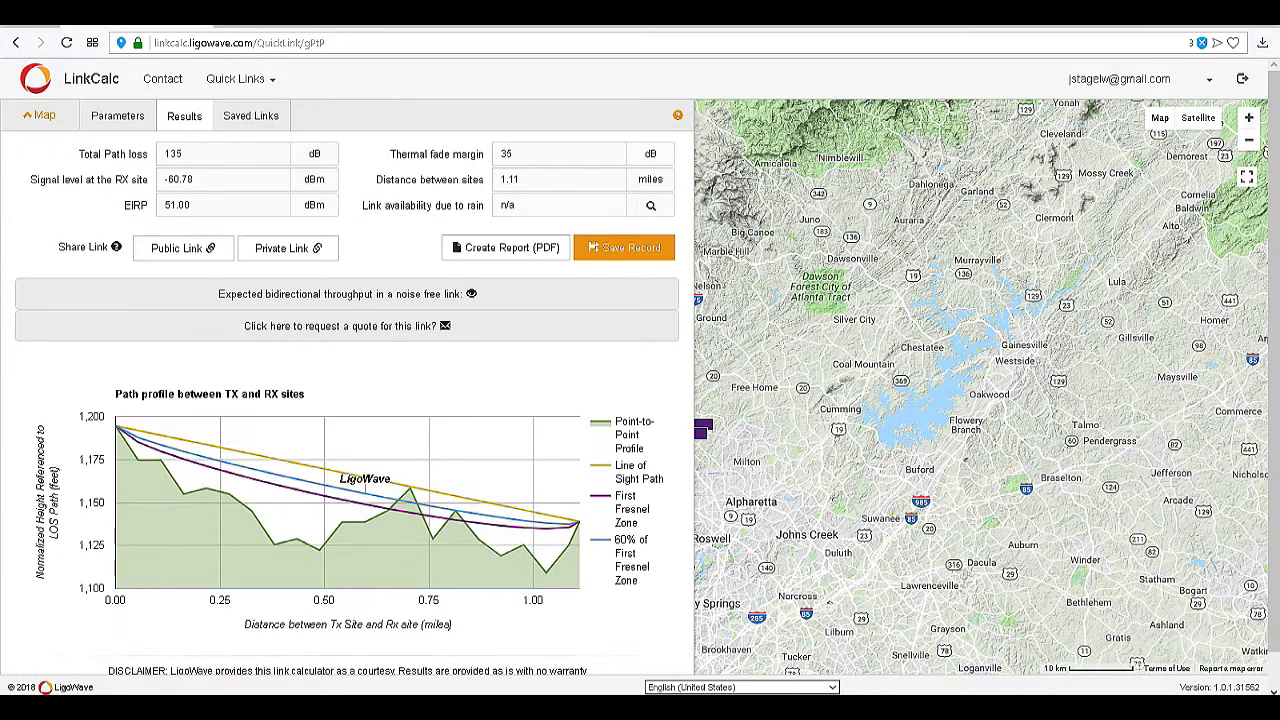
# - Set the RX site's antenna height to 50 feet and recalculate the link
pyautogui.click(118, 116)
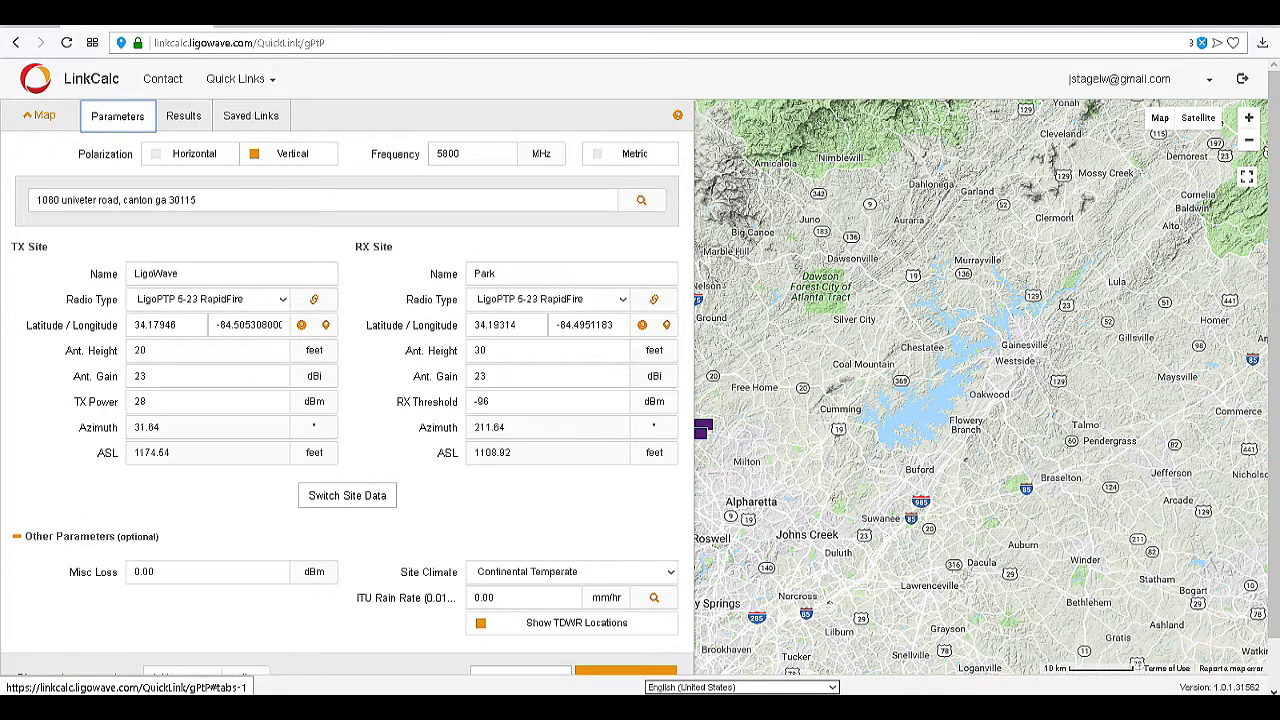
pyautogui.doubleClick(480, 350)
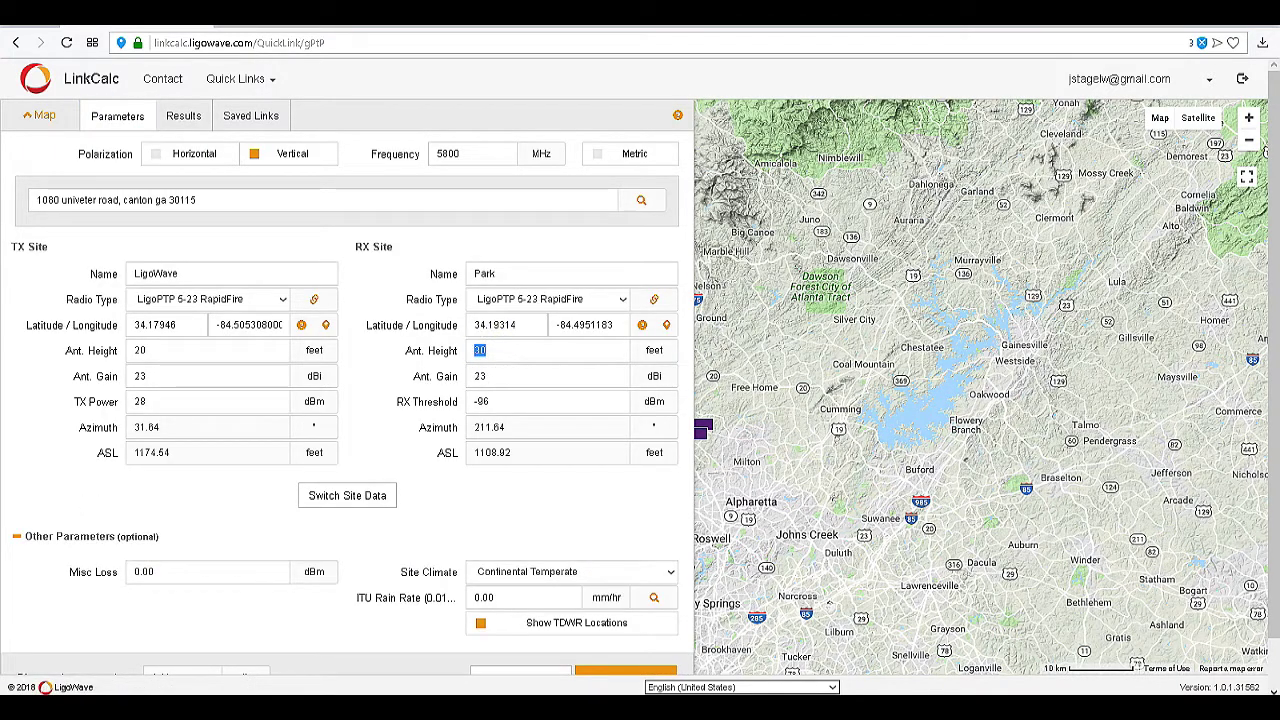
pyautogui.write('60')
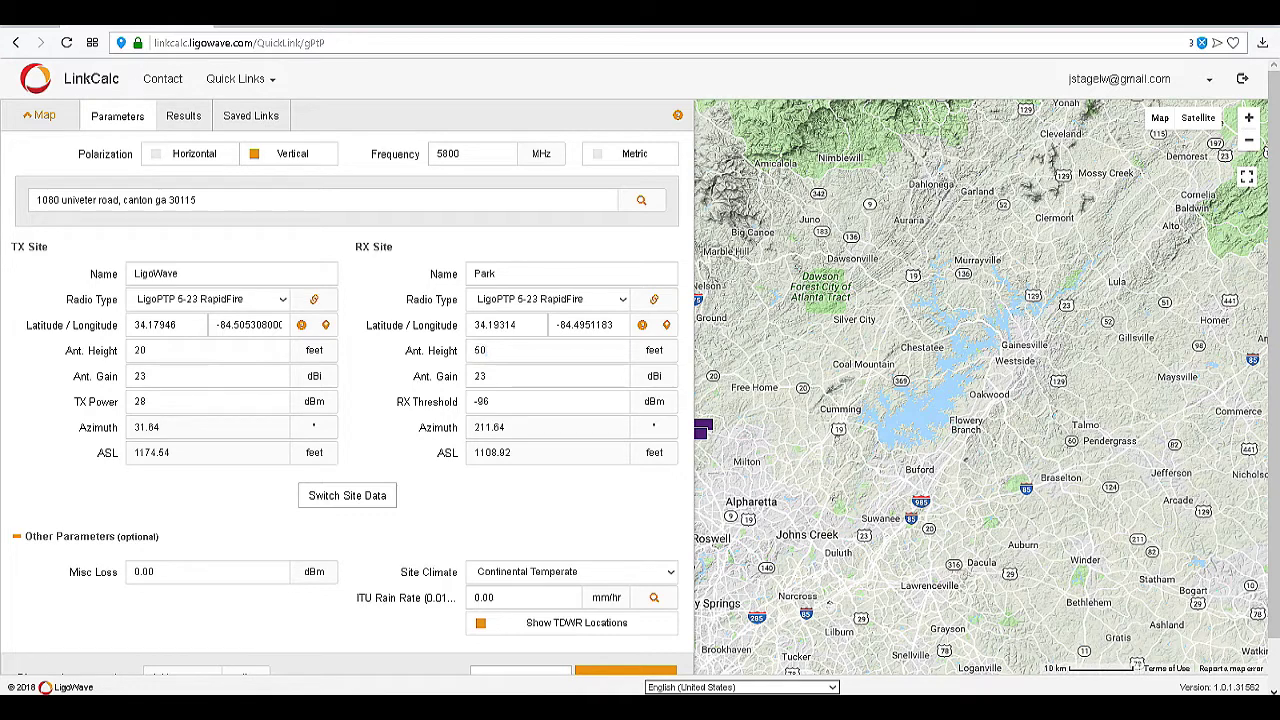
pyautogui.scroll(-1, 348, 400)
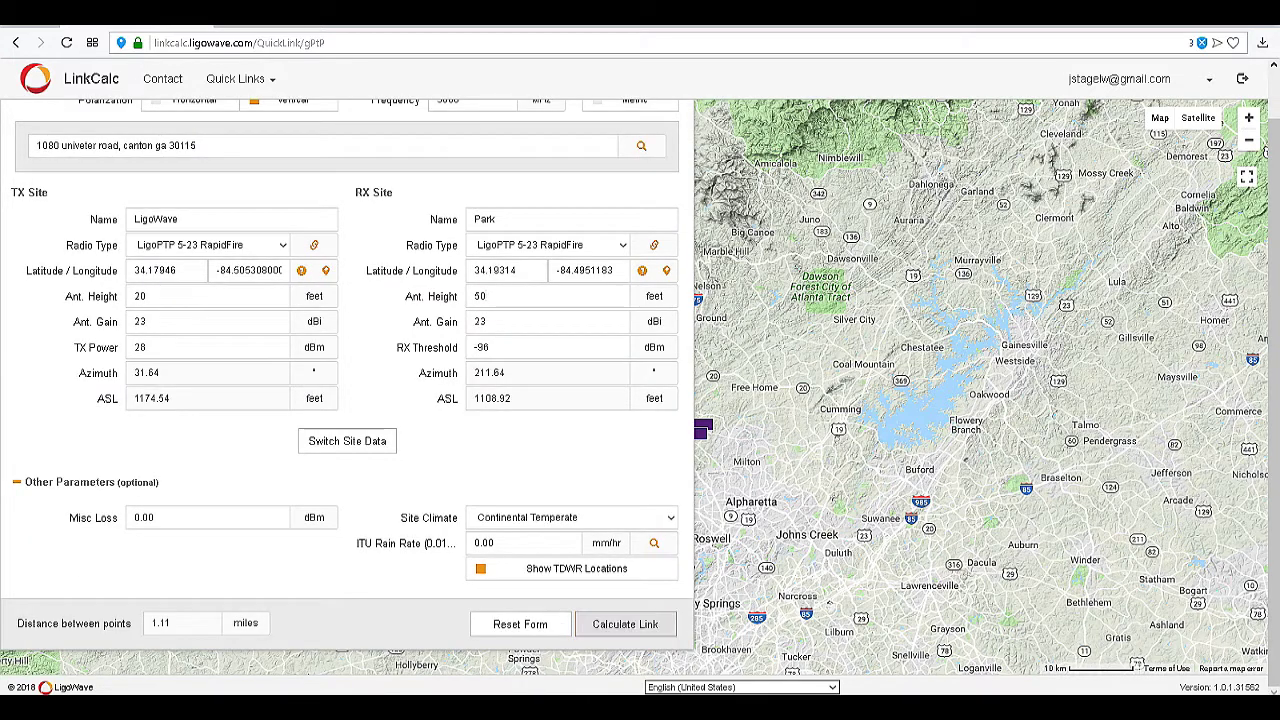
pyautogui.click(644, 622)
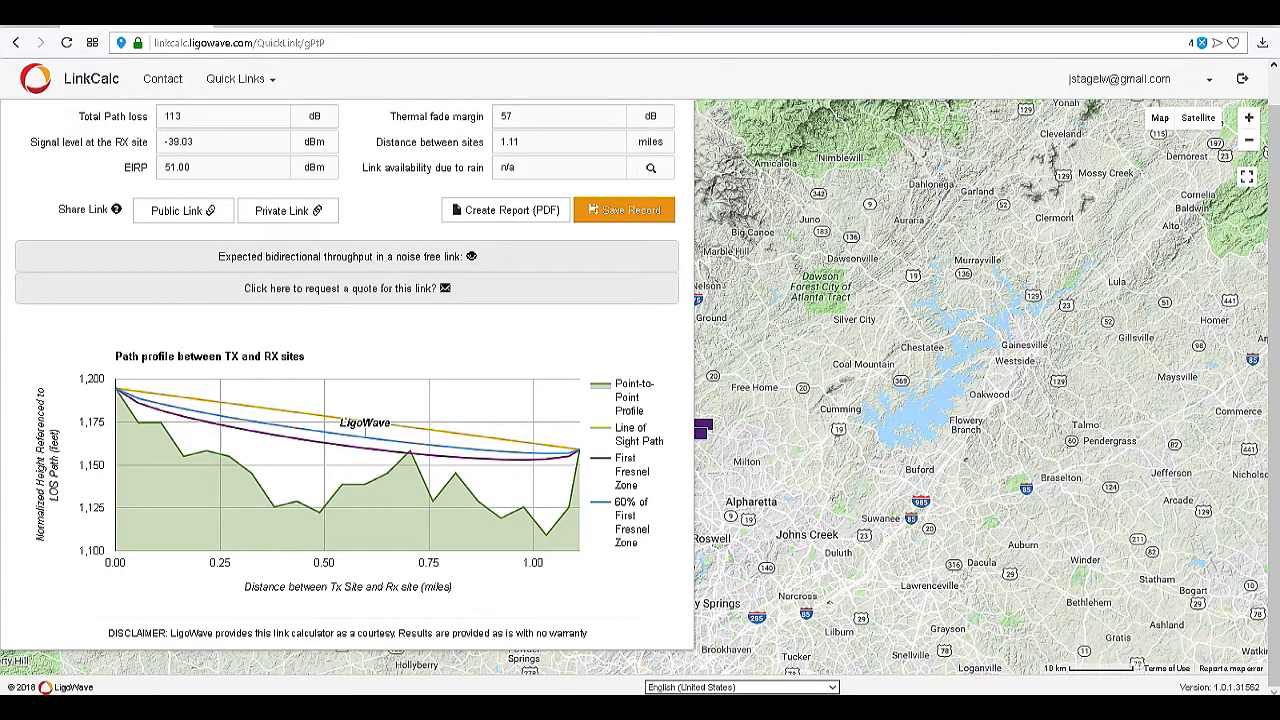
# - Set the RX site's antenna height to 55 feet and recalculate the link
pyautogui.scroll(1, 347, 390)
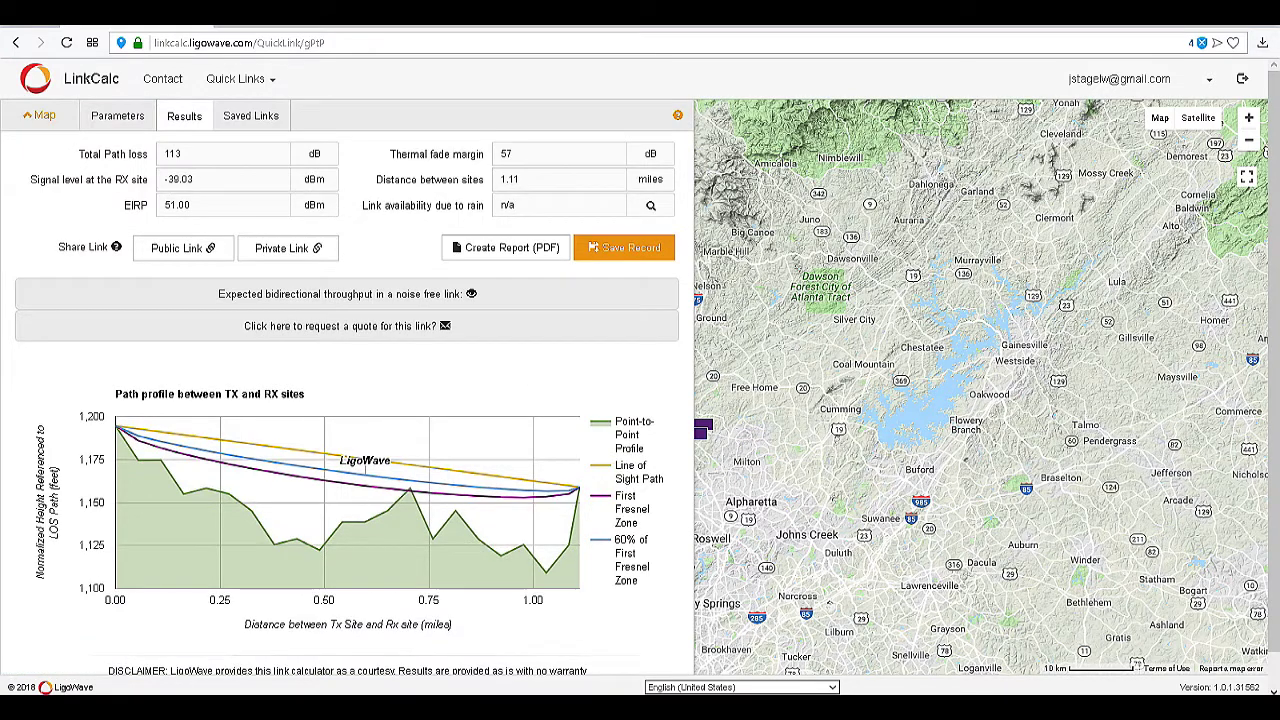
pyautogui.click(117, 116)
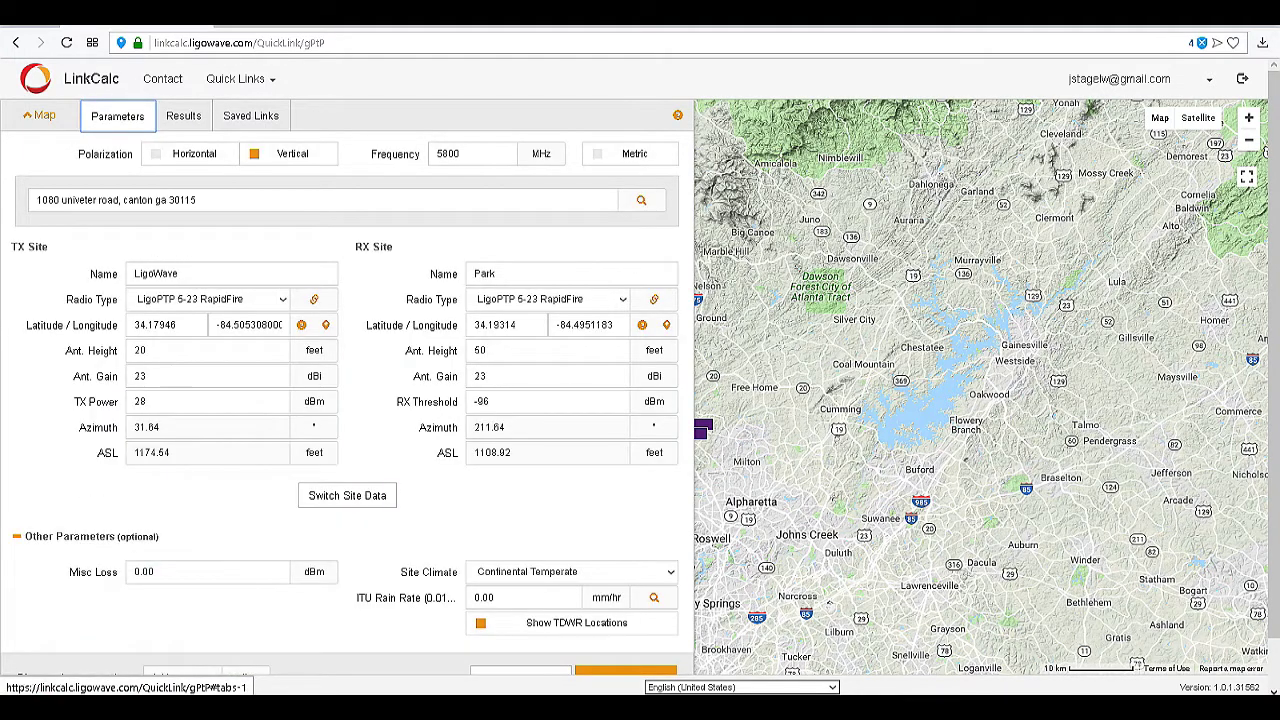
pyautogui.doubleClick(480, 350)
pyautogui.write('65')
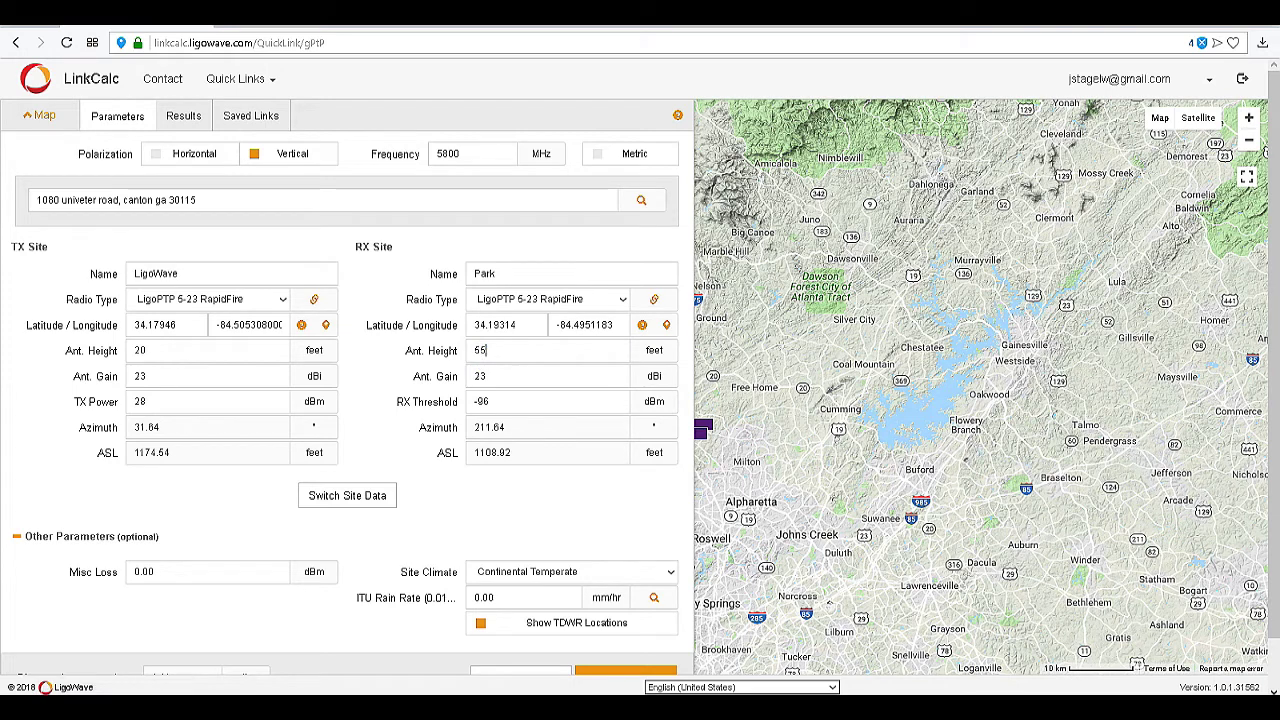
pyautogui.scroll(-1, 348, 380)
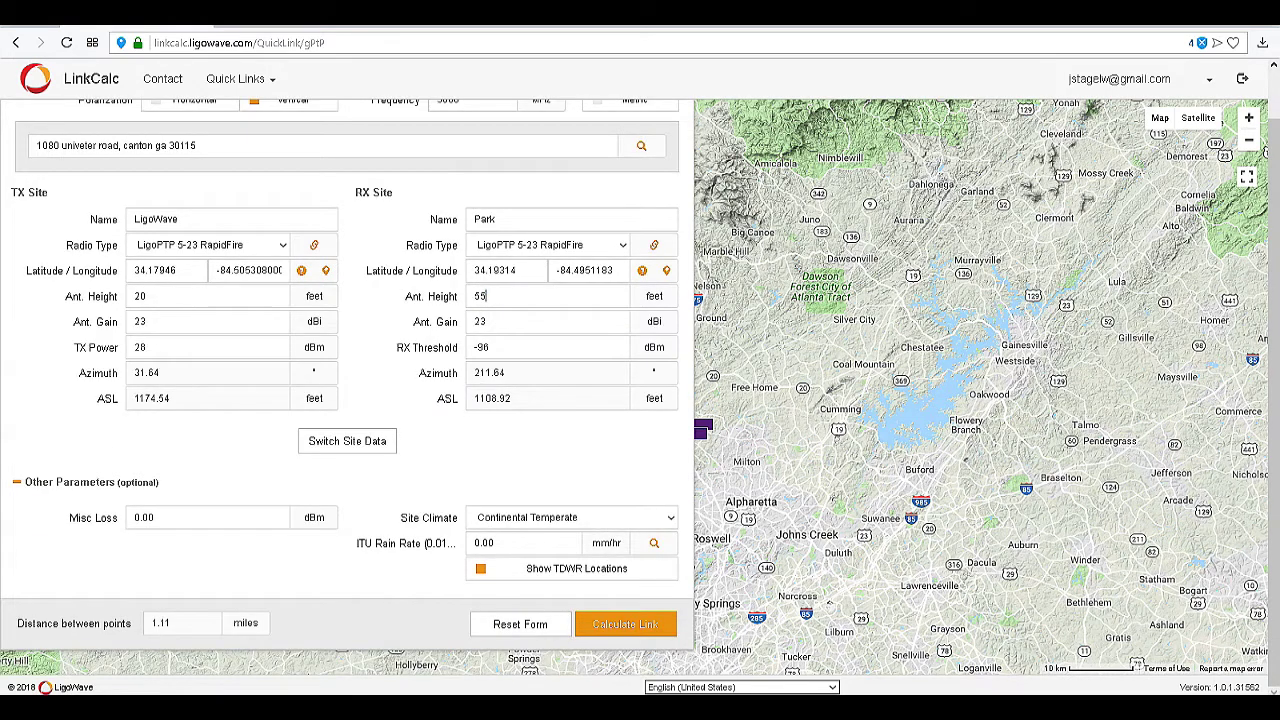
pyautogui.click(640, 622)
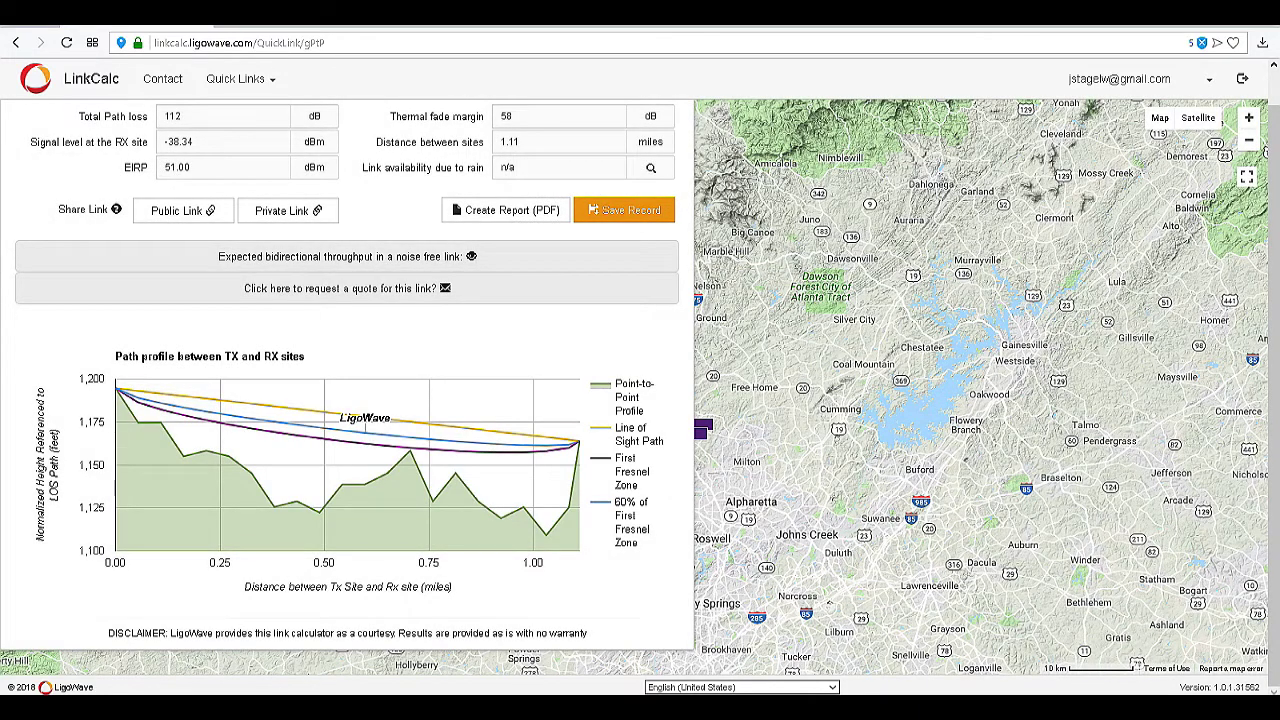
# - Check the expected bidirectional throughput table for a noise-free link, and close it
pyautogui.scroll(1, 346, 380)
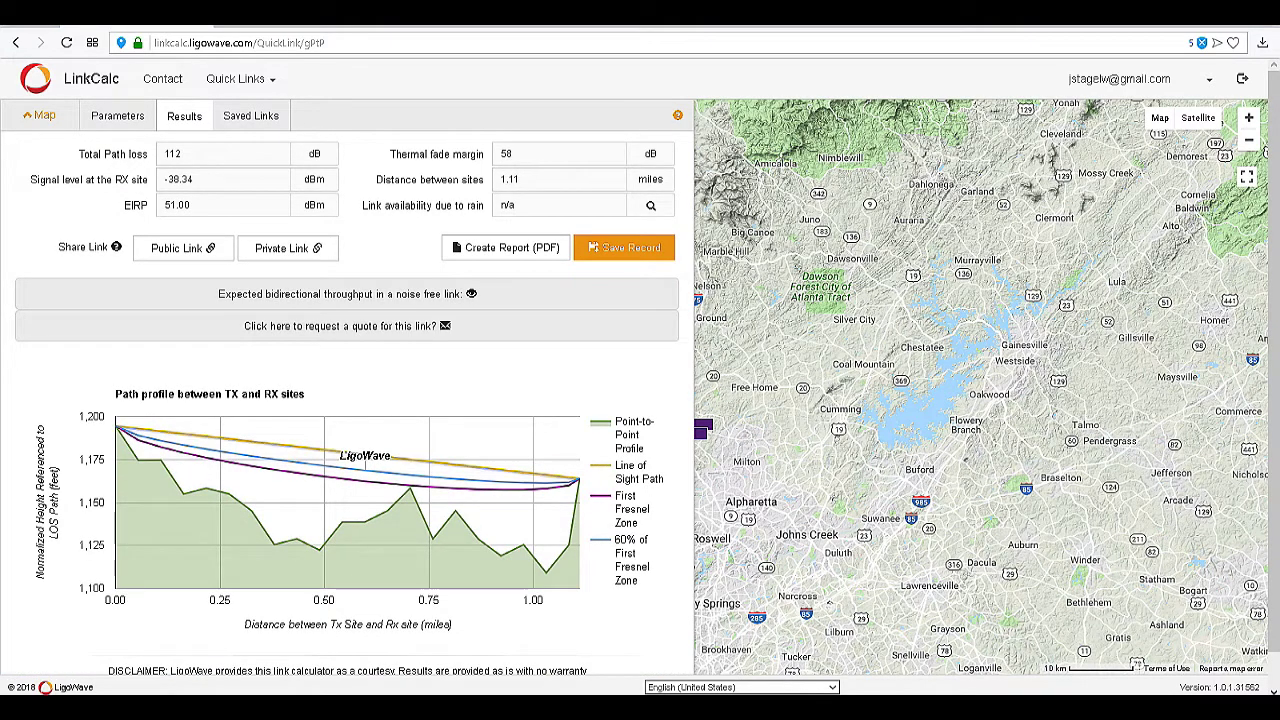
pyautogui.click(471, 293)
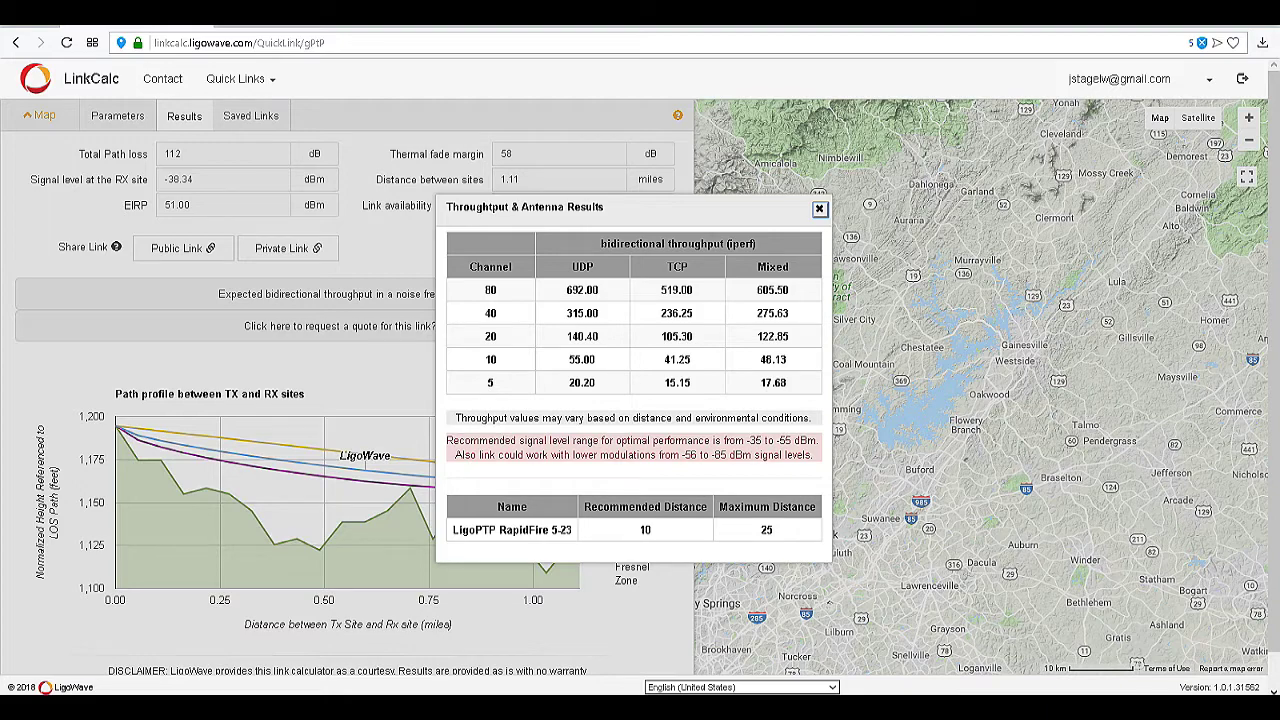
pyautogui.press('Escape')
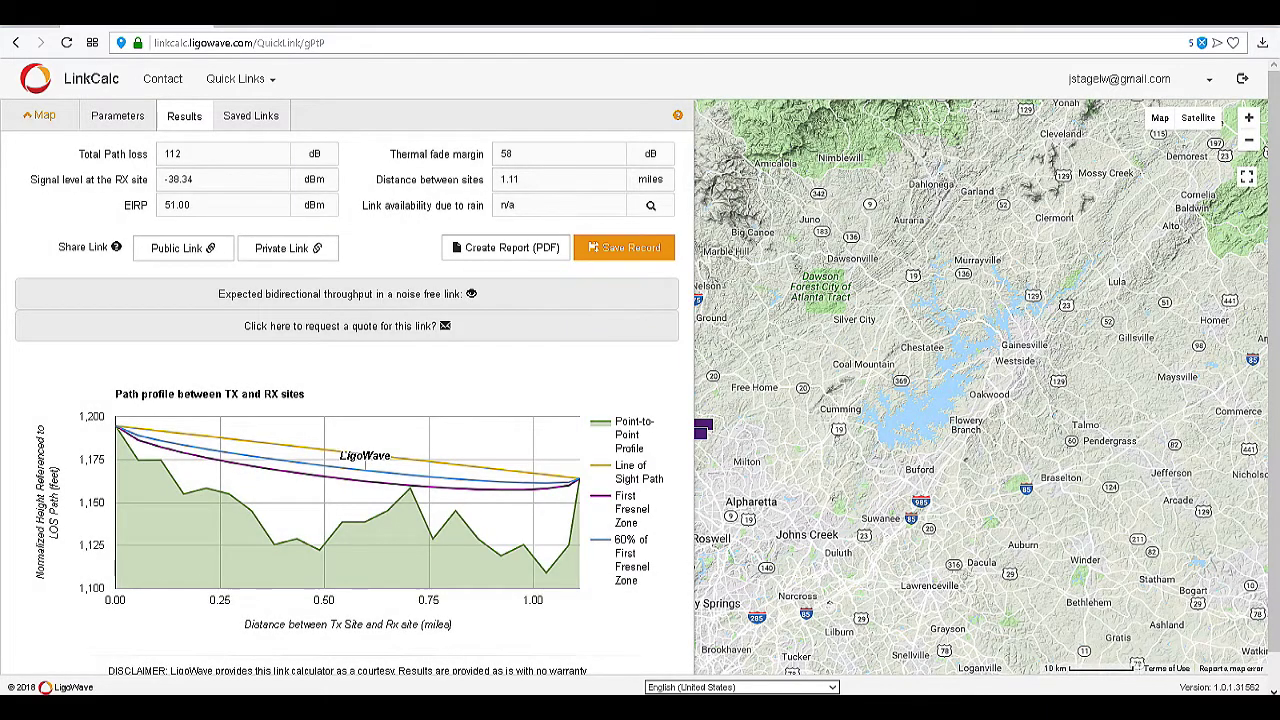
# - Show the full map and examine the link path between the LigoWave and Park sites up close
pyautogui.click(40, 115)
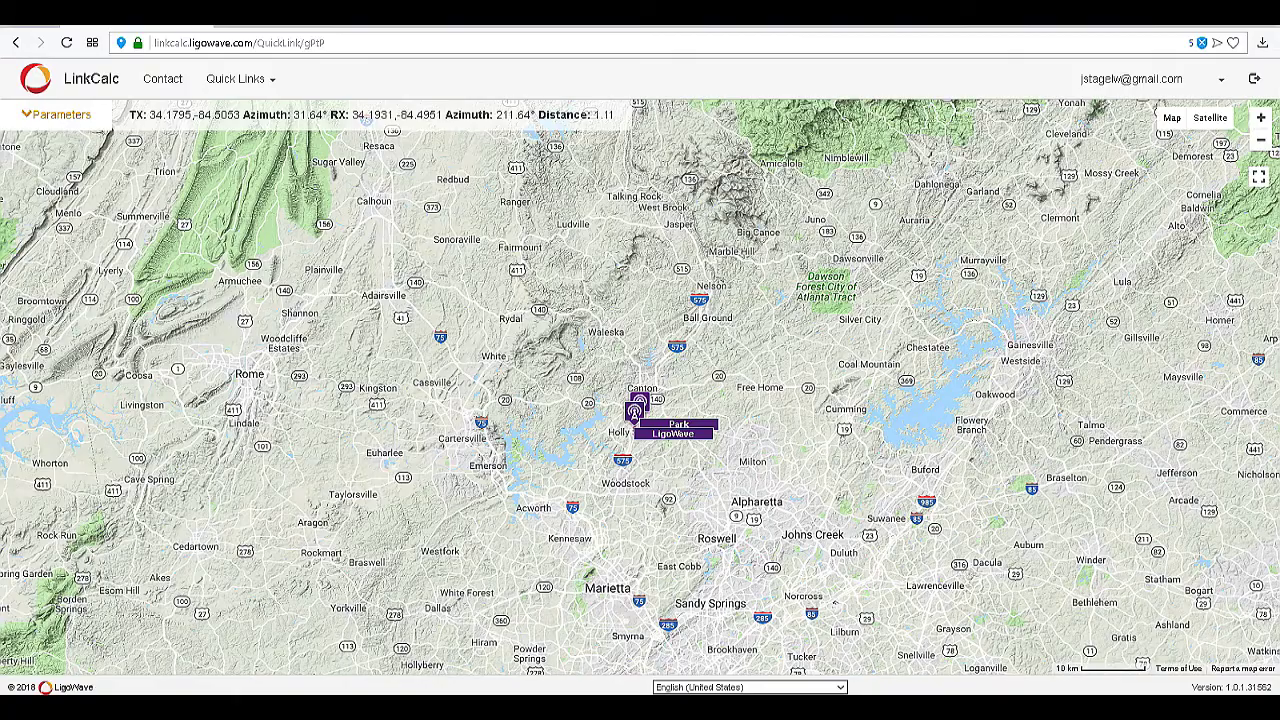
pyautogui.scroll(1, 760, 460)
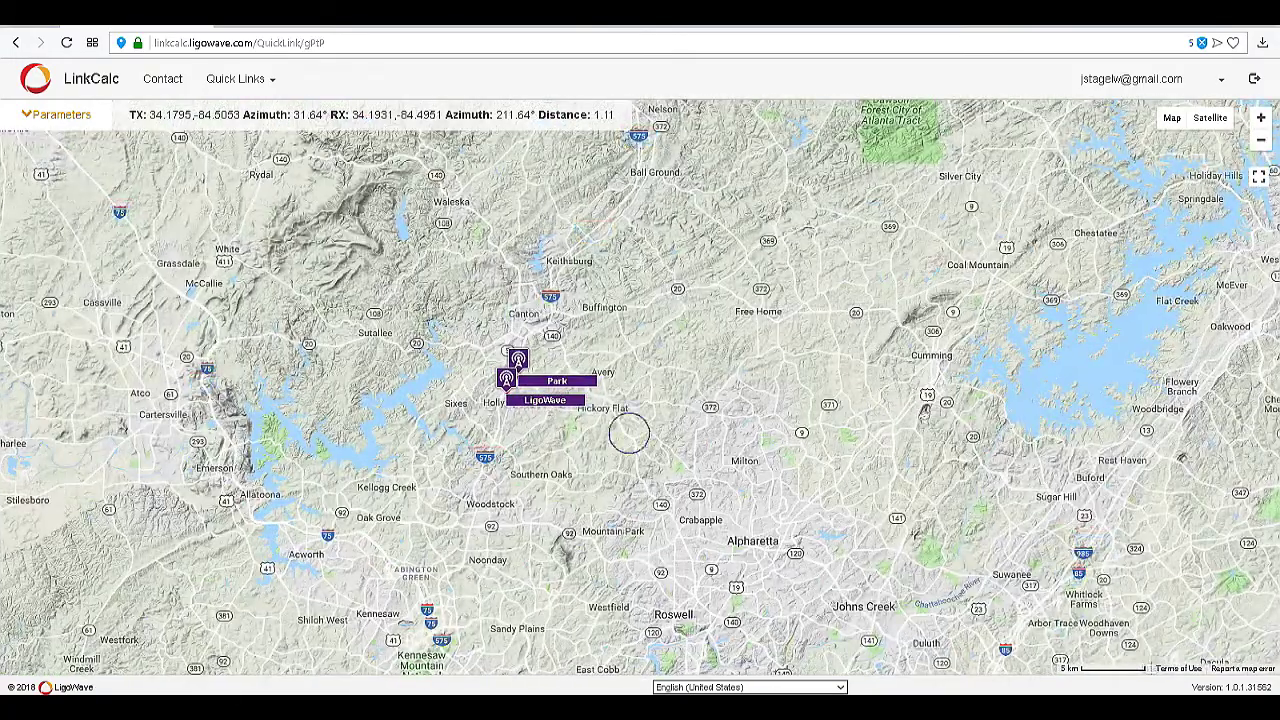
pyautogui.moveTo(630, 434); pyautogui.dragTo(772, 468)
pyautogui.scroll(2, 773, 451)
pyautogui.moveTo(557, 406); pyautogui.dragTo(794, 455)
pyautogui.scroll(1, 671, 376)
pyautogui.moveTo(692, 349); pyautogui.dragTo(957, 471)
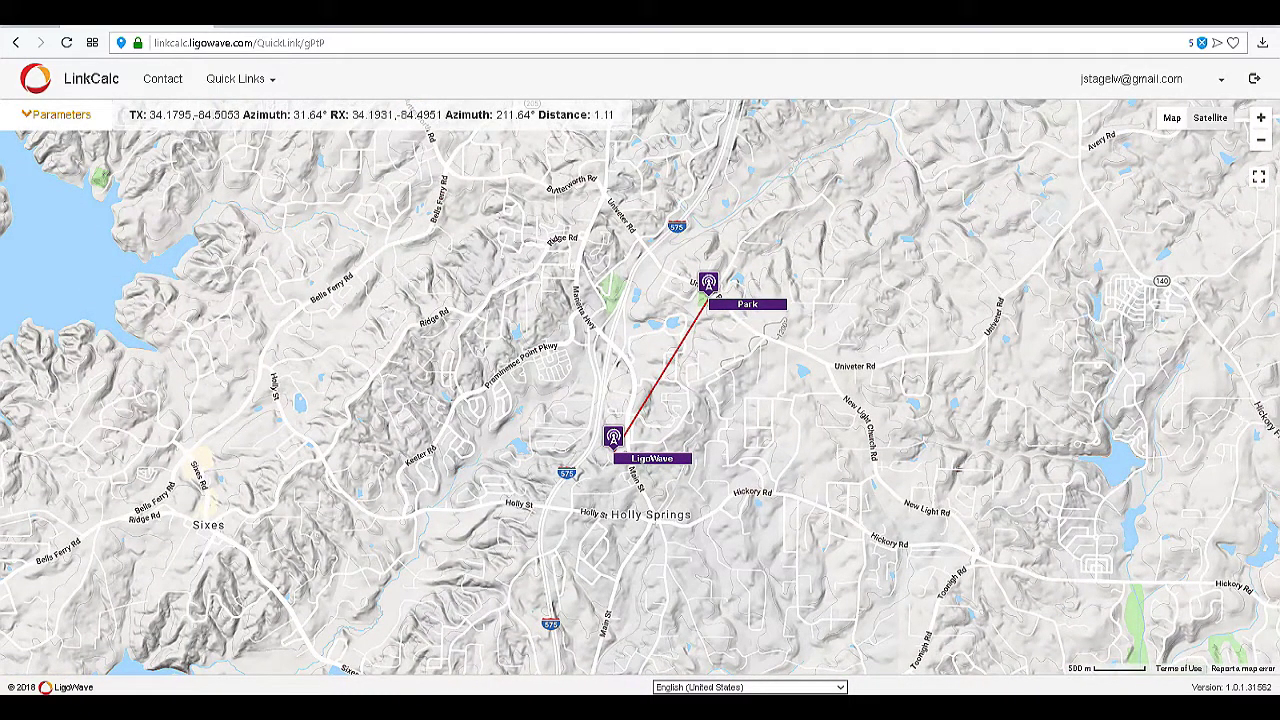
# - Switch the map to satellite imagery and inspect the terrain along the path from LigoWave to Park
pyautogui.click(1210, 118)
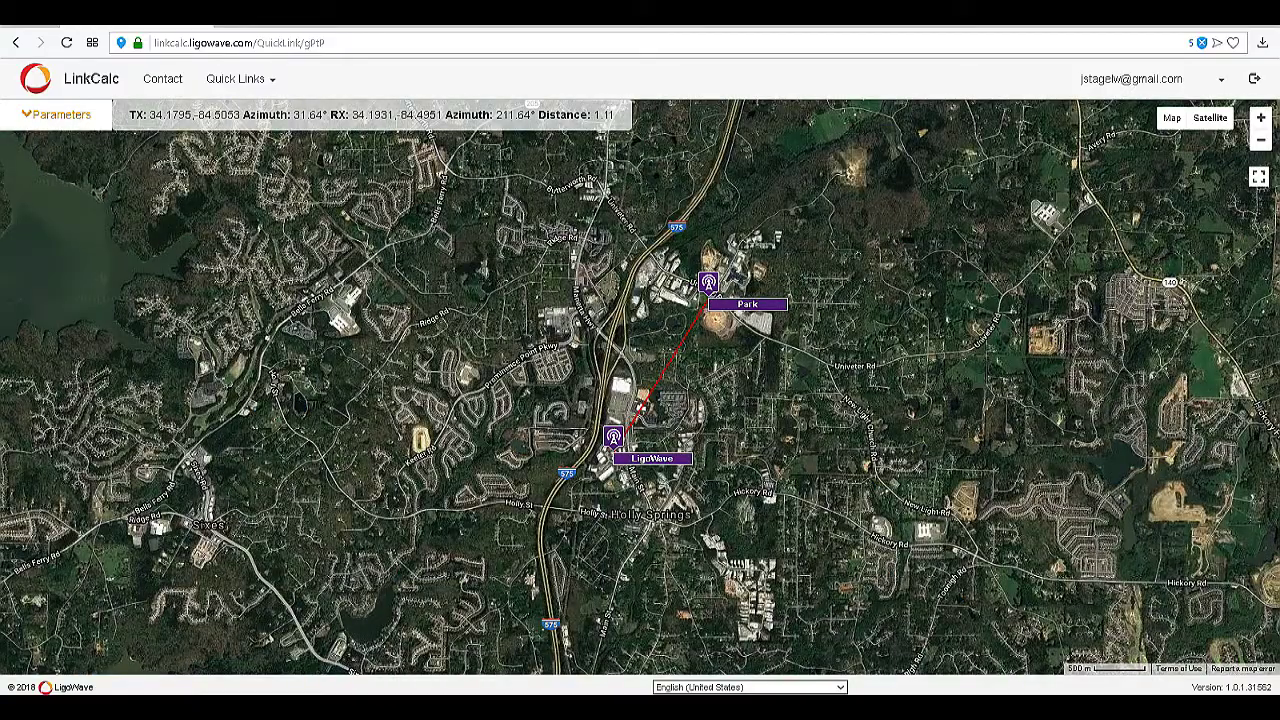
pyautogui.scroll(1, 850, 330)
pyautogui.moveTo(850, 330); pyautogui.dragTo(1089, 287)
pyautogui.scroll(1, 880, 385)
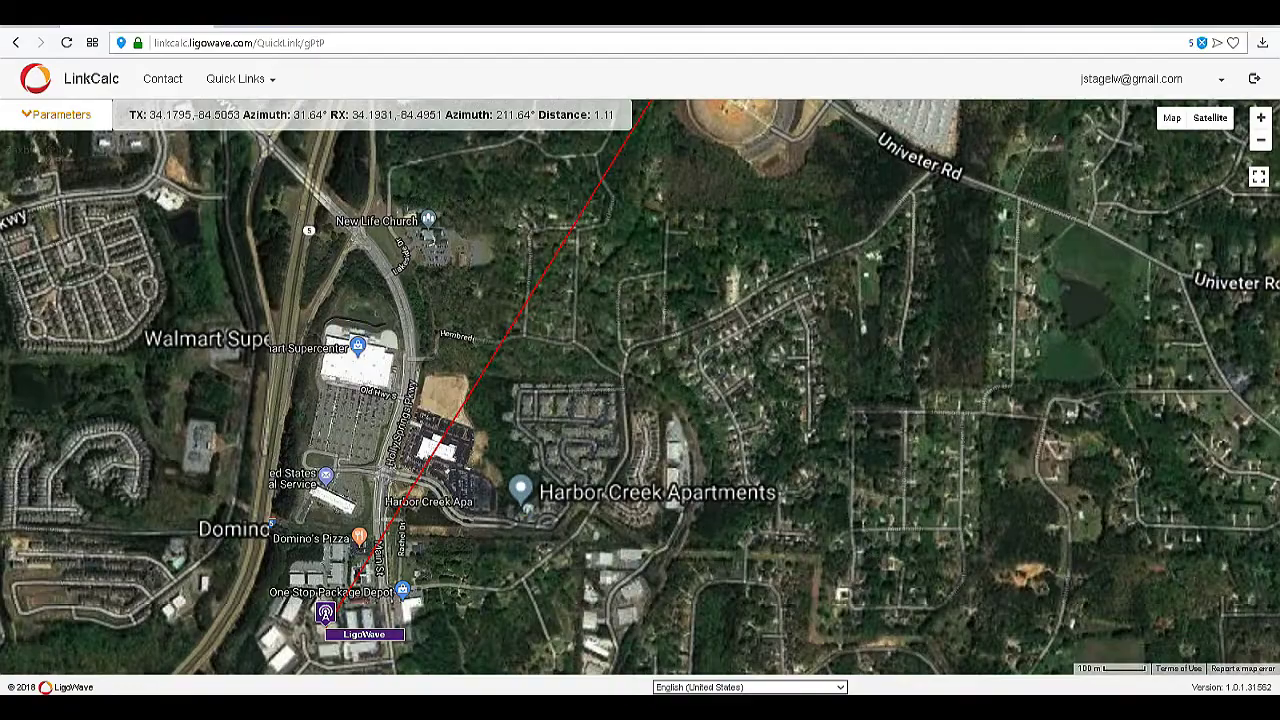
pyautogui.scroll(-1, 797, 312)
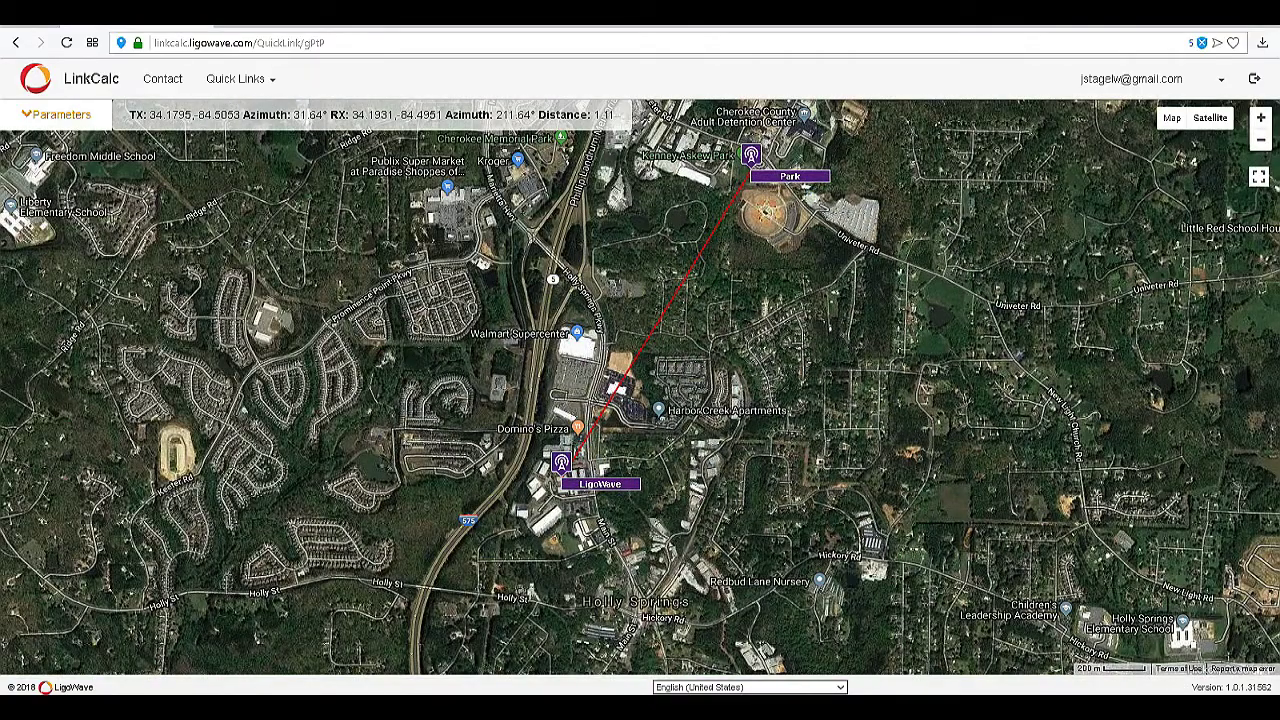
pyautogui.press('Up')
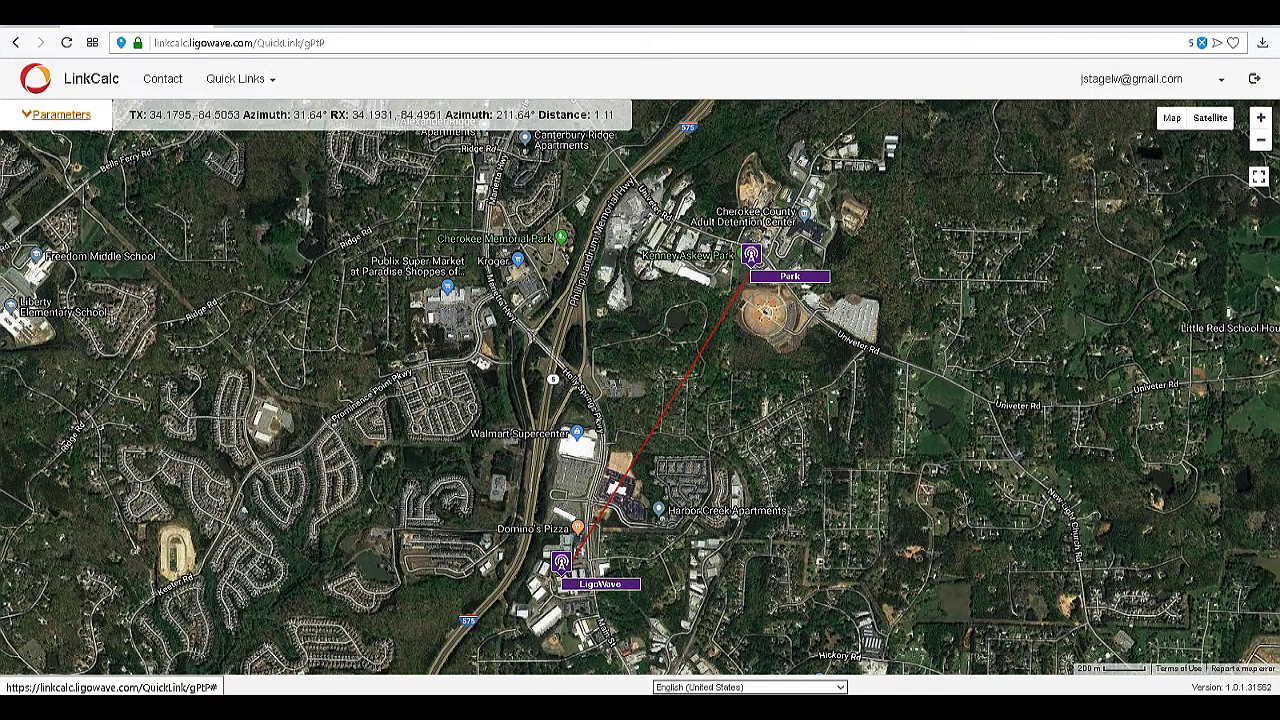
# - Return to the link results, generate the public share URL for the link, and close it
pyautogui.click(62, 115)
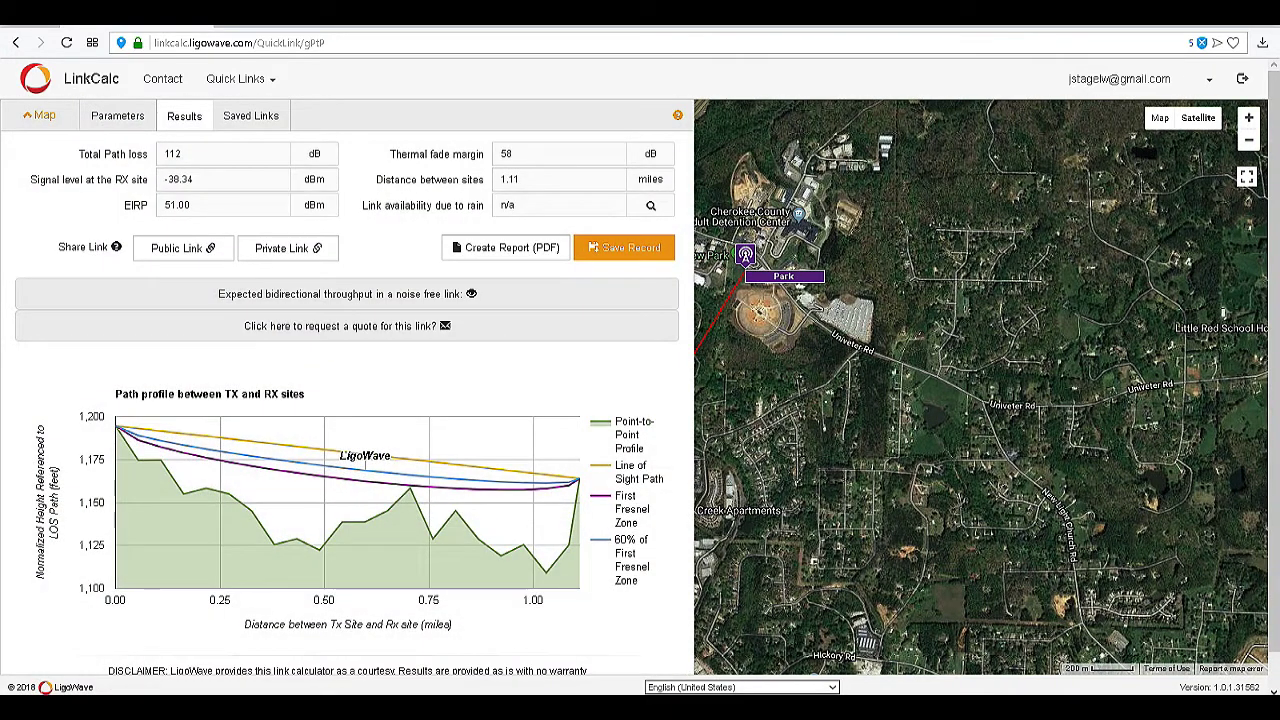
pyautogui.click(183, 248)
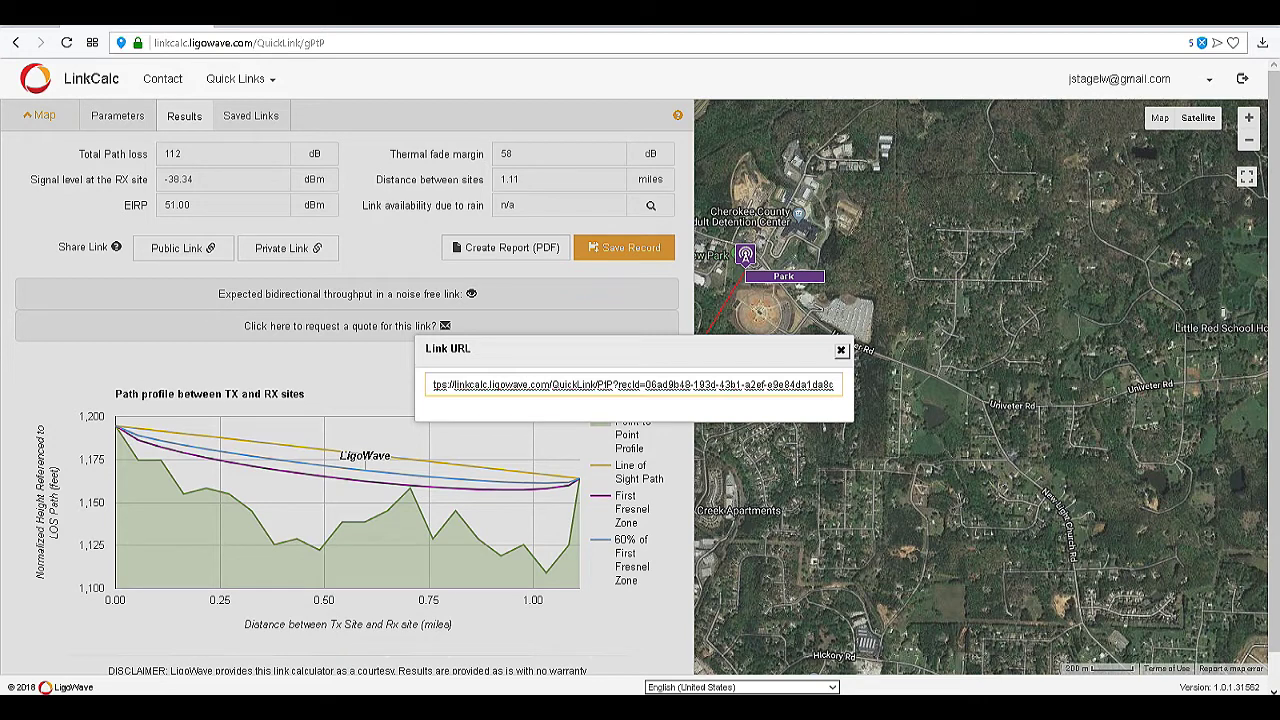
pyautogui.click(841, 350)
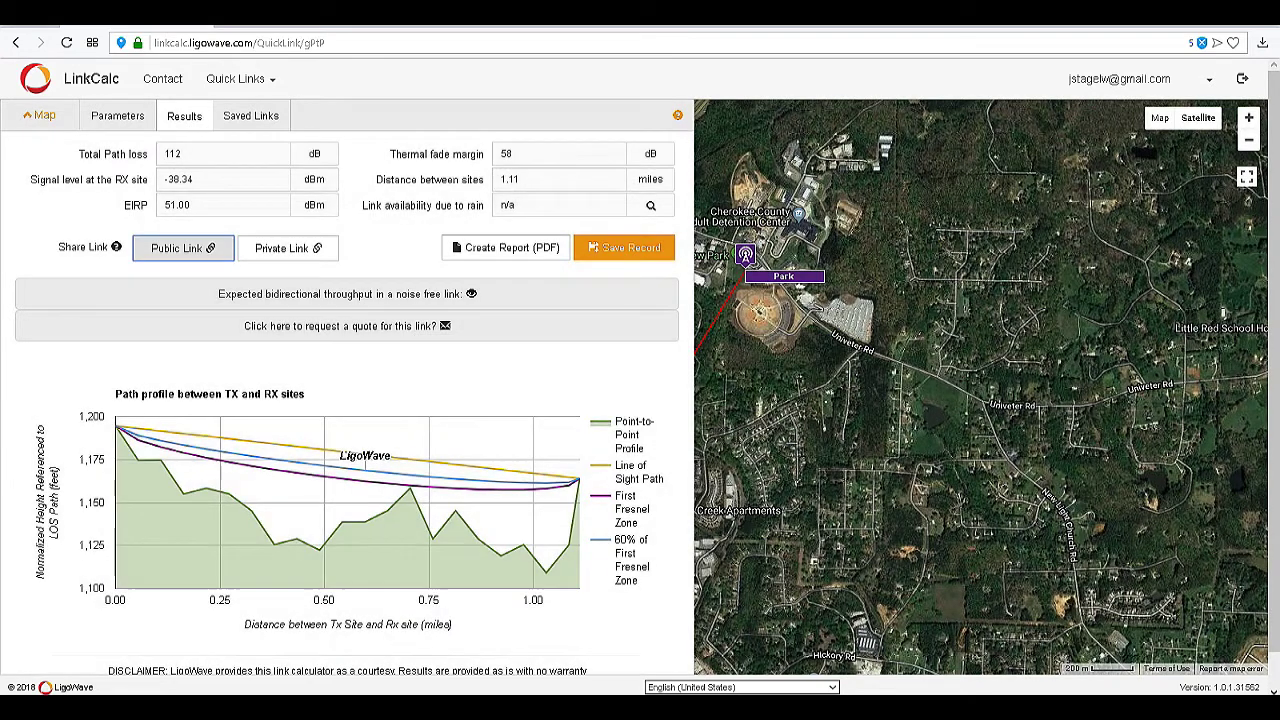
# - Save the link record and create its PDF report, cancelling the file save
pyautogui.click(623, 247)
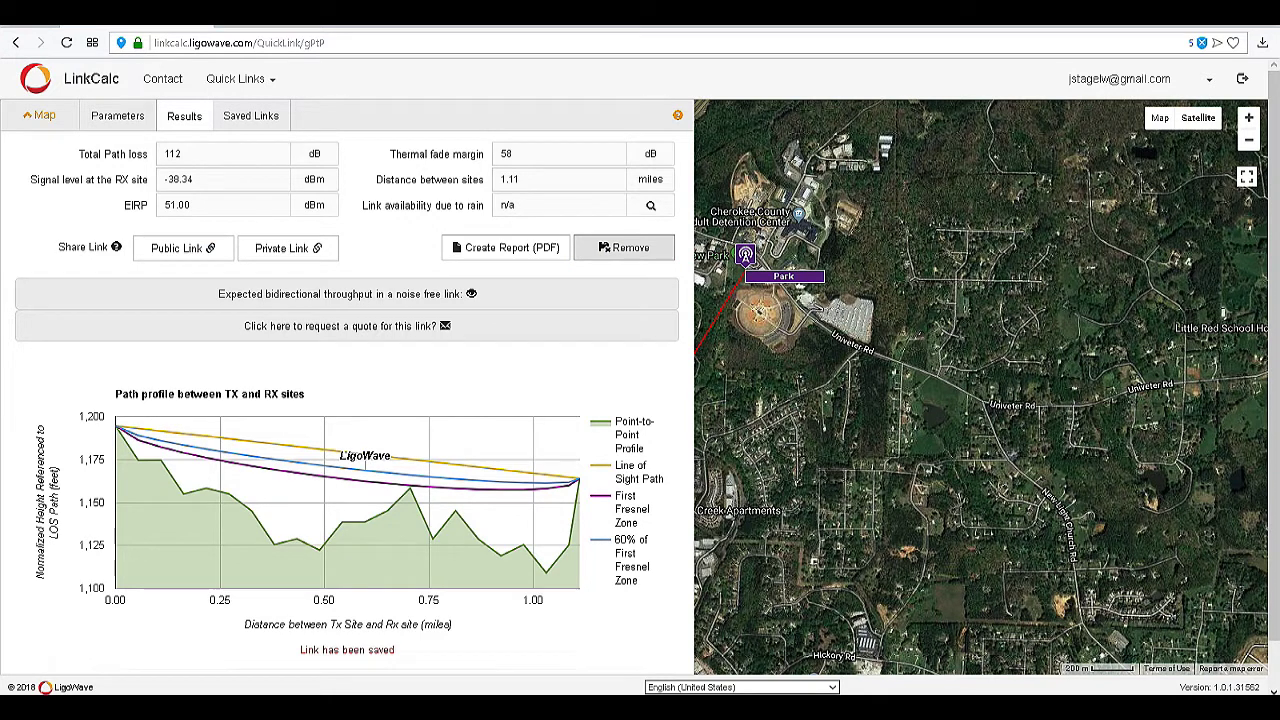
pyautogui.click(505, 247)
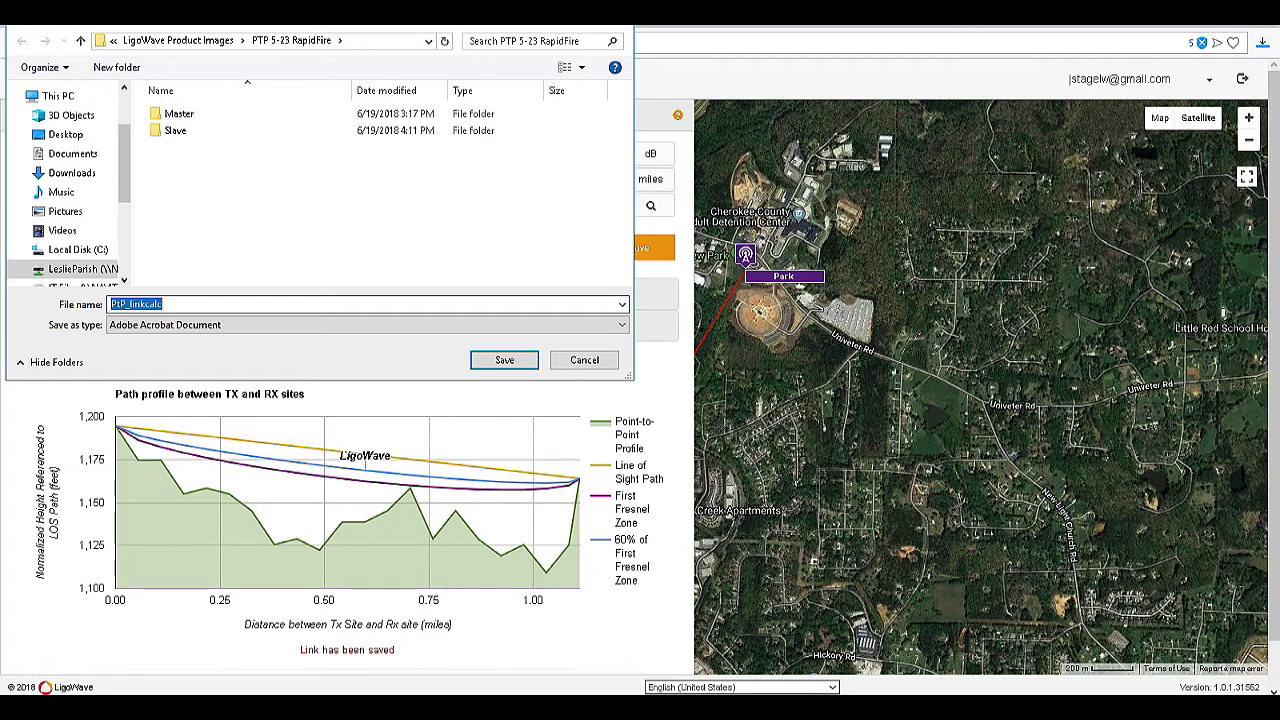
pyautogui.click(584, 360)
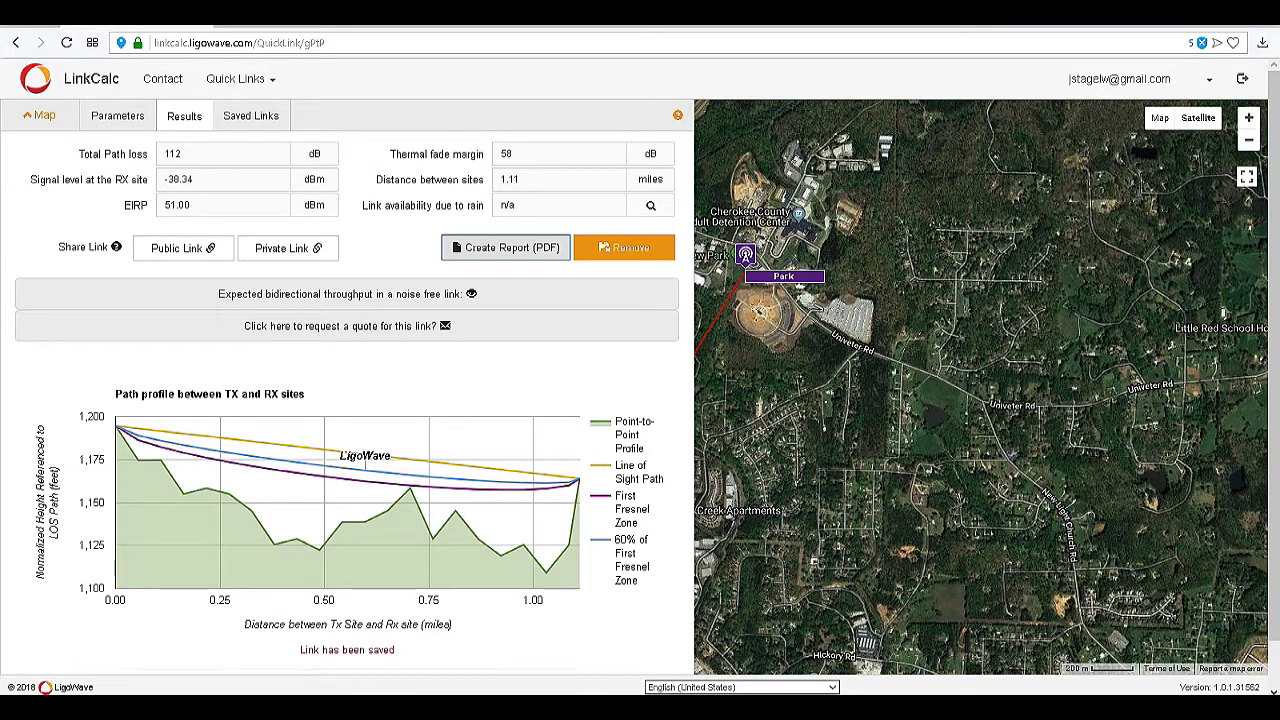
# - Reopen the saved LigoWave : Park link for editing and review its site parameters
pyautogui.click(250, 112)
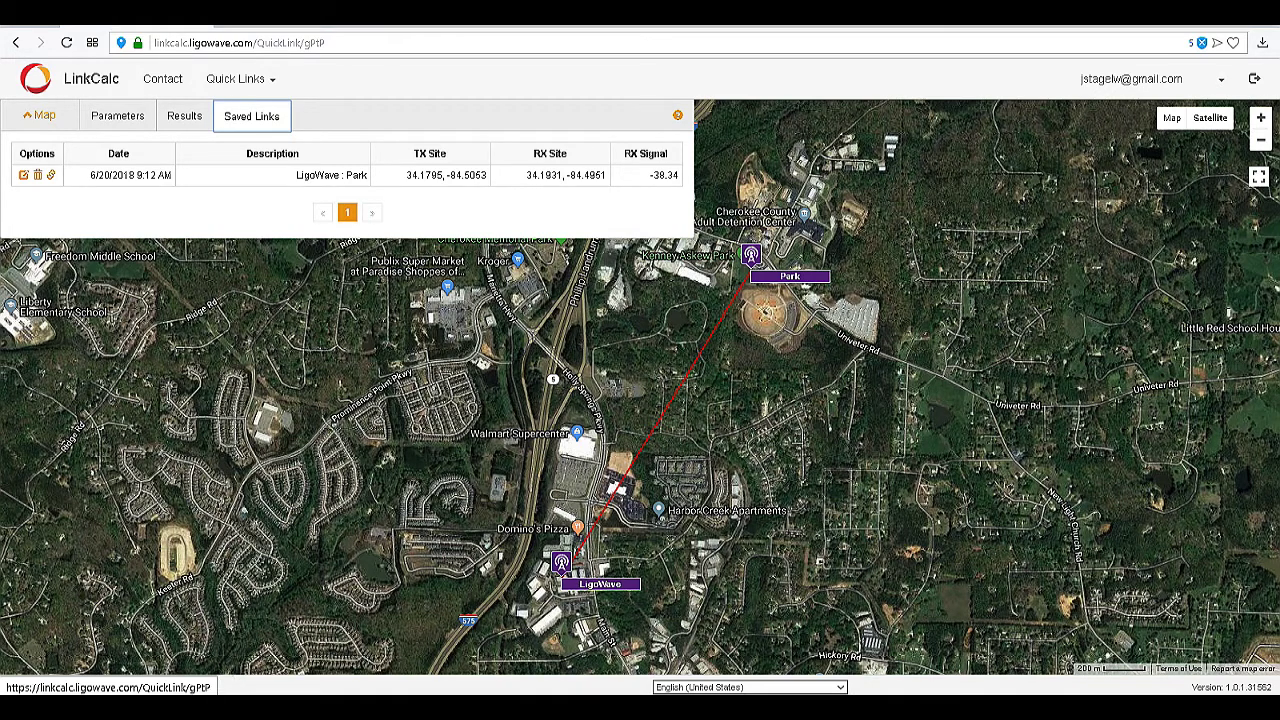
pyautogui.click(23, 175)
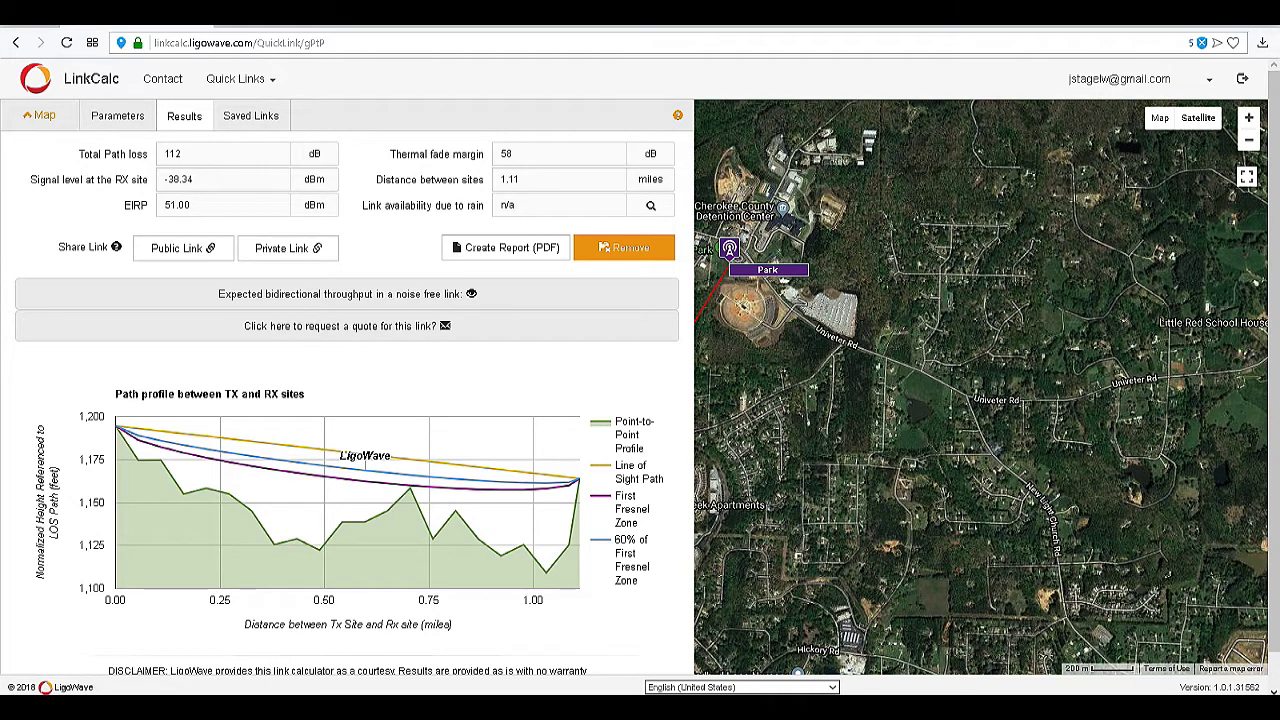
pyautogui.click(117, 115)
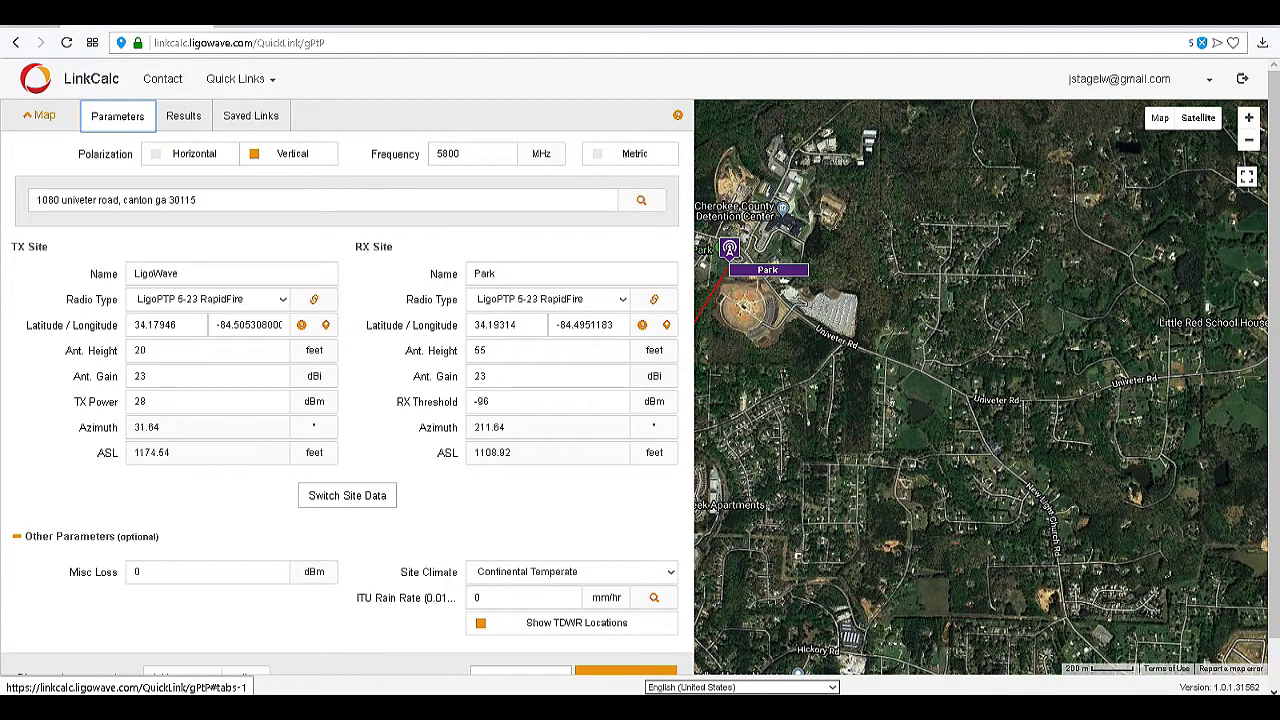
pyautogui.scroll(-1, 347, 385)
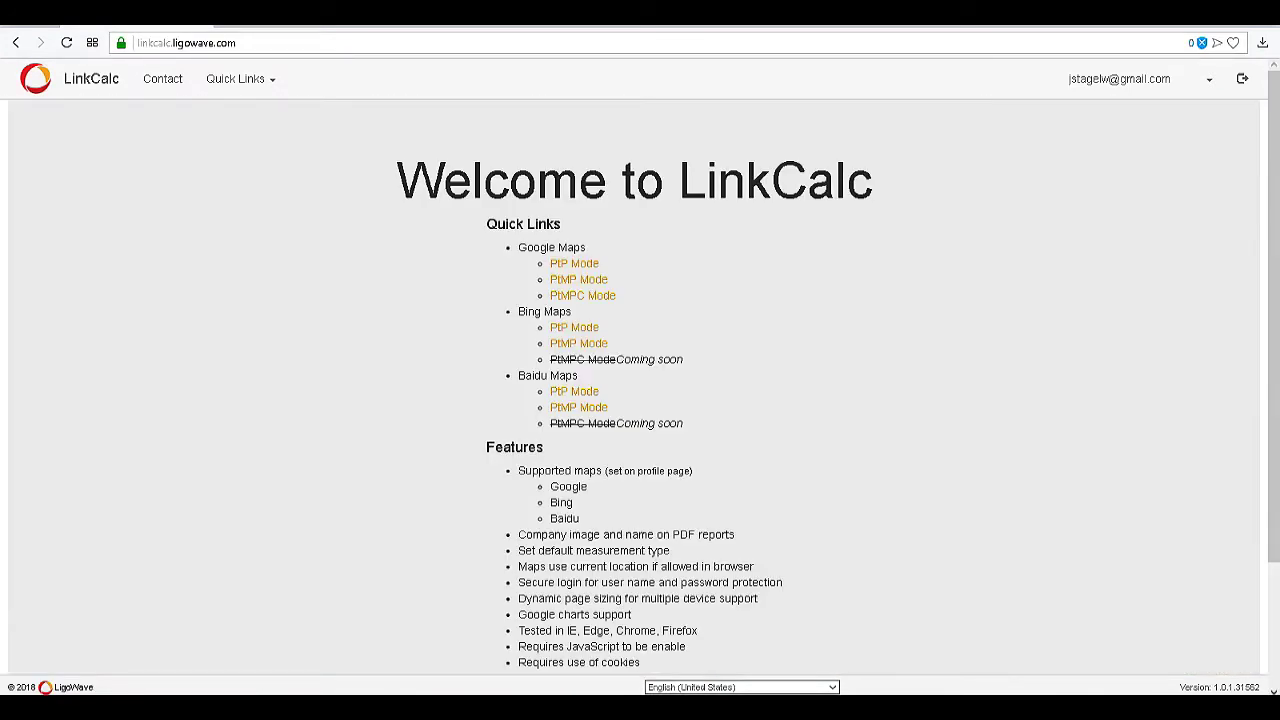
# - Start a new Google Maps PtP calculation and name the TX site LigoWave
pyautogui.click(574, 263)
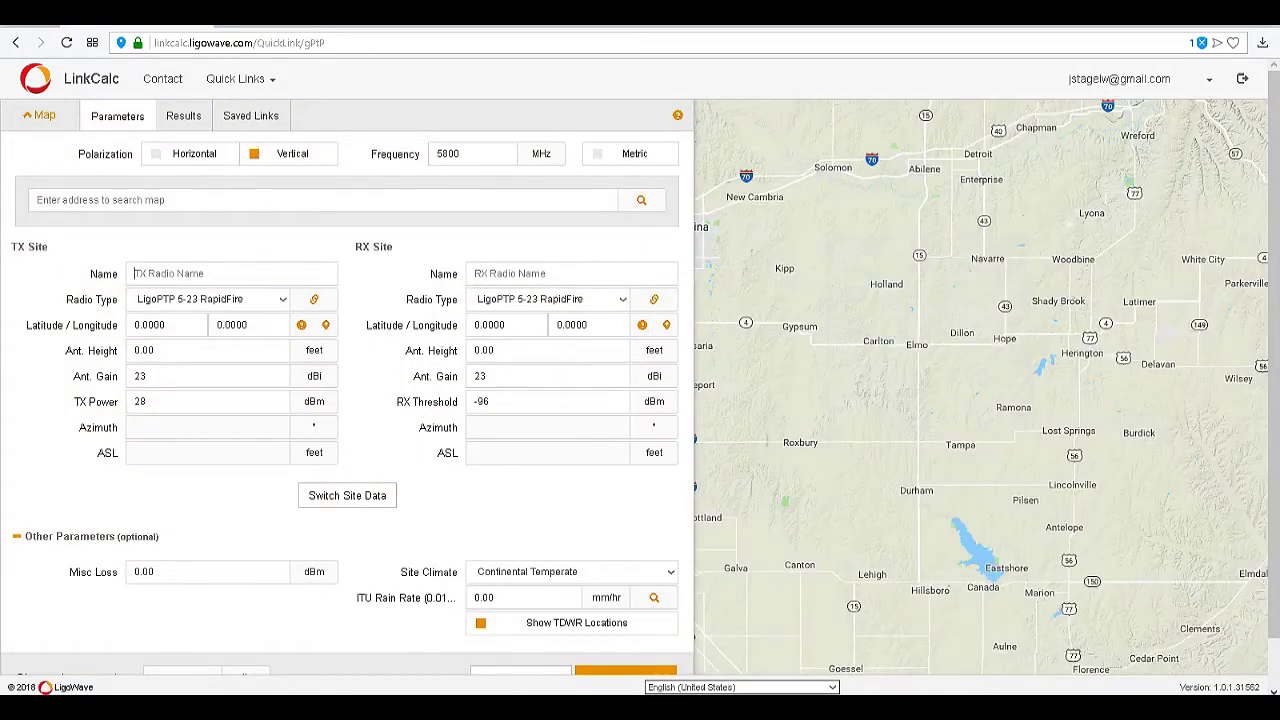
pyautogui.write('Ligo')
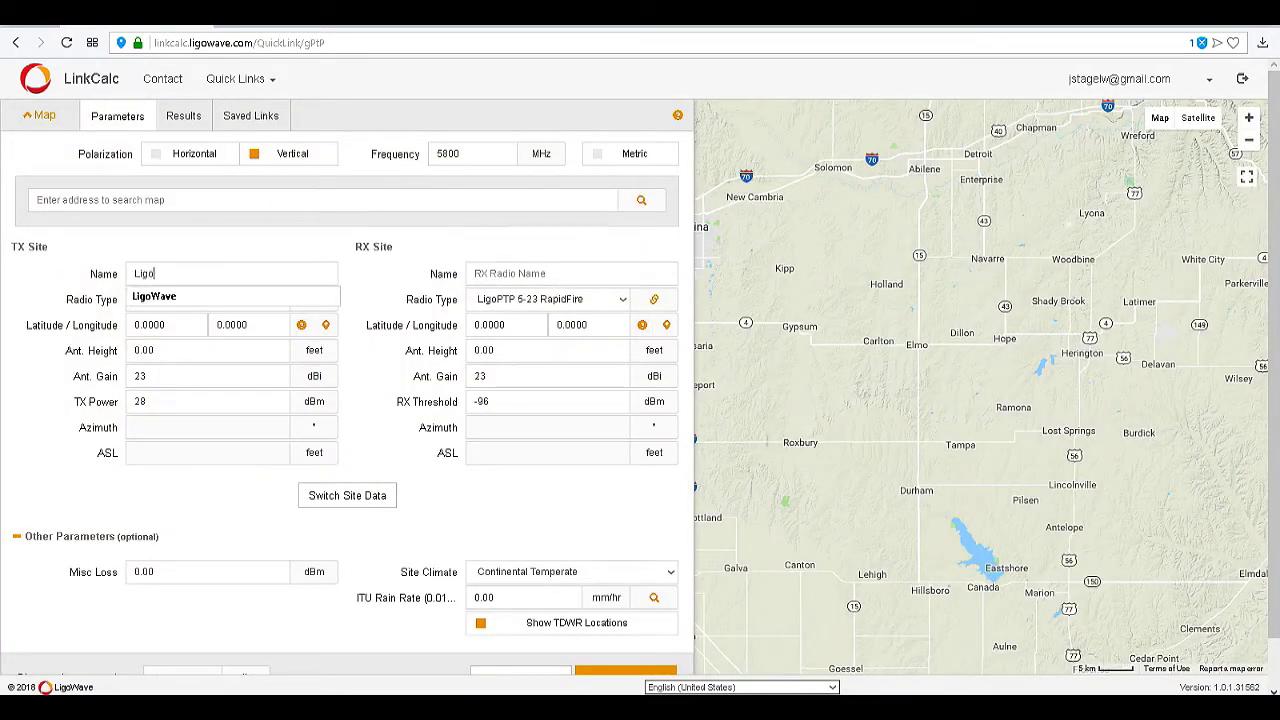
pyautogui.write('Wave')
# - Place the LigoWave TX site on the map by searching for its street address
pyautogui.click(241, 202)
pyautogui.write('138')
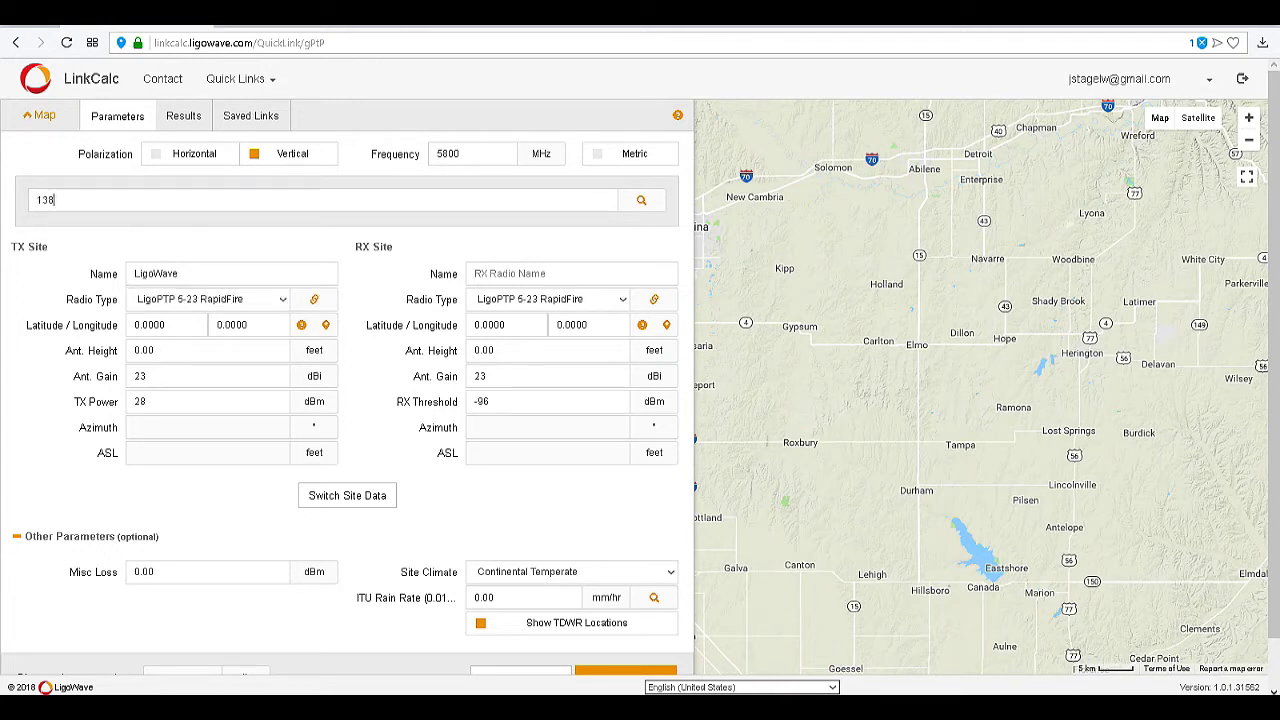
pyautogui.write(' mountain brook drive, canton ga')
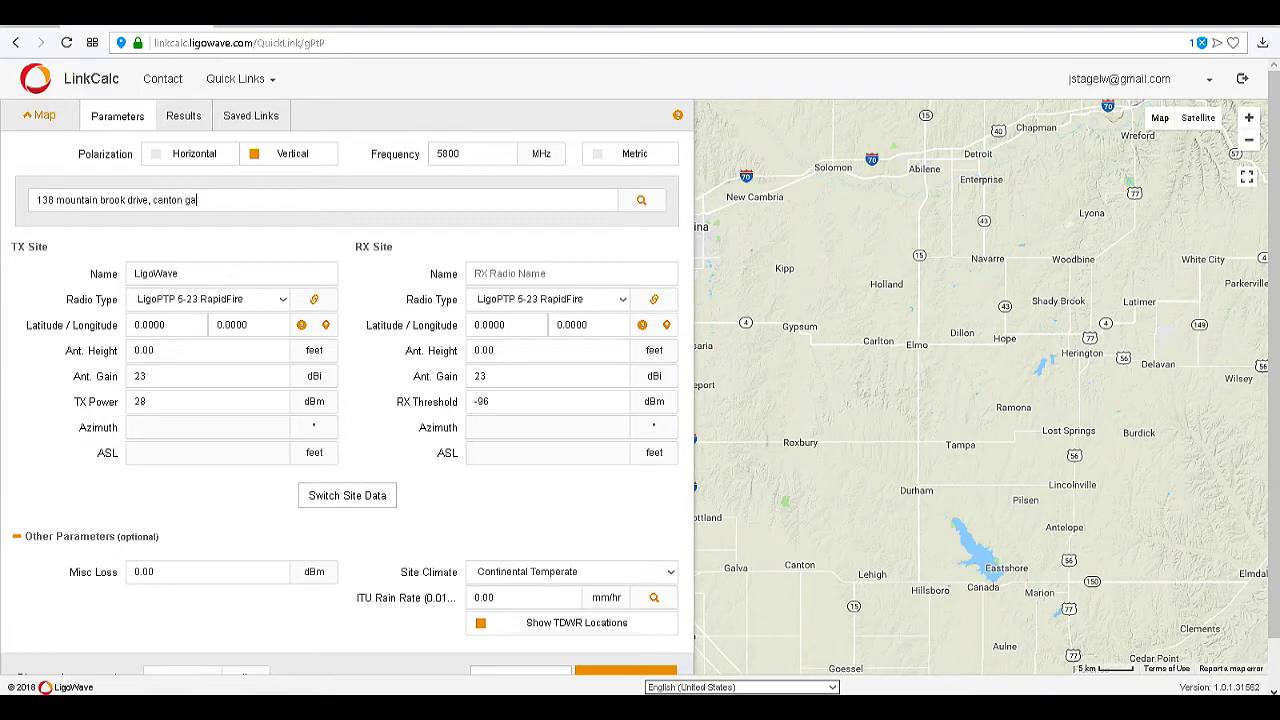
pyautogui.click(641, 200)
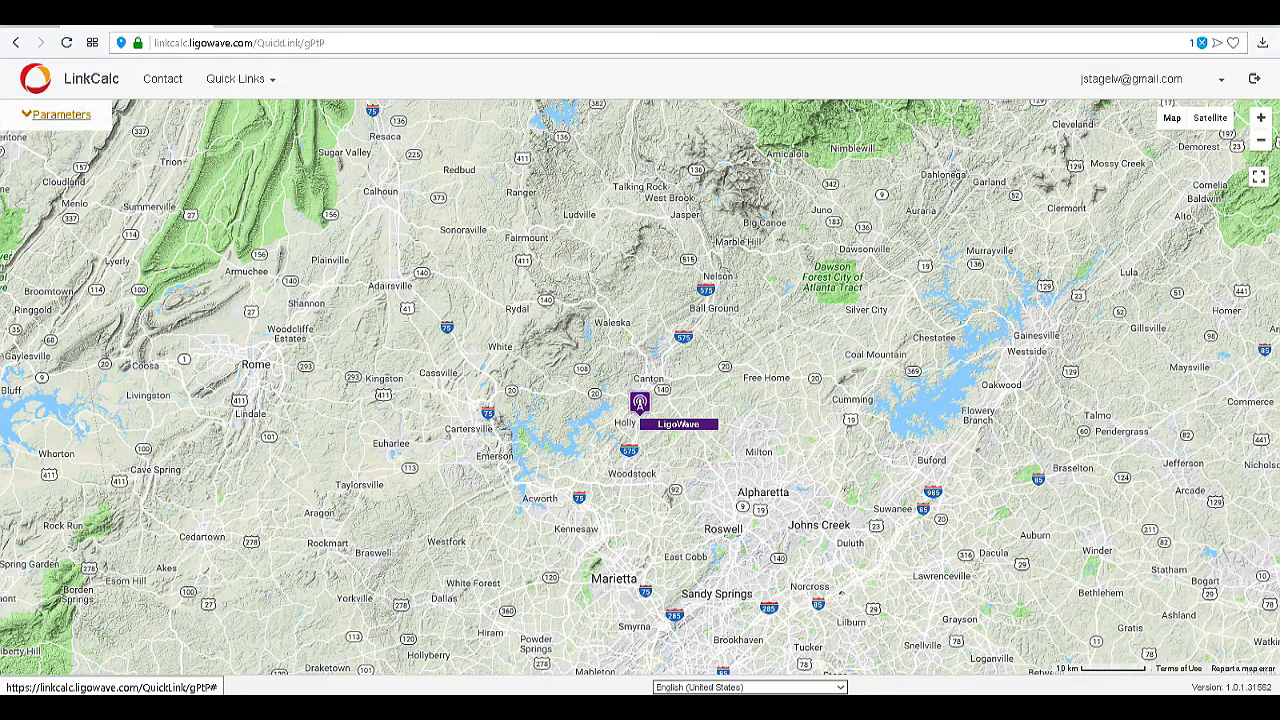
# - Return to the link parameters and name the RX site Six Flags
pyautogui.click(58, 114)
pyautogui.click(477, 271)
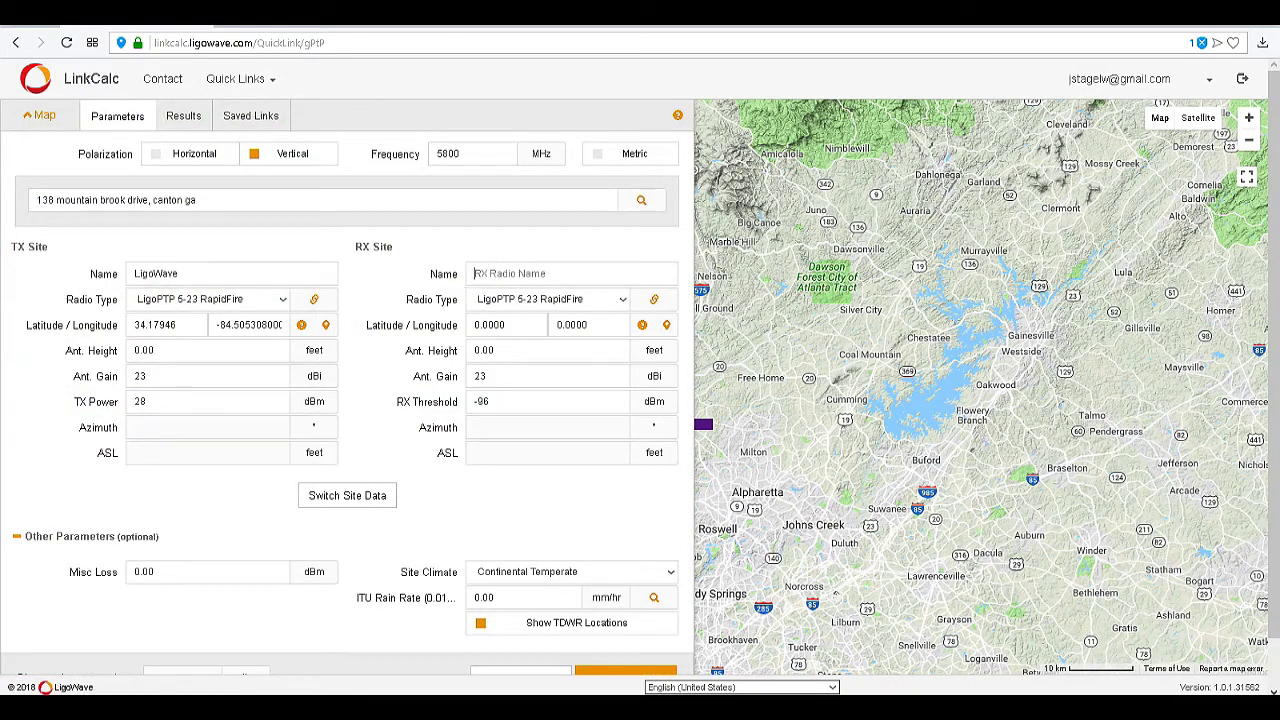
pyautogui.write('Six Flags')
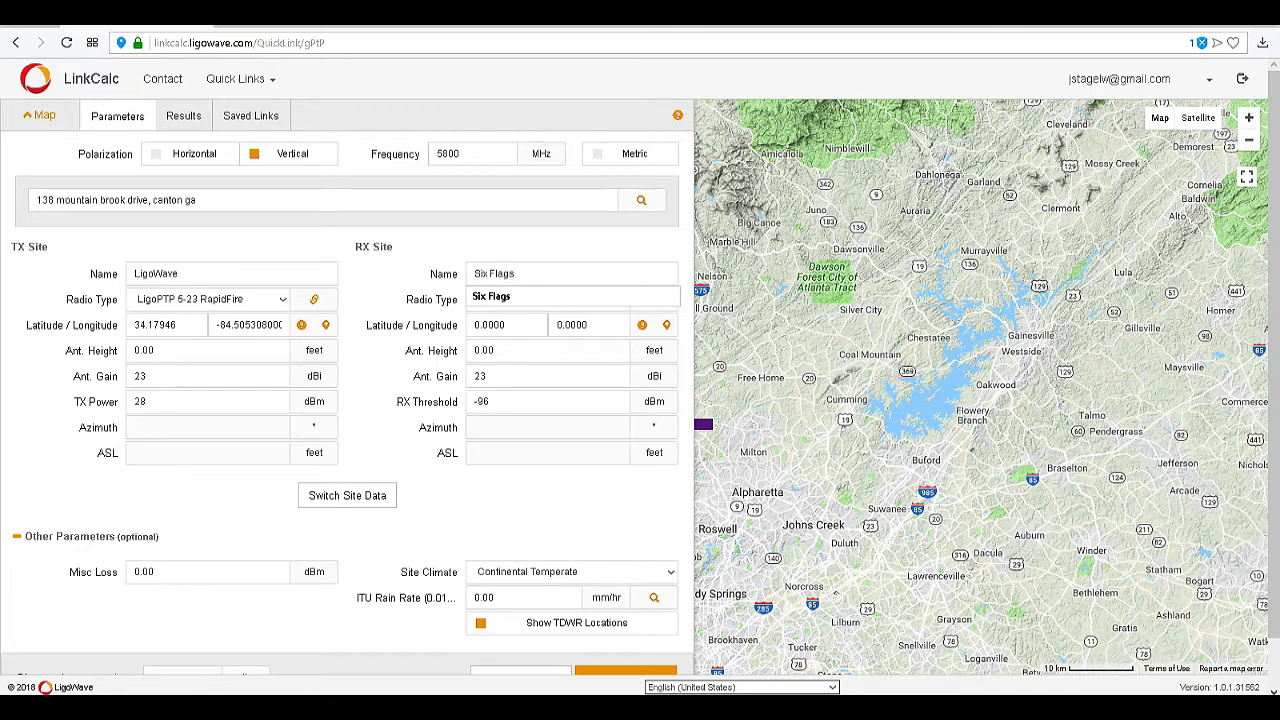
# - Place the Six Flags RX site on the map by searching for its street address
pyautogui.click(489, 203)
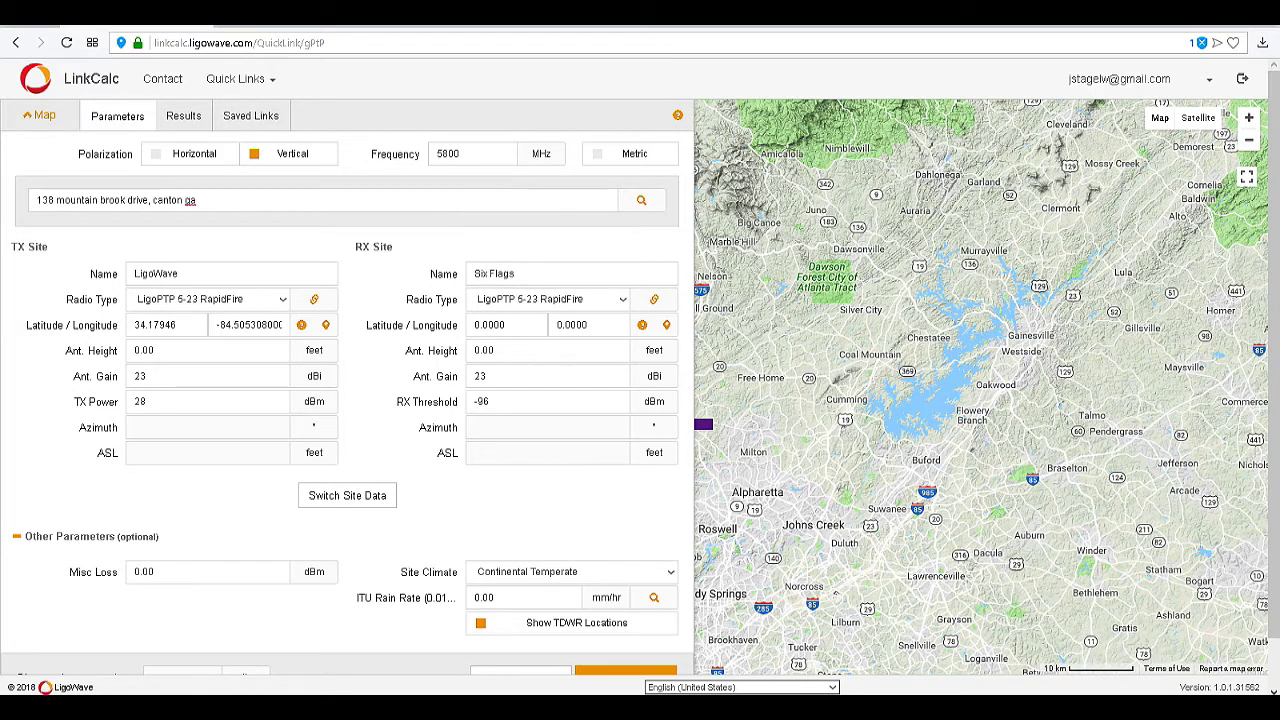
pyautogui.hotkey('ctrl', 'a')
pyautogui.press('BackSpace')
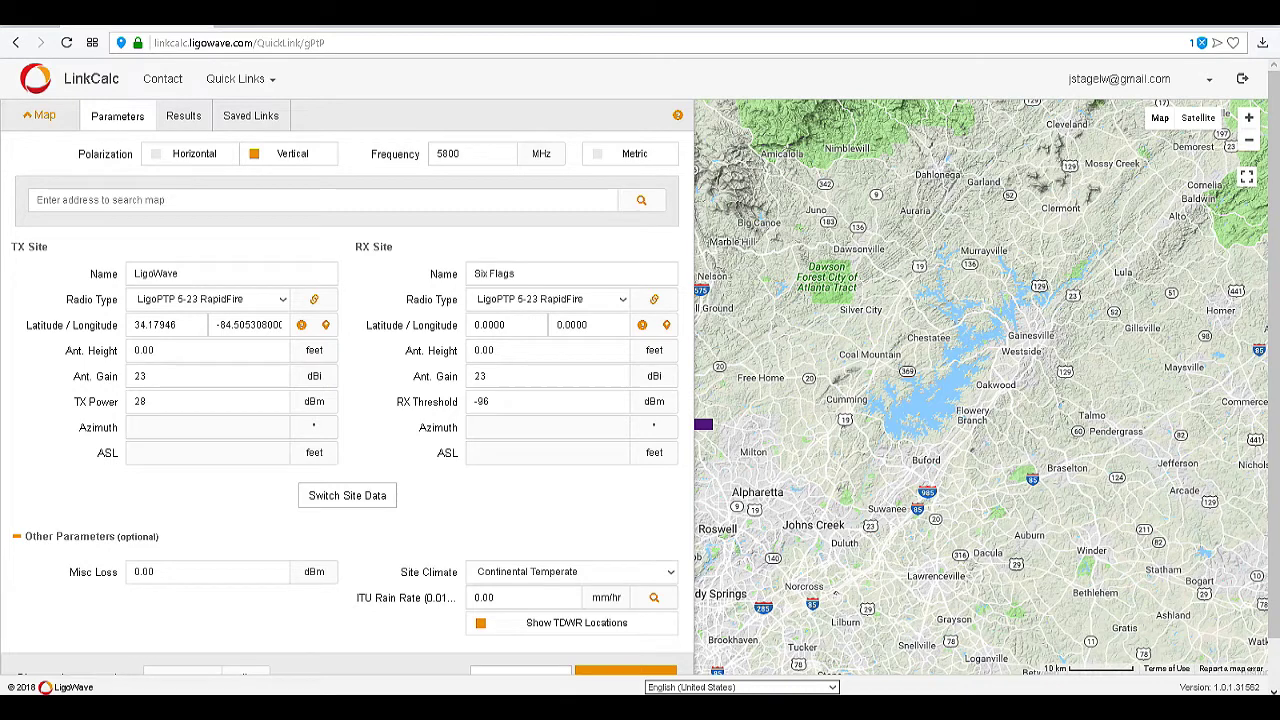
pyautogui.click(79, 202)
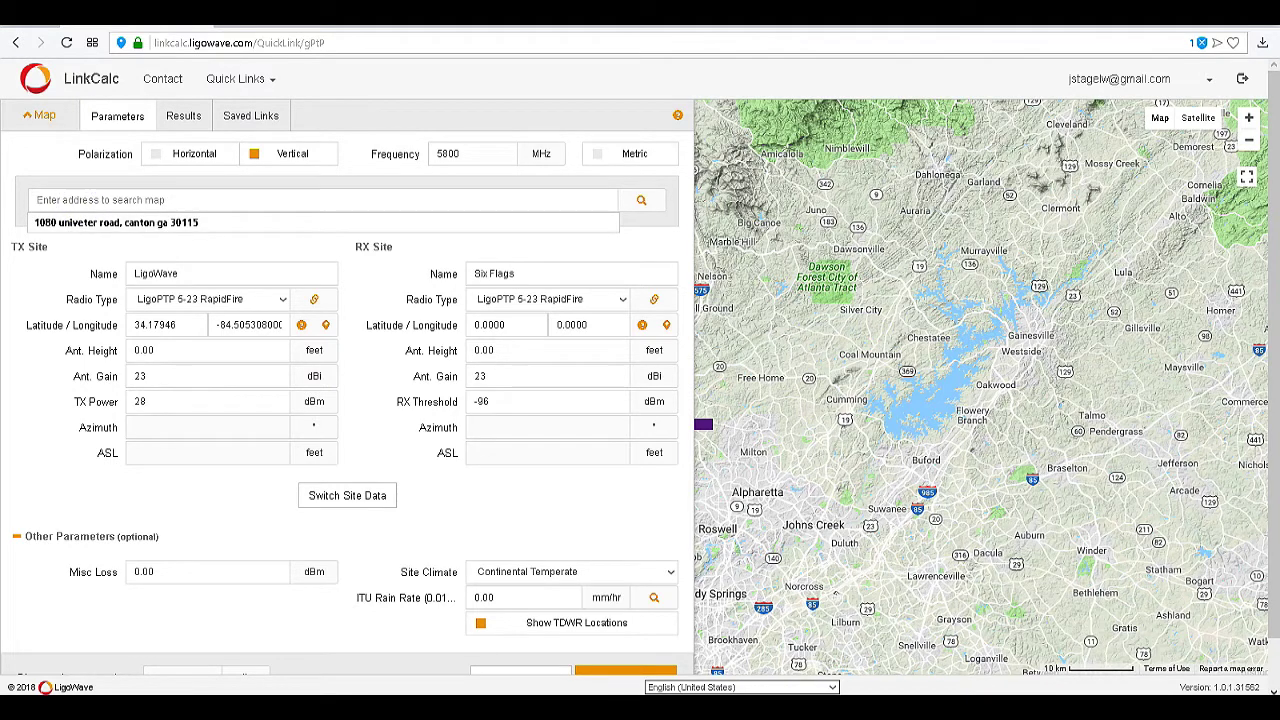
pyautogui.write('275 ')
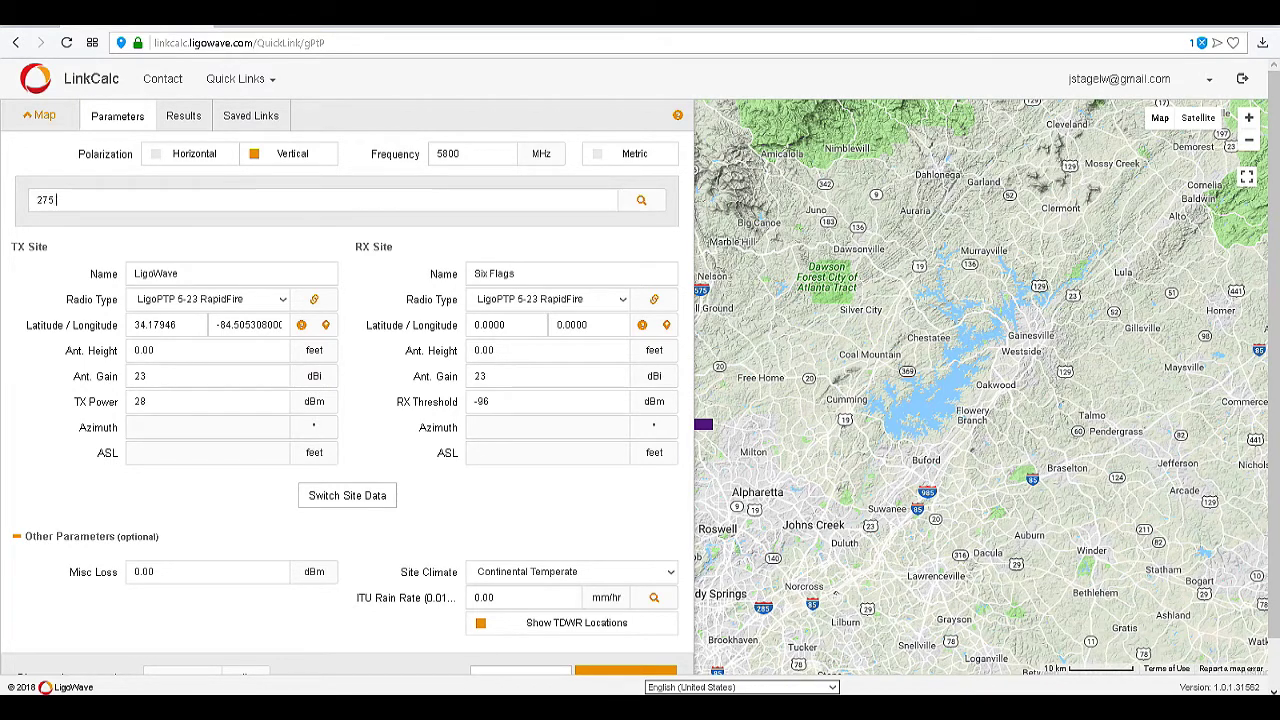
pyautogui.write('riverside parkway sw')
pyautogui.write(', austell ga')
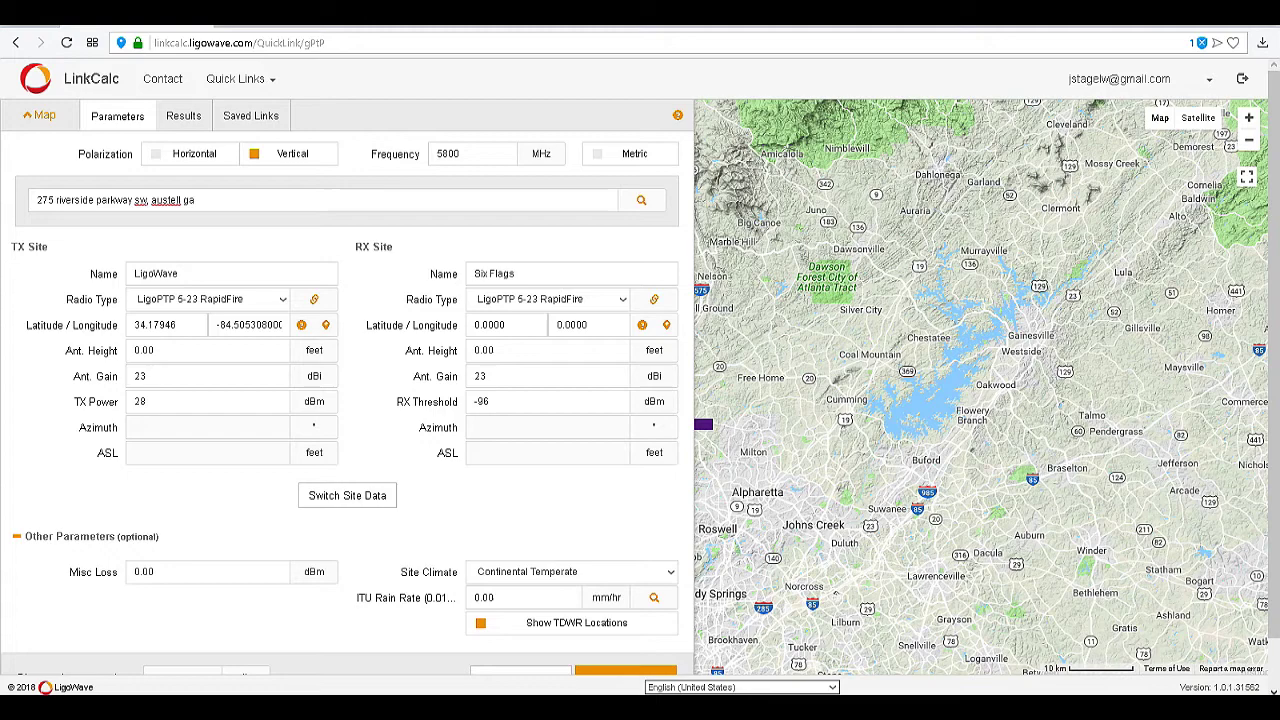
pyautogui.press('Return')
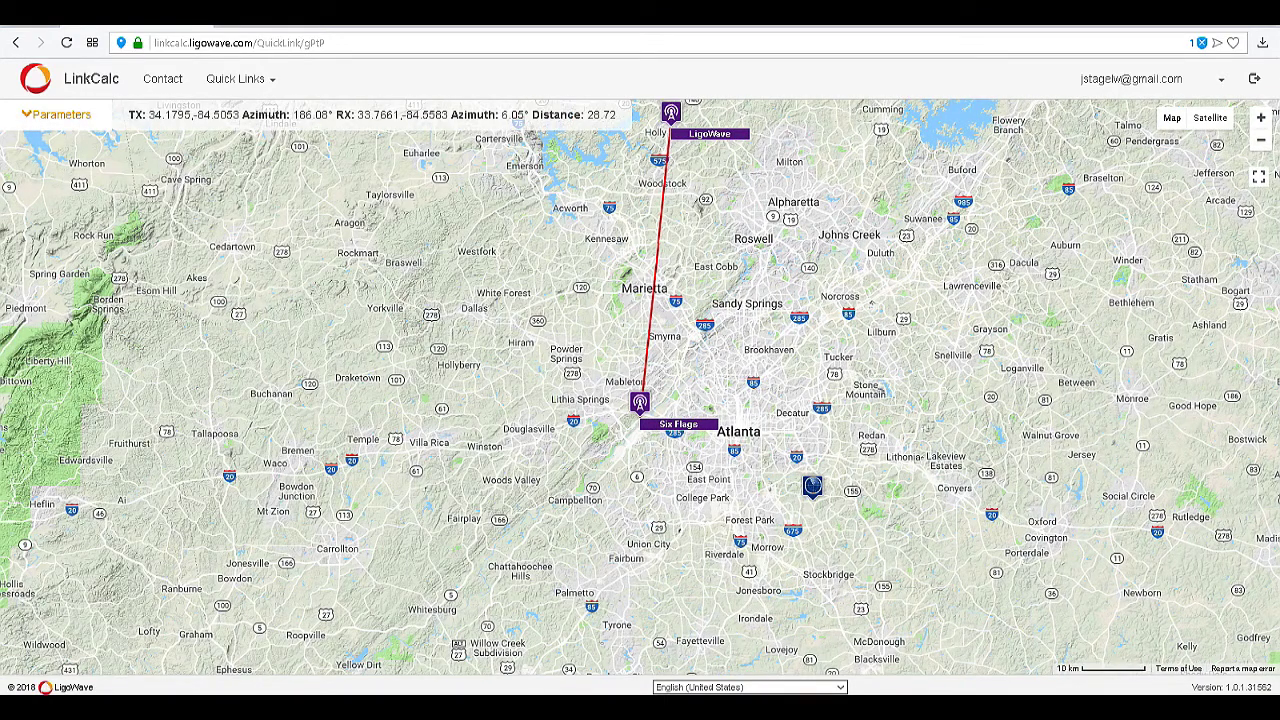
# - Set the antenna height of both sites to 20 feet and calculate the link
pyautogui.click(57, 114)
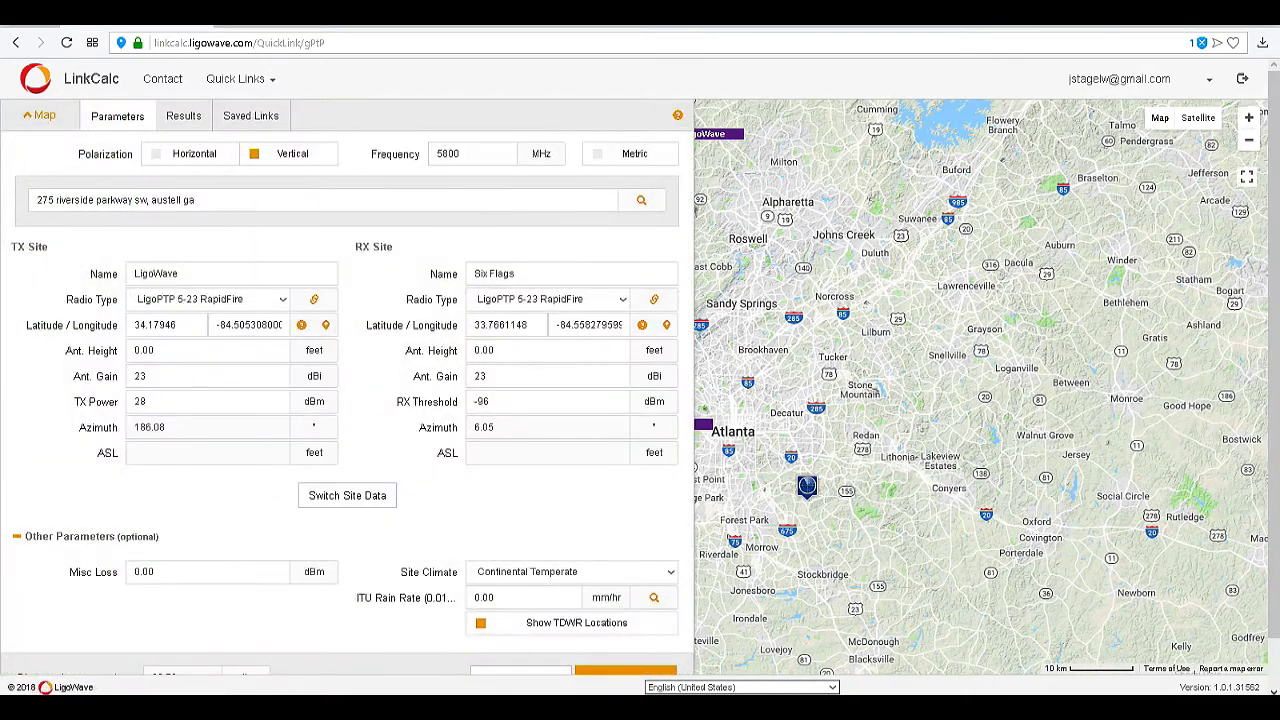
pyautogui.doubleClick(483, 350)
pyautogui.write('20')
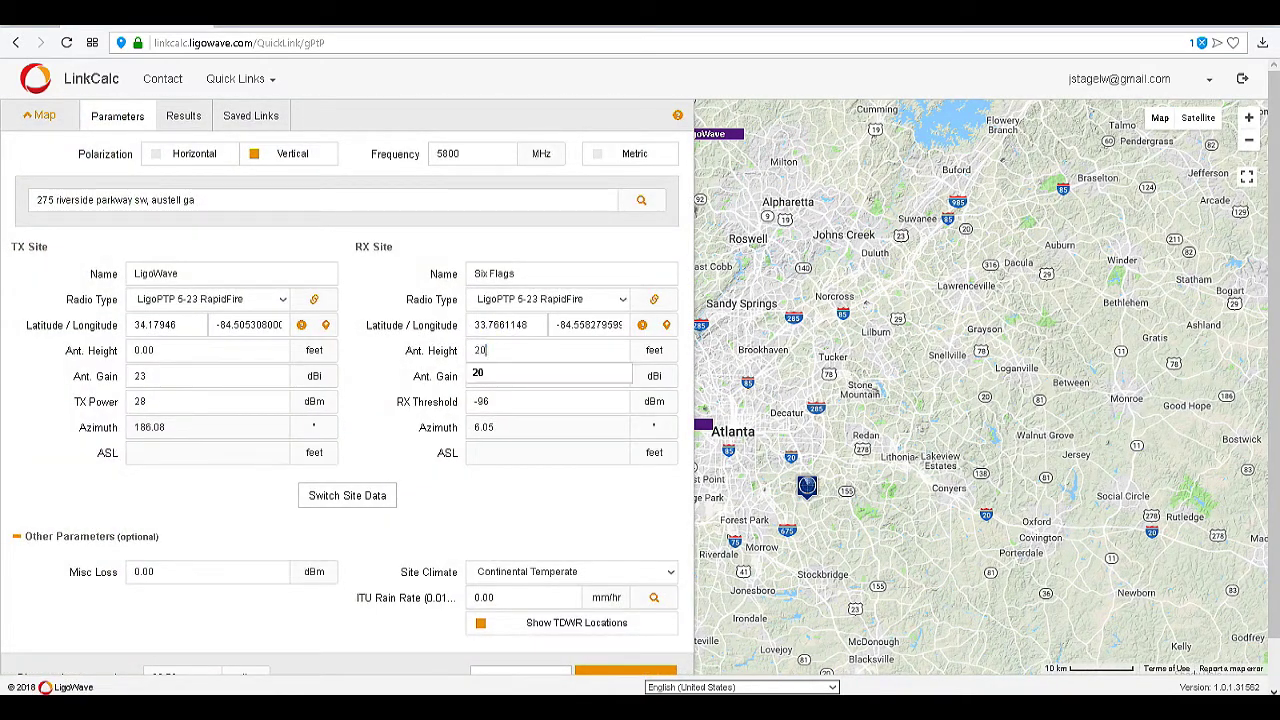
pyautogui.doubleClick(160, 349)
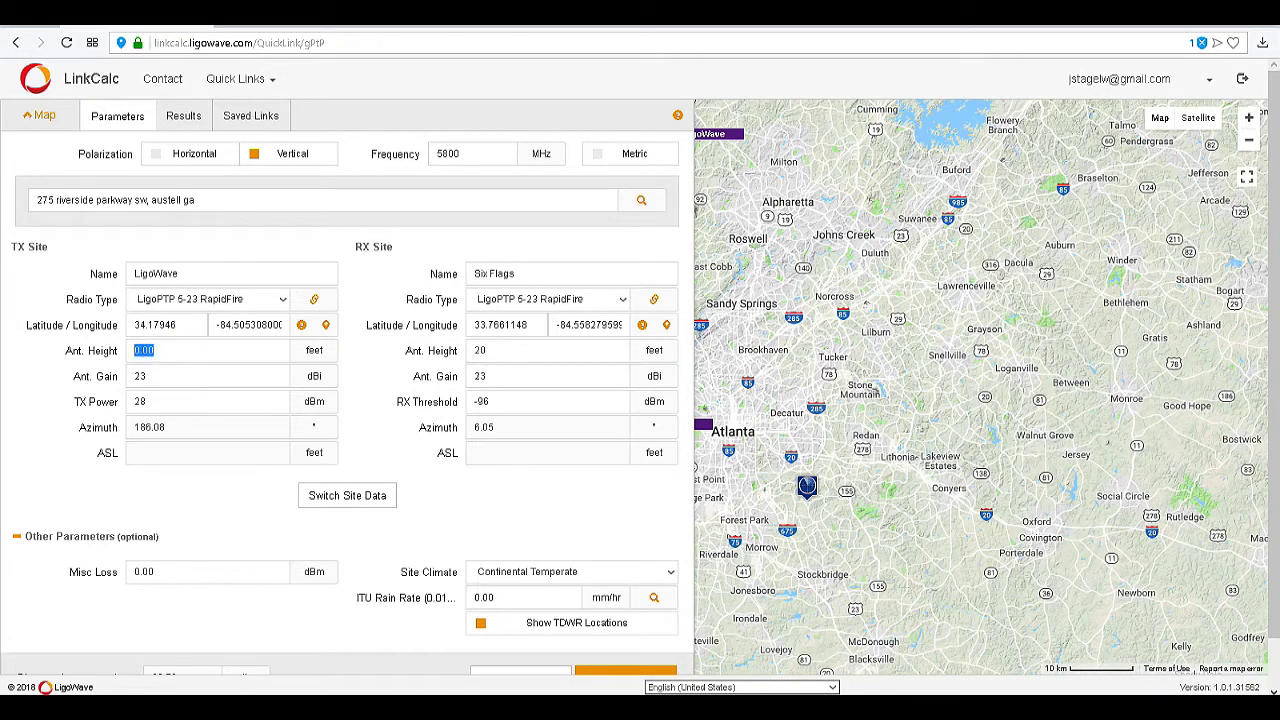
pyautogui.write('20')
pyautogui.click(355, 403)
pyautogui.scroll(-1, 355, 403)
pyautogui.click(625, 624)
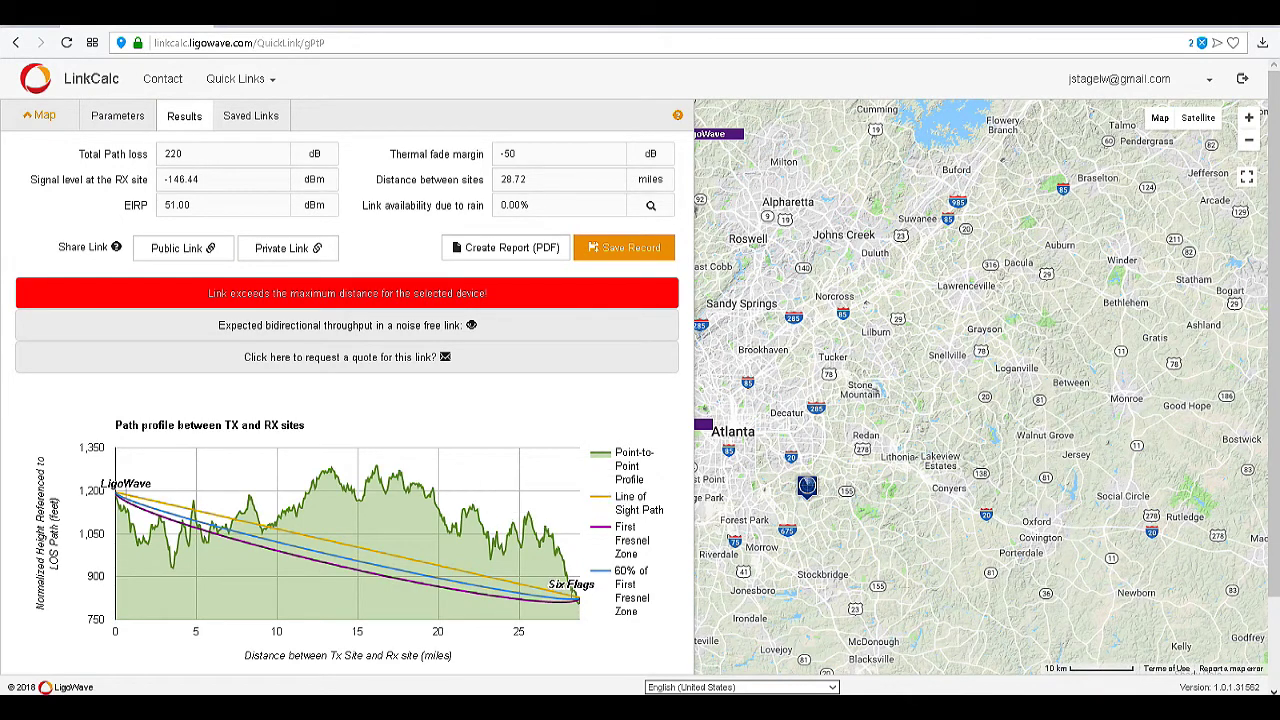
# - Change both sites' radio type to LigoPTP 5-N RapidFire and set both antenna gains to 30 dBi
pyautogui.click(117, 116)
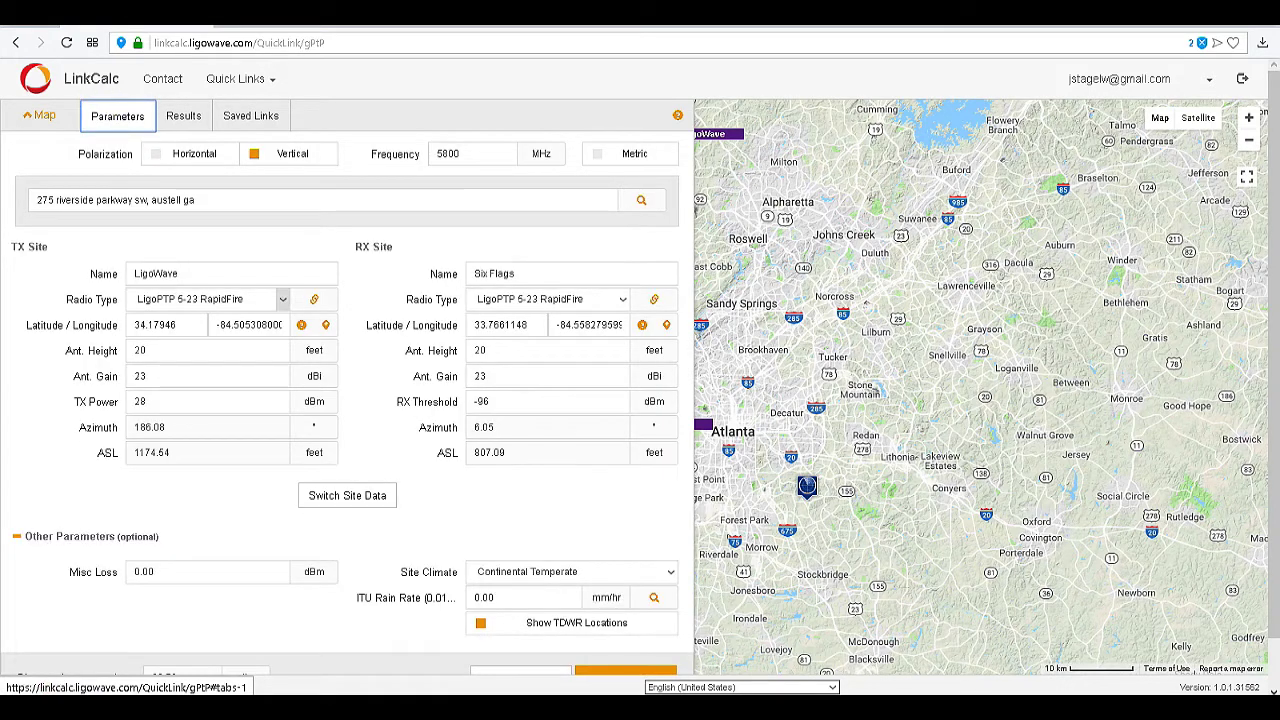
pyautogui.click(281, 299)
pyautogui.click(257, 331)
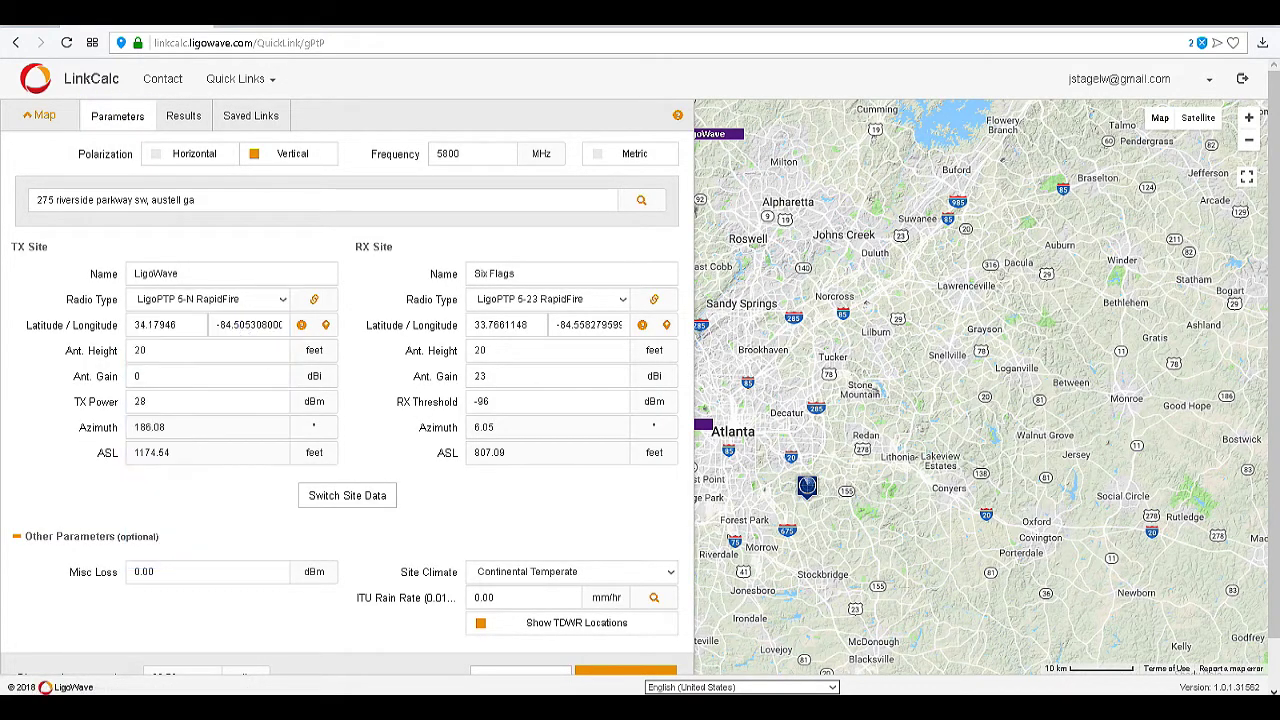
pyautogui.click(620, 298)
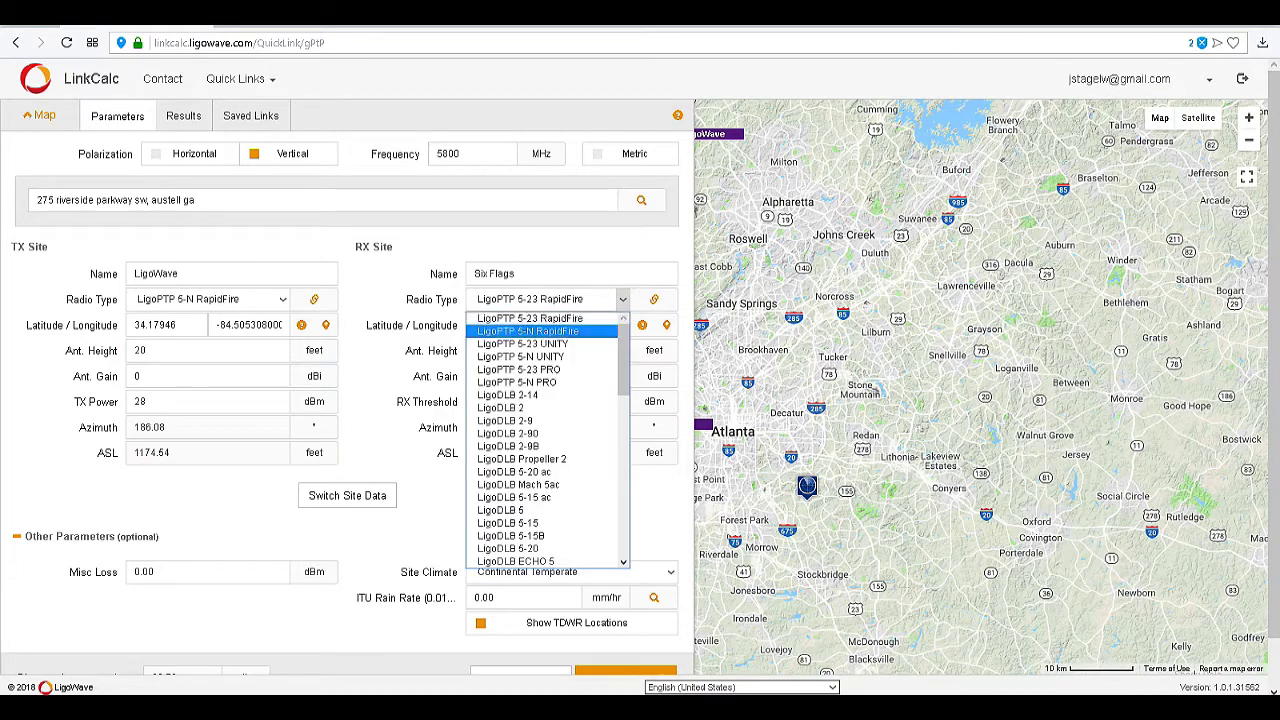
pyautogui.click(588, 331)
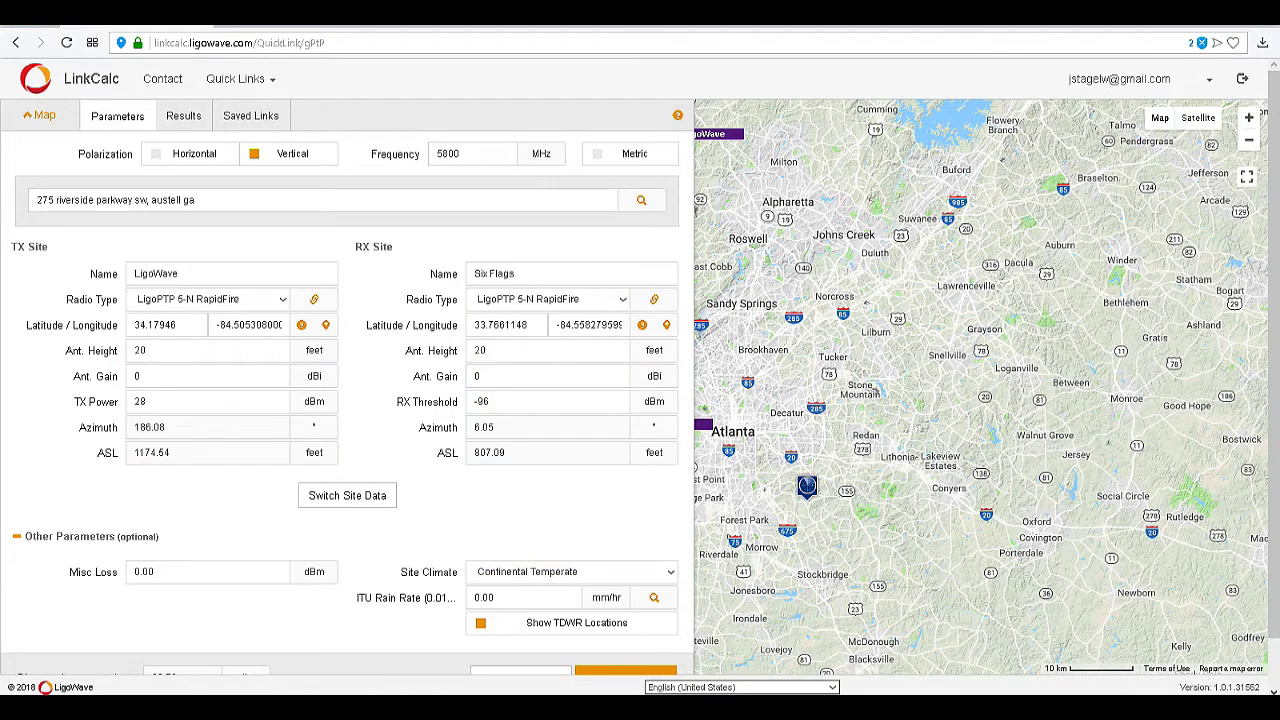
pyautogui.doubleClick(137, 376)
pyautogui.write('30')
pyautogui.doubleClick(485, 376)
pyautogui.write('30')
# - Raise both antenna heights to 50 feet and recalculate the link to check the path profile
pyautogui.click(486, 350)
pyautogui.doubleClick(141, 350)
pyautogui.write('50')
pyautogui.doubleClick(516, 350)
pyautogui.write('50')
pyautogui.scroll(-1, 347, 380)
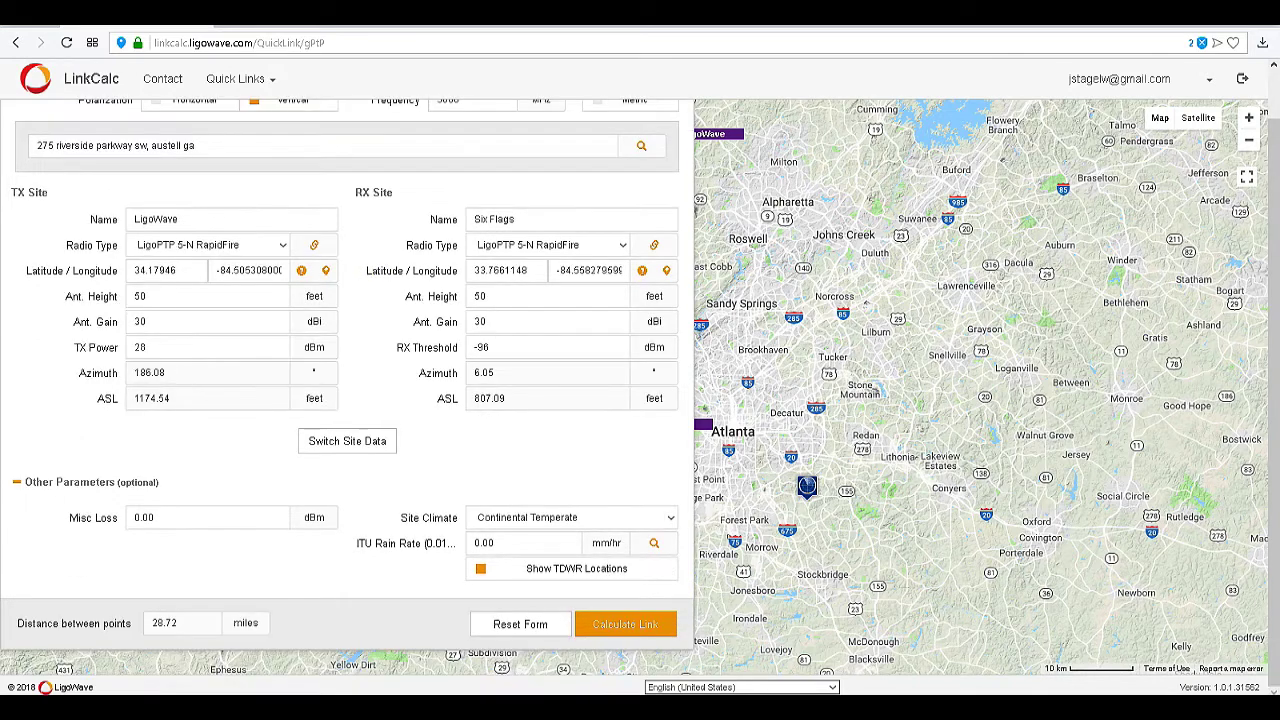
pyautogui.click(625, 624)
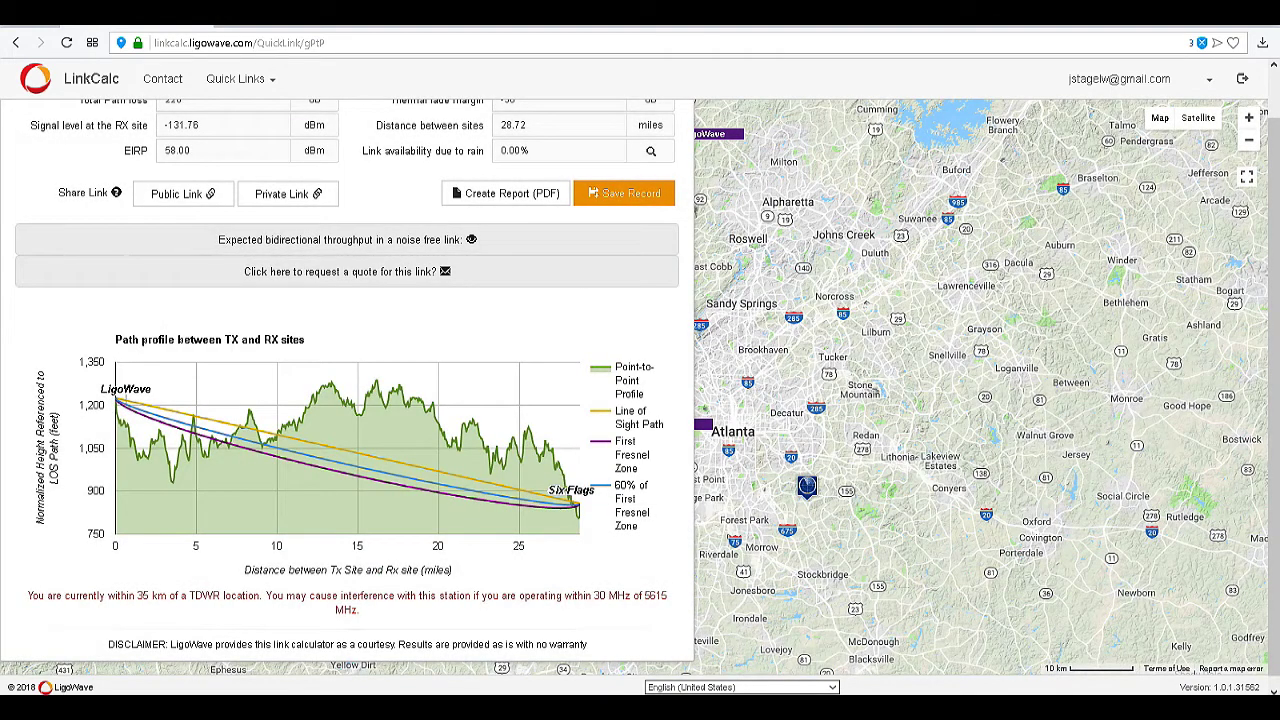
pyautogui.scroll(1, 346, 385)
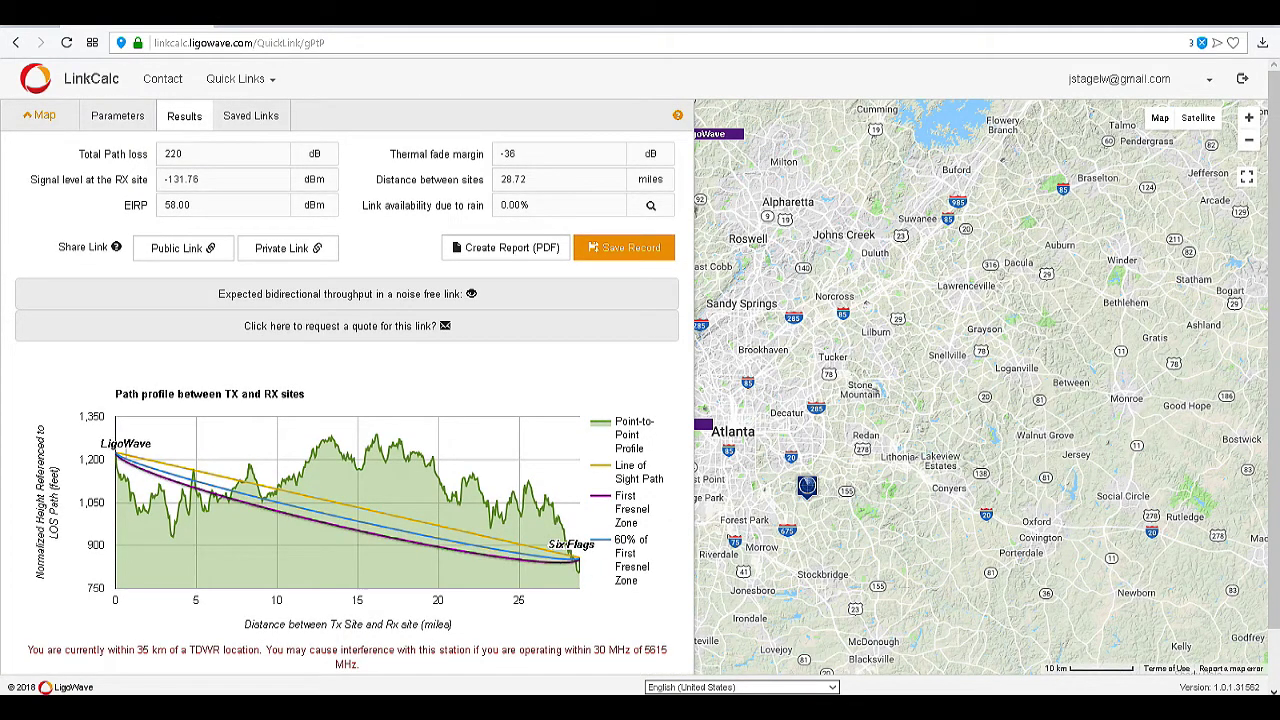
pyautogui.moveTo(564, 562)
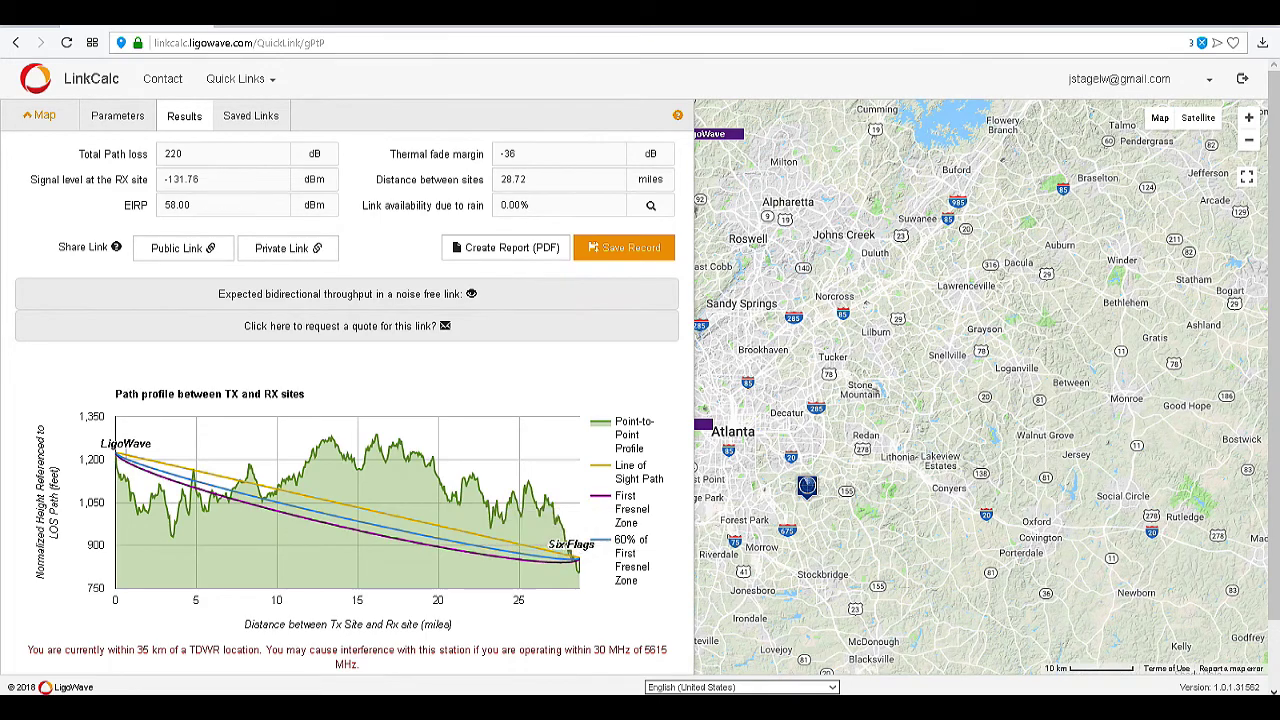
# - Set the antenna height to 250 feet for LigoWave and 300 feet for Six Flags, and recalculate the link
pyautogui.click(117, 115)
pyautogui.doubleClick(142, 350)
pyautogui.write('250')
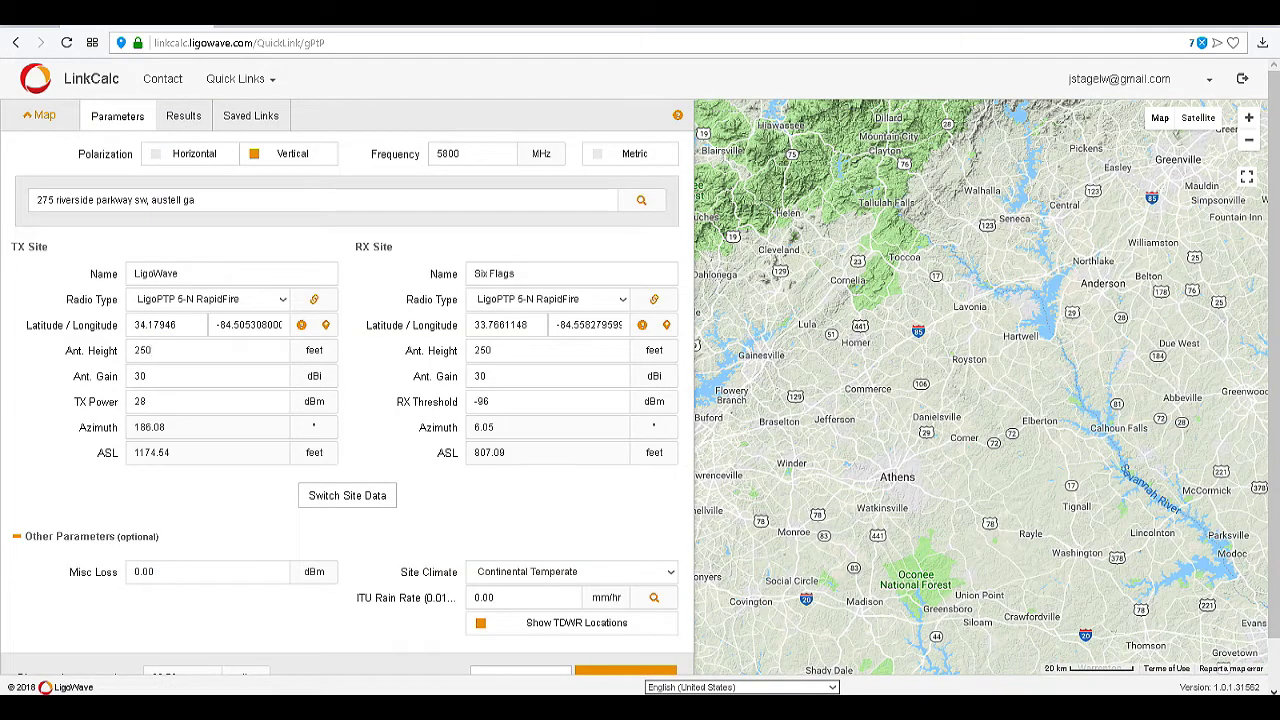
pyautogui.doubleClick(528, 349)
pyautogui.write('300')
pyautogui.click(391, 339)
pyautogui.scroll(-1, 625, 624)
pyautogui.click(625, 624)
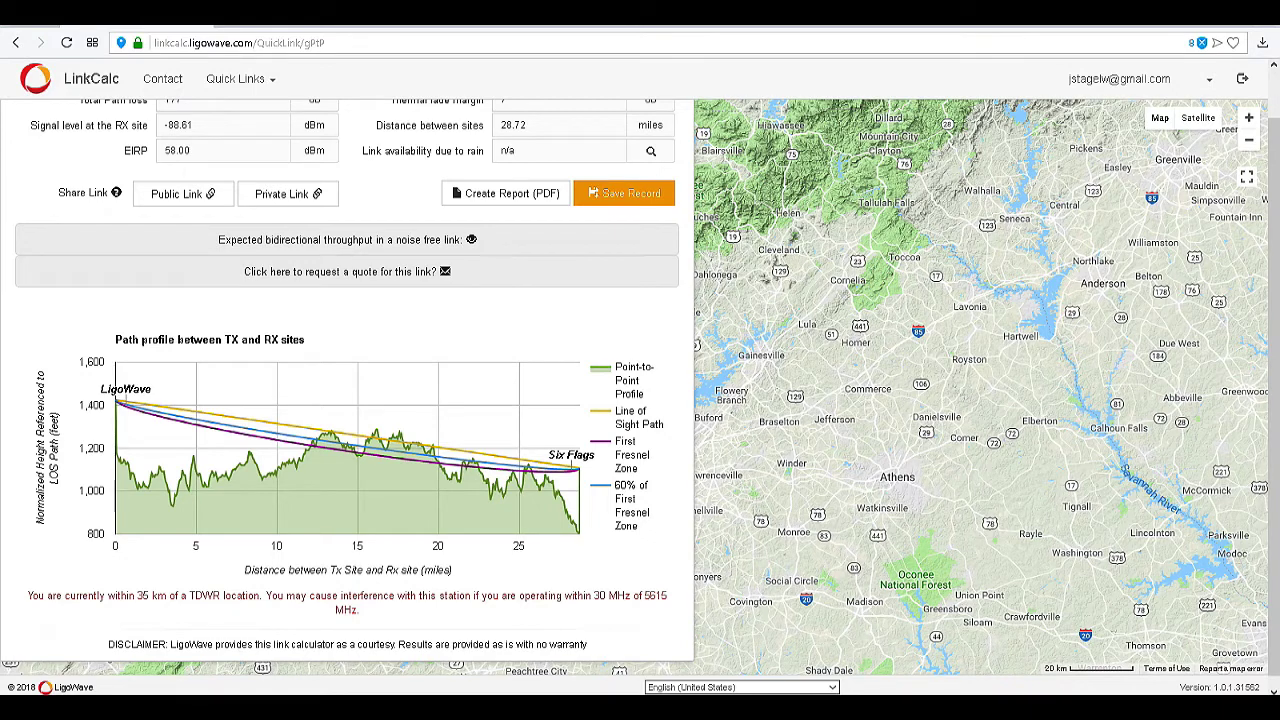
pyautogui.scroll(1, 347, 400)
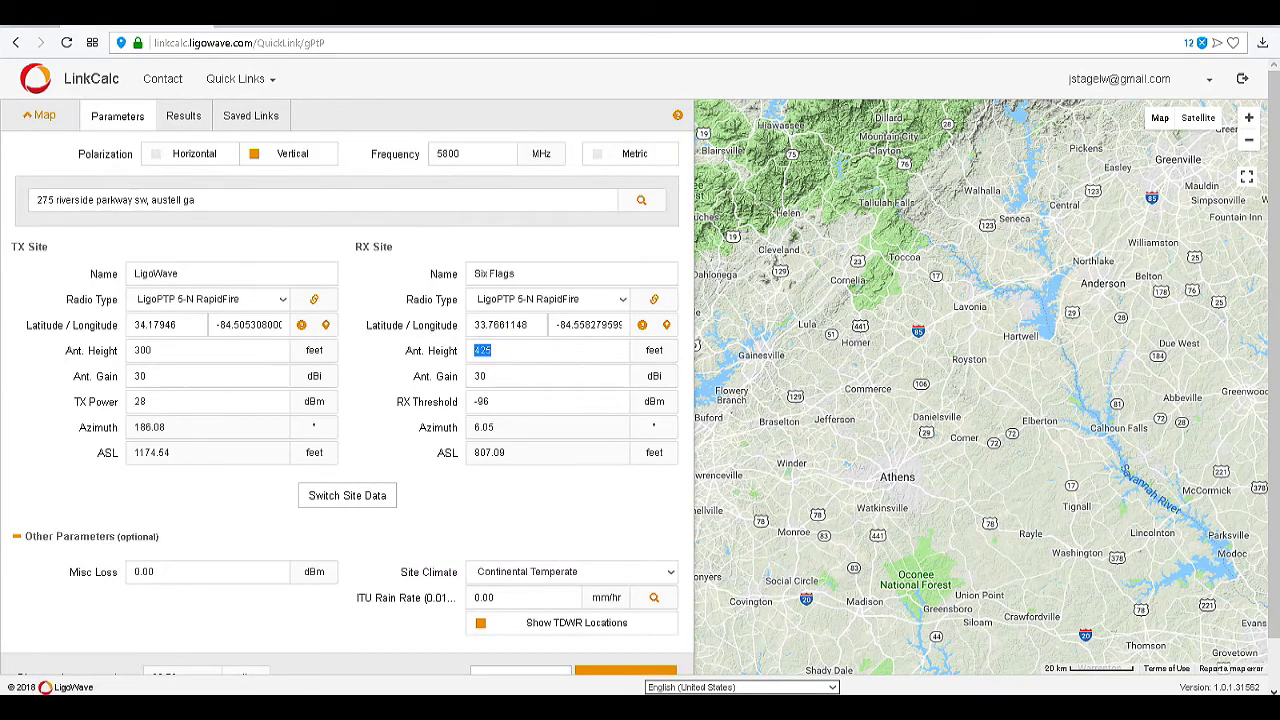
# - Recalculate the link with the Six Flags antenna height set to 450 feet and check the expected bidirectional throughput
pyautogui.write('450')
pyautogui.scroll(-1, 347, 390)
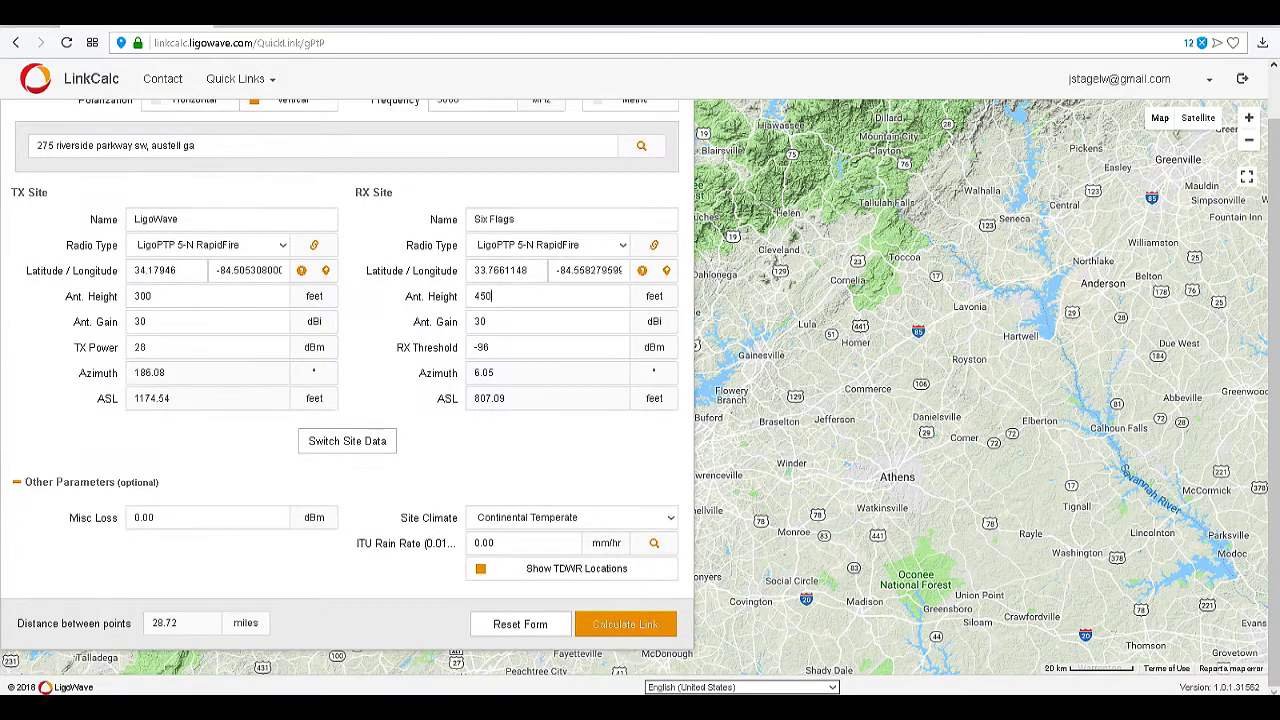
pyautogui.click(623, 617)
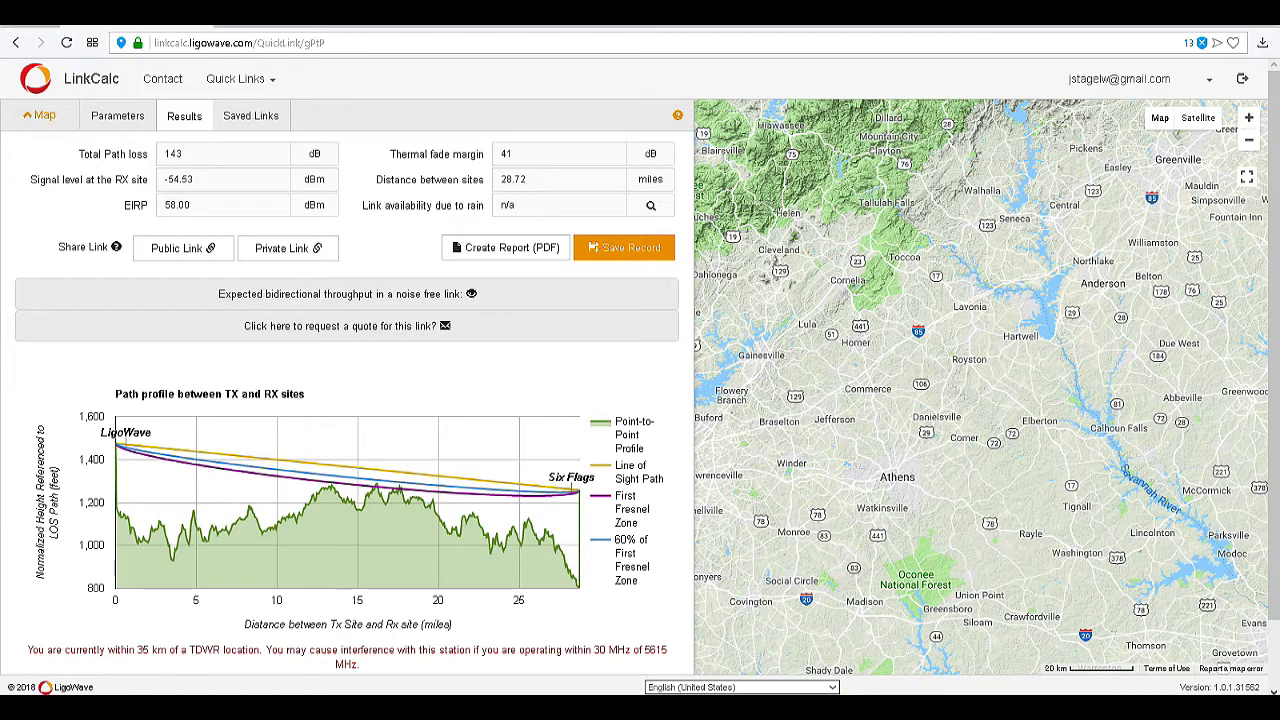
pyautogui.click(472, 293)
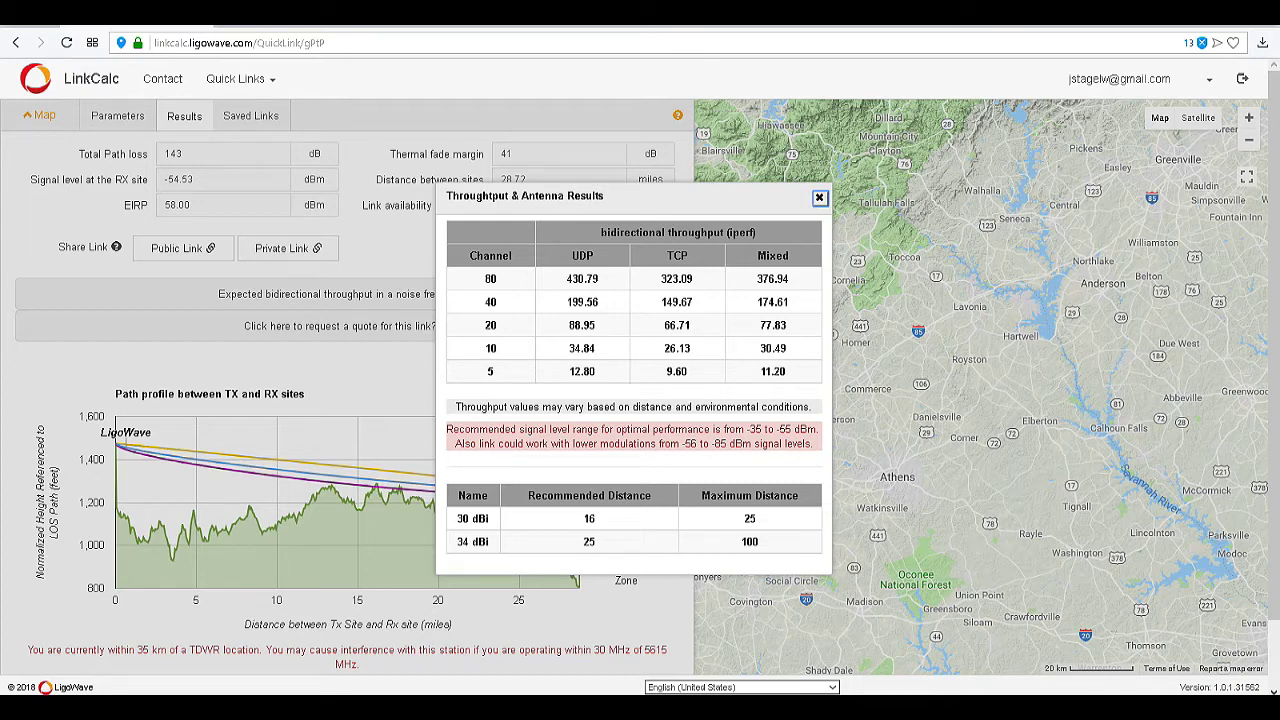
pyautogui.click(819, 197)
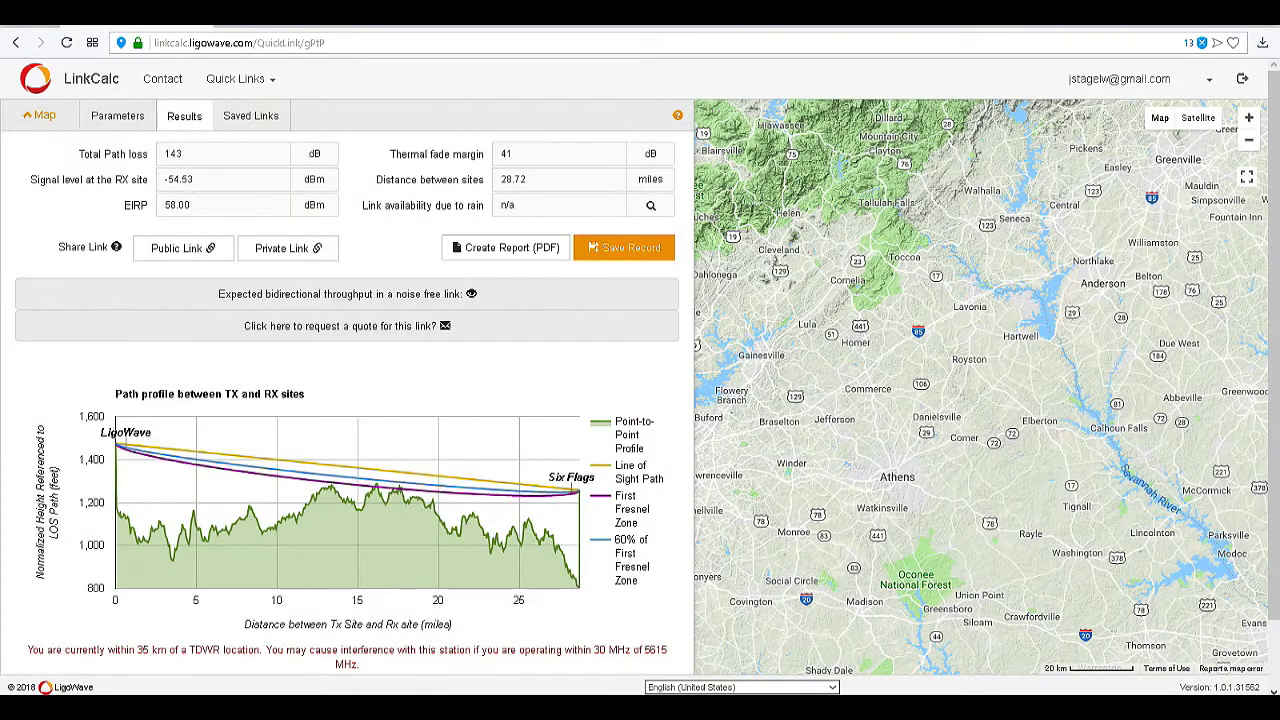
# - Recalculate the link with both antenna gains set to 34 dBi and review the throughput and antenna results
pyautogui.click(117, 115)
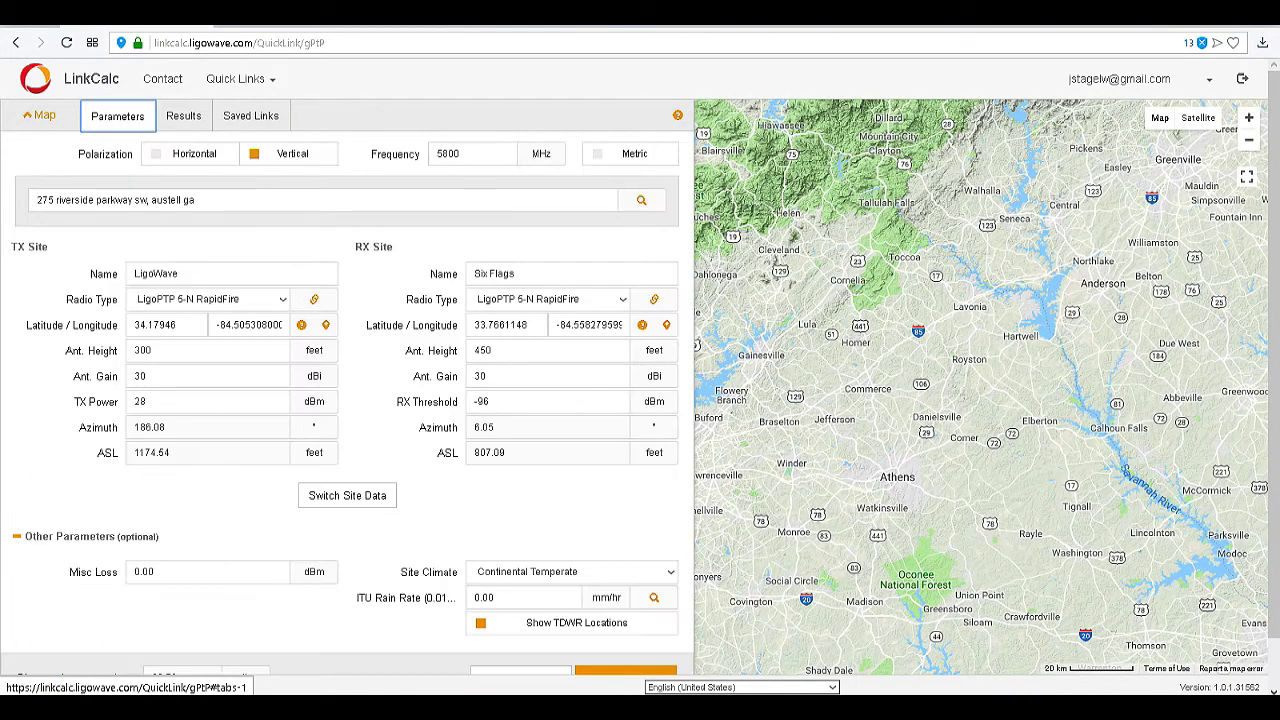
pyautogui.doubleClick(141, 376)
pyautogui.write('34')
pyautogui.doubleClick(481, 376)
pyautogui.write('34')
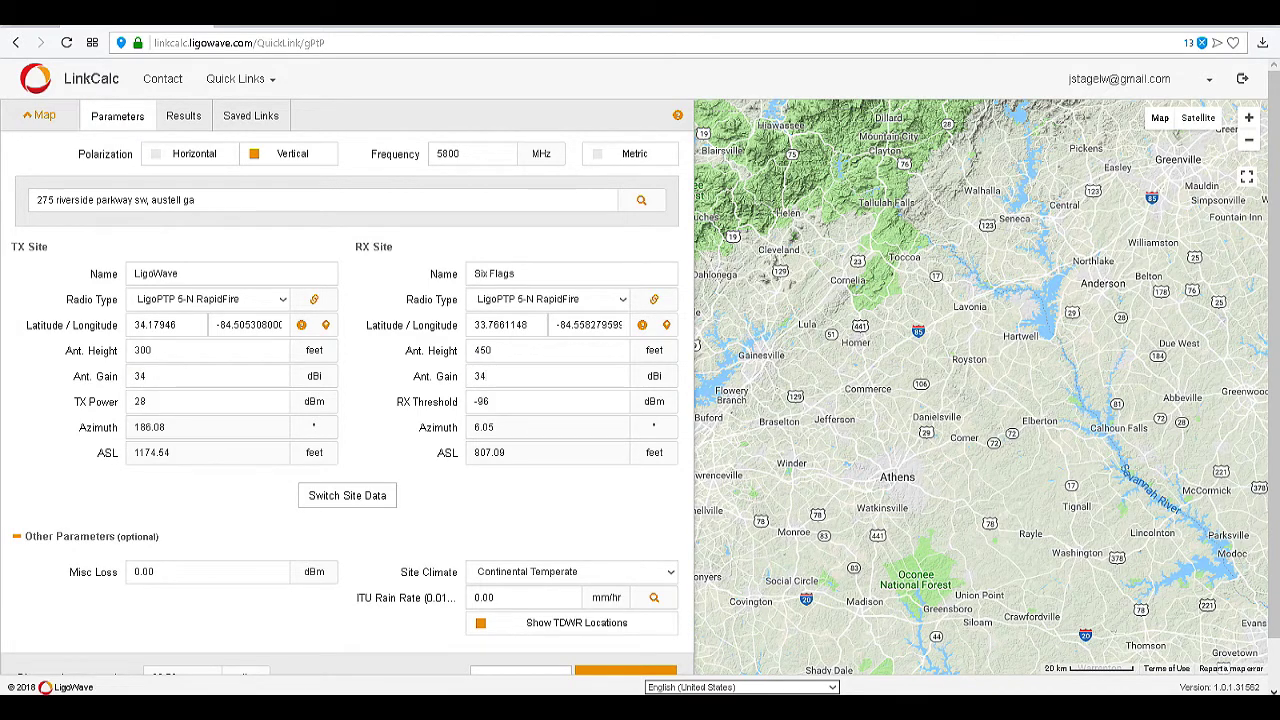
pyautogui.scroll(-1, 347, 380)
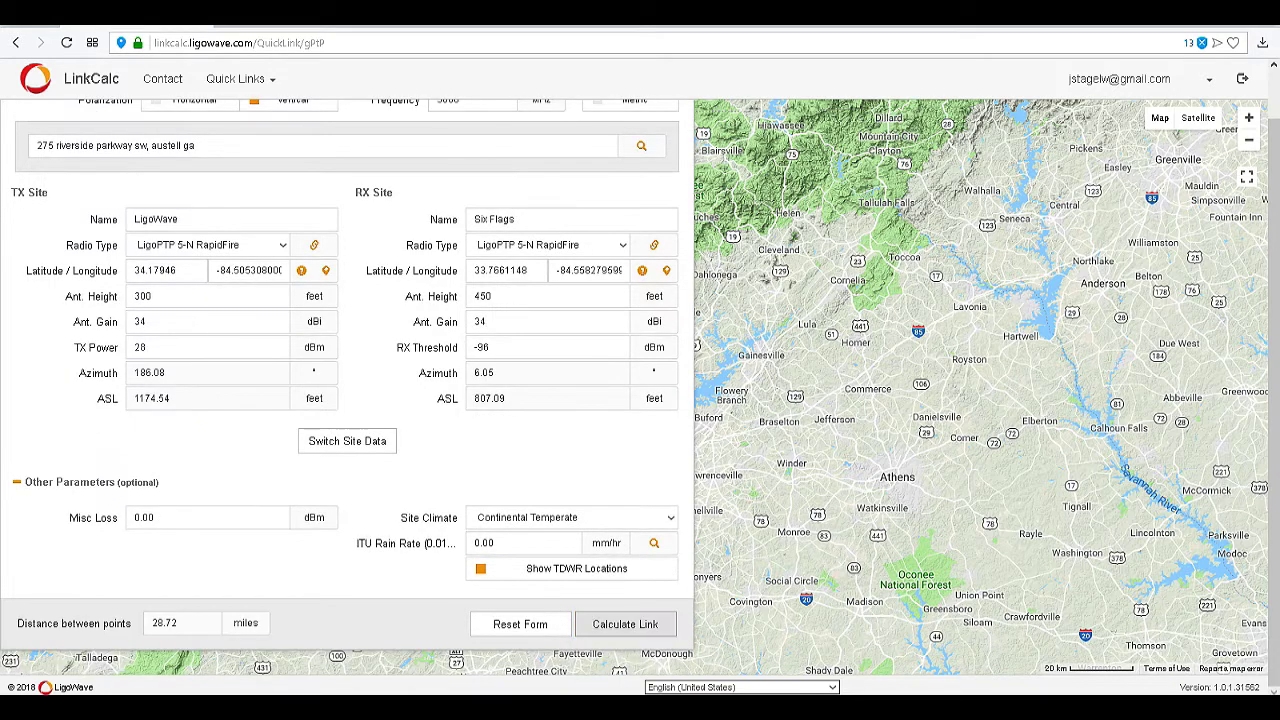
pyautogui.click(622, 616)
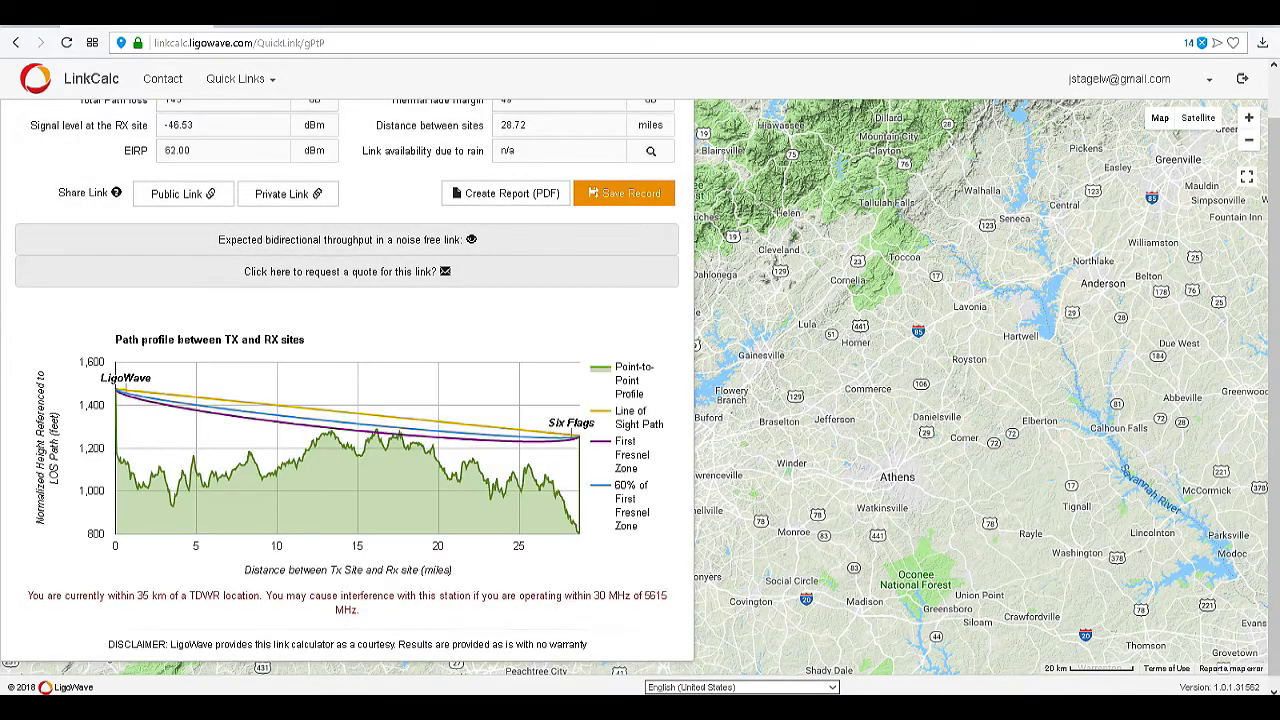
pyautogui.scroll(1, 470, 430)
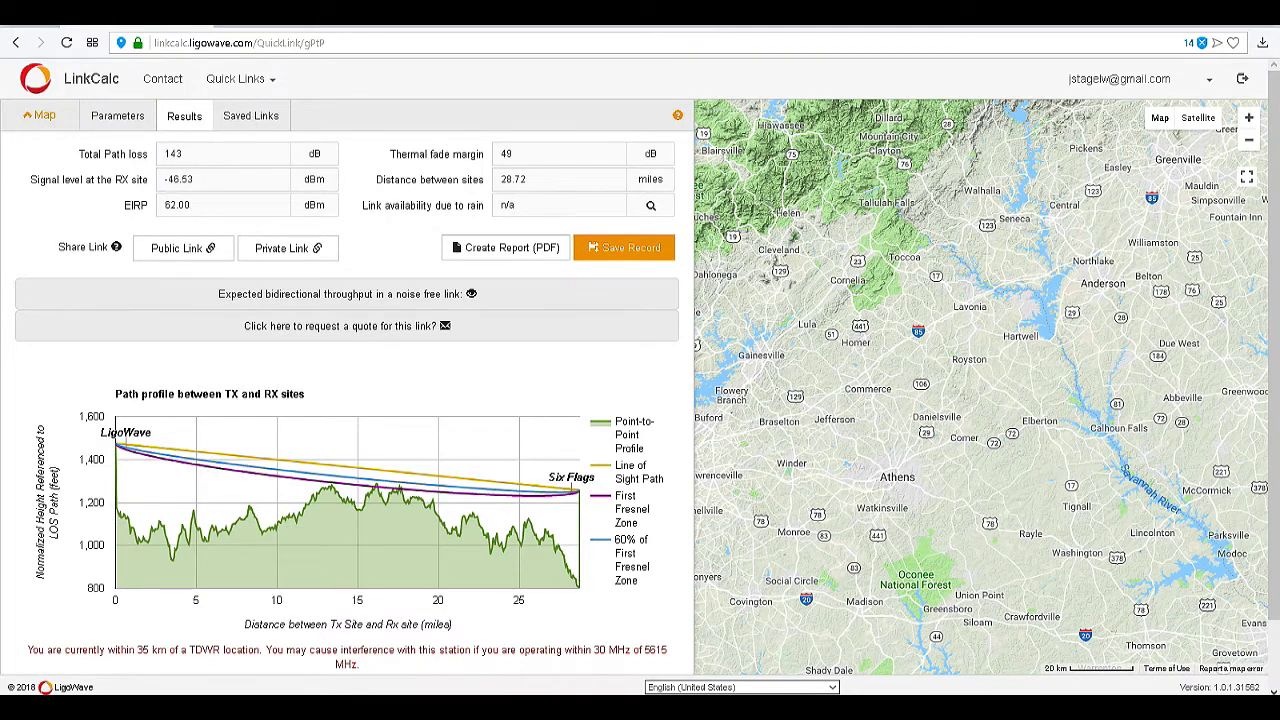
pyautogui.click(471, 293)
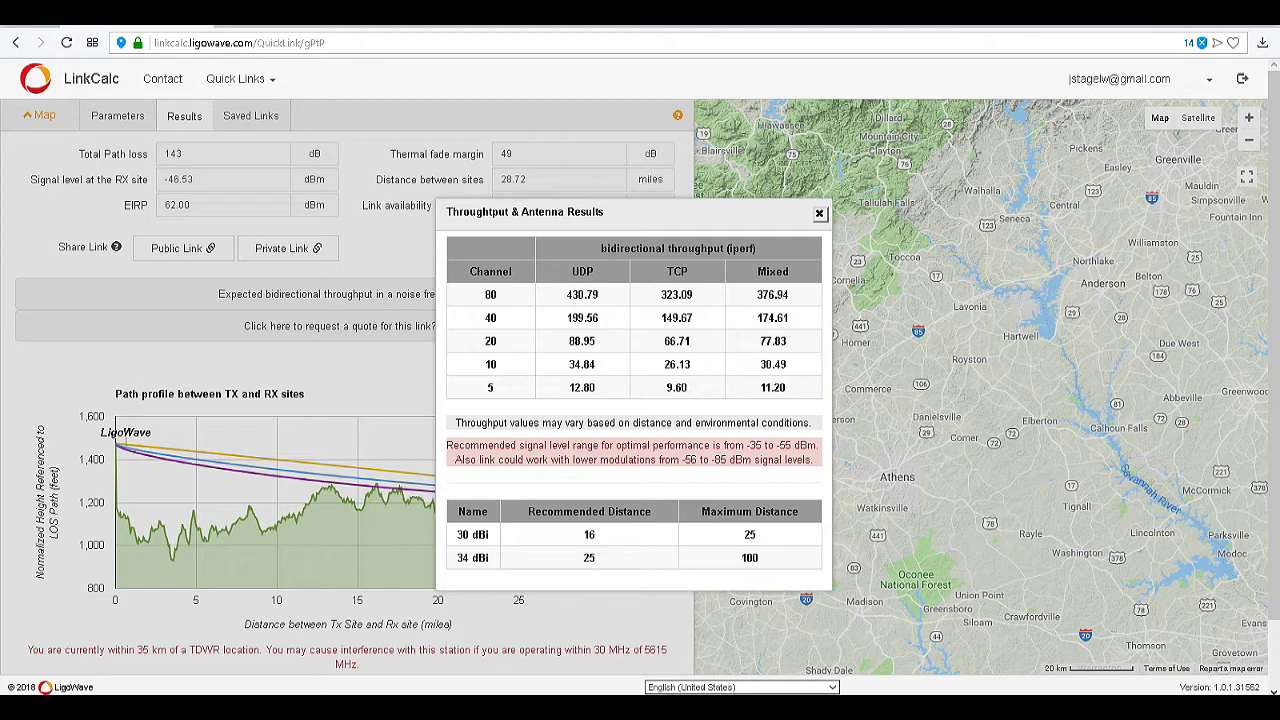
pyautogui.click(819, 213)
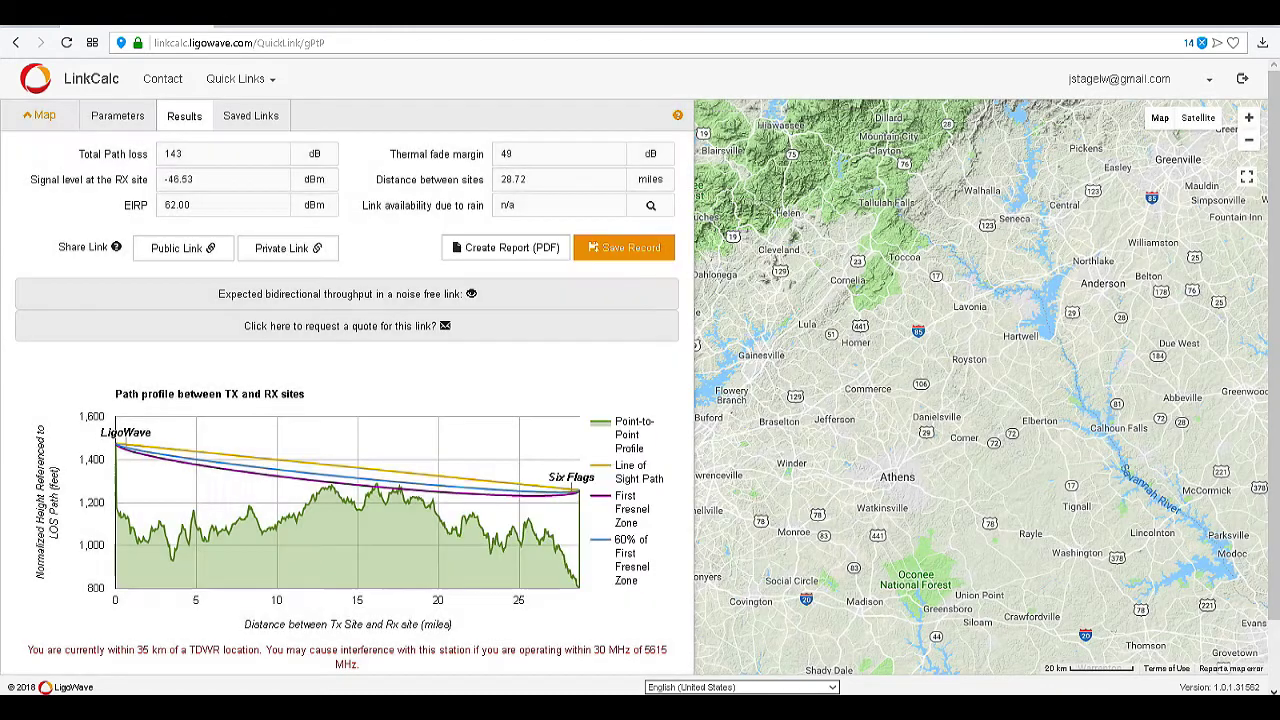
# - Recalculate the link with both antenna gains set to 46 dBi and check the signal level against the throughput and antenna results
pyautogui.click(117, 116)
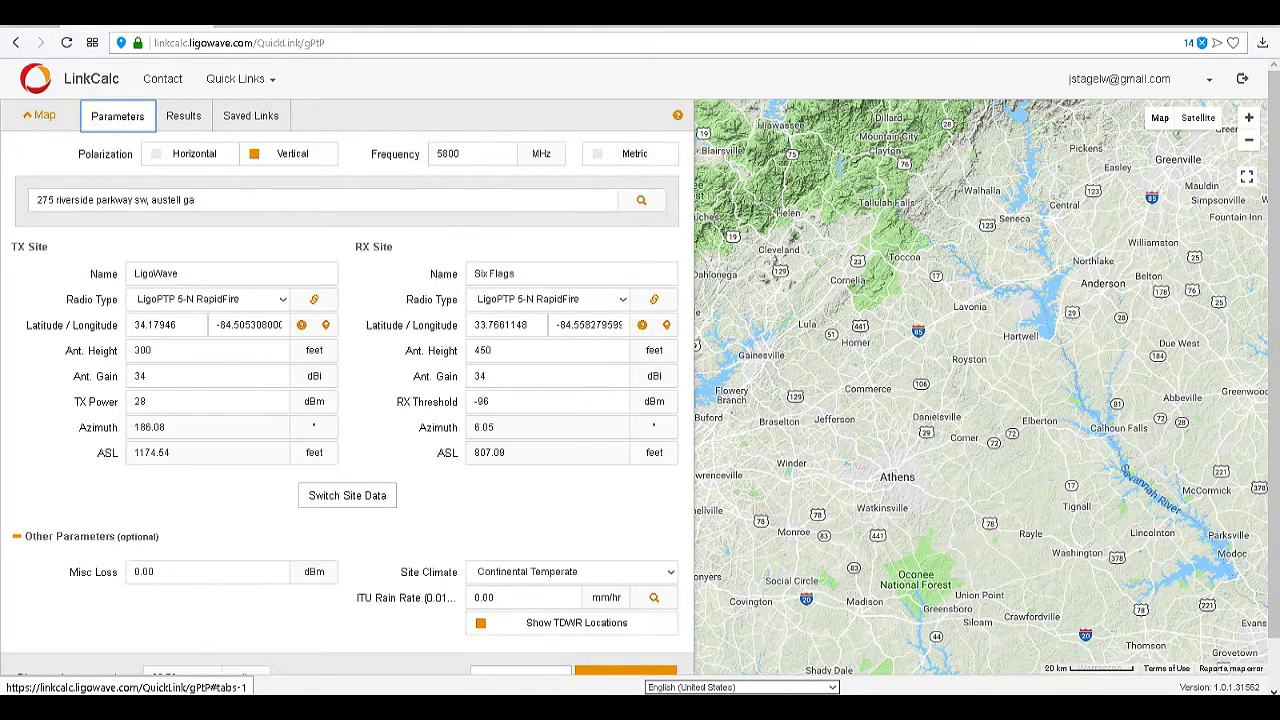
pyautogui.doubleClick(164, 375)
pyautogui.write('46')
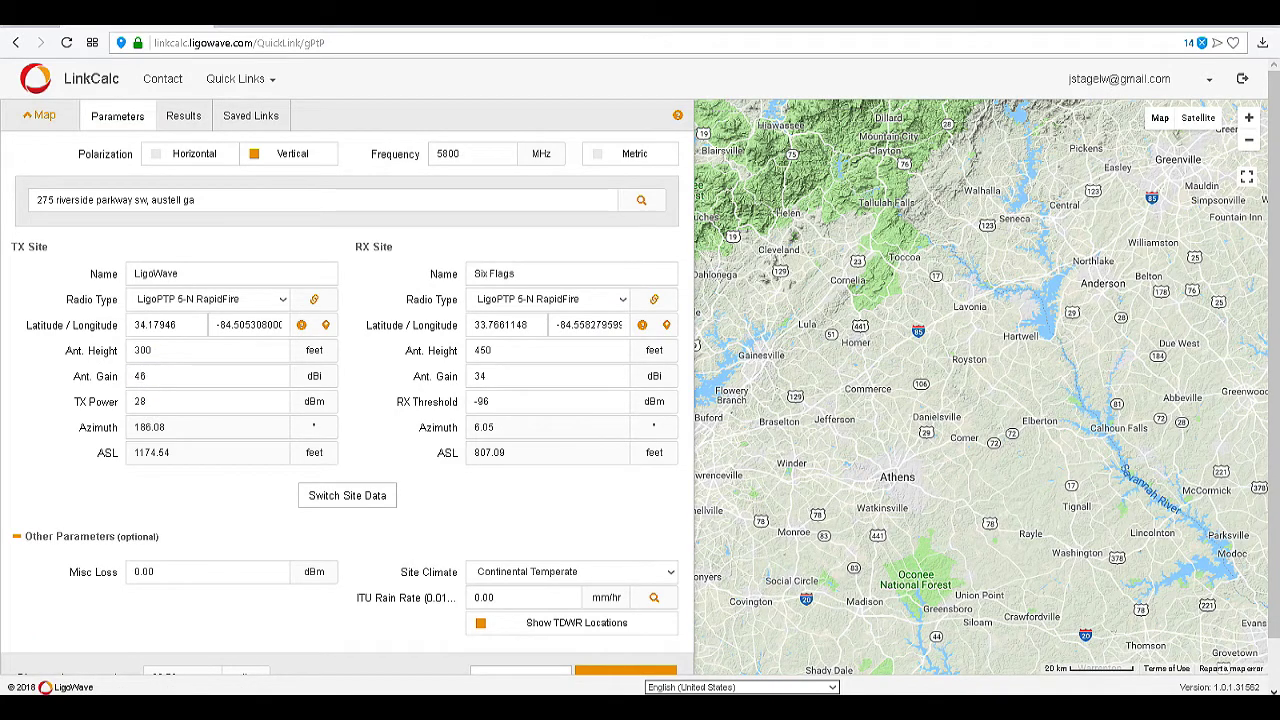
pyautogui.doubleClick(491, 376)
pyautogui.write('46')
pyautogui.scroll(-1, 625, 624)
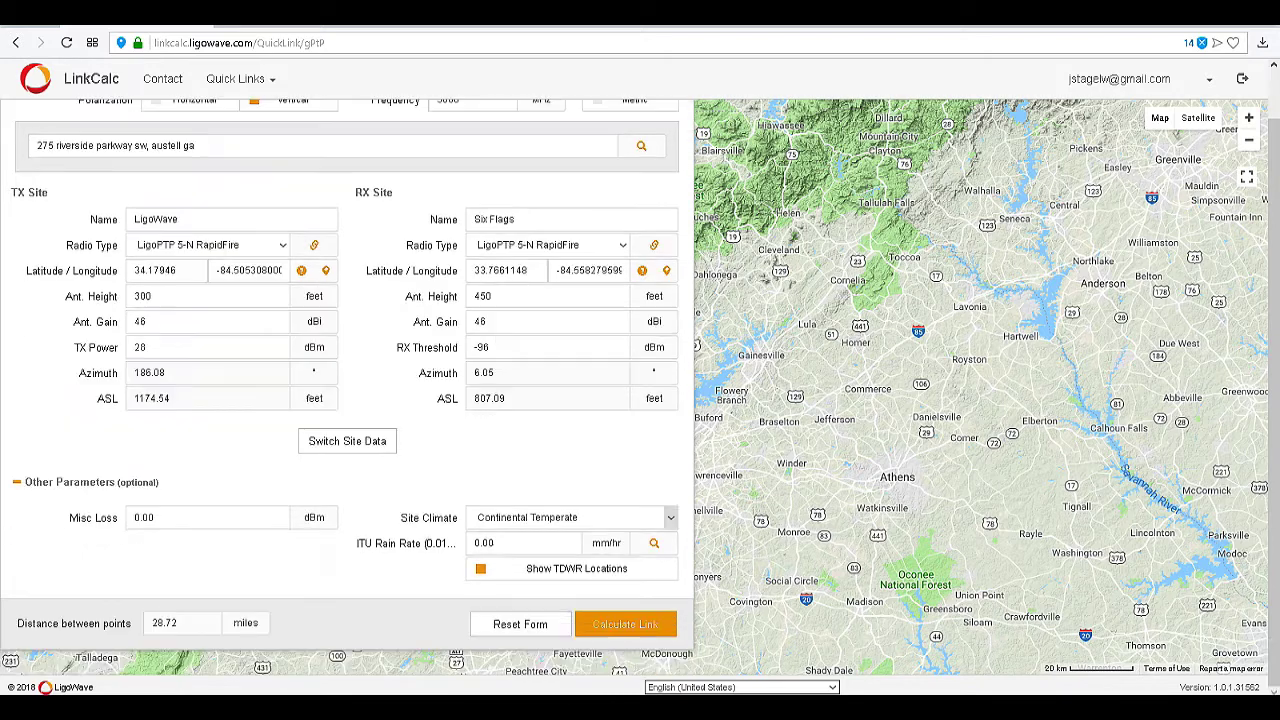
pyautogui.click(625, 624)
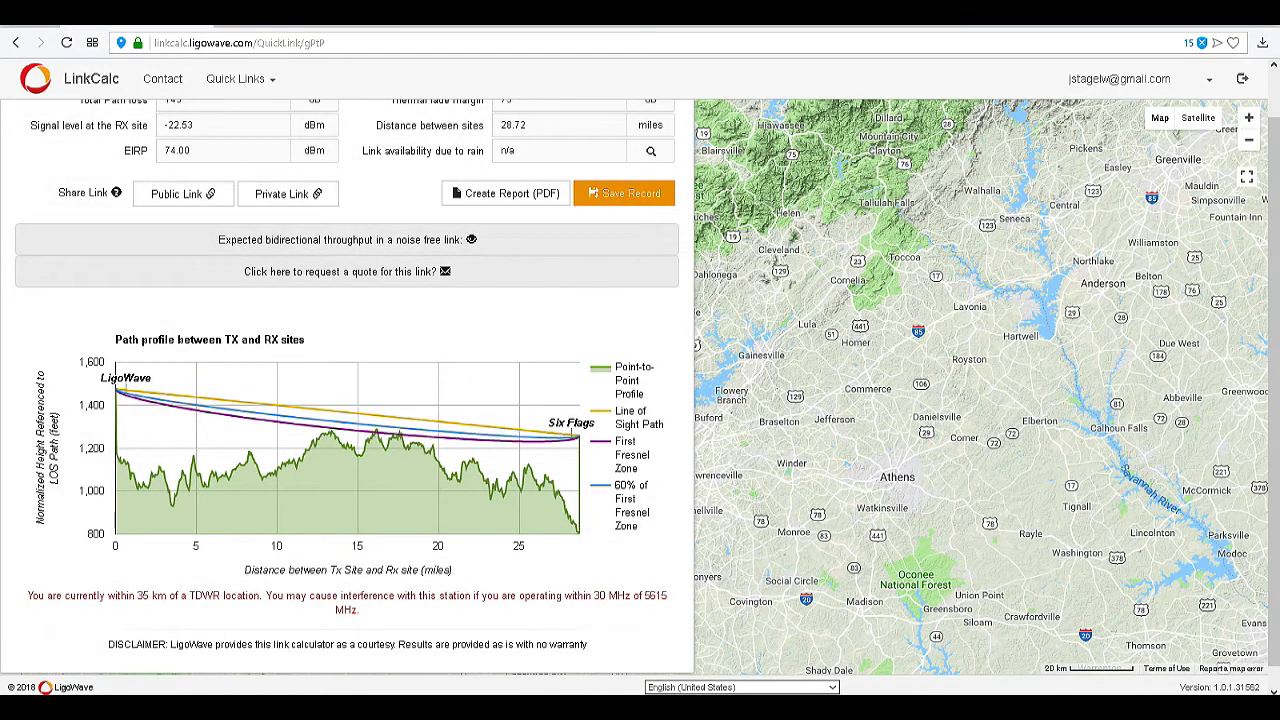
pyautogui.click(470, 239)
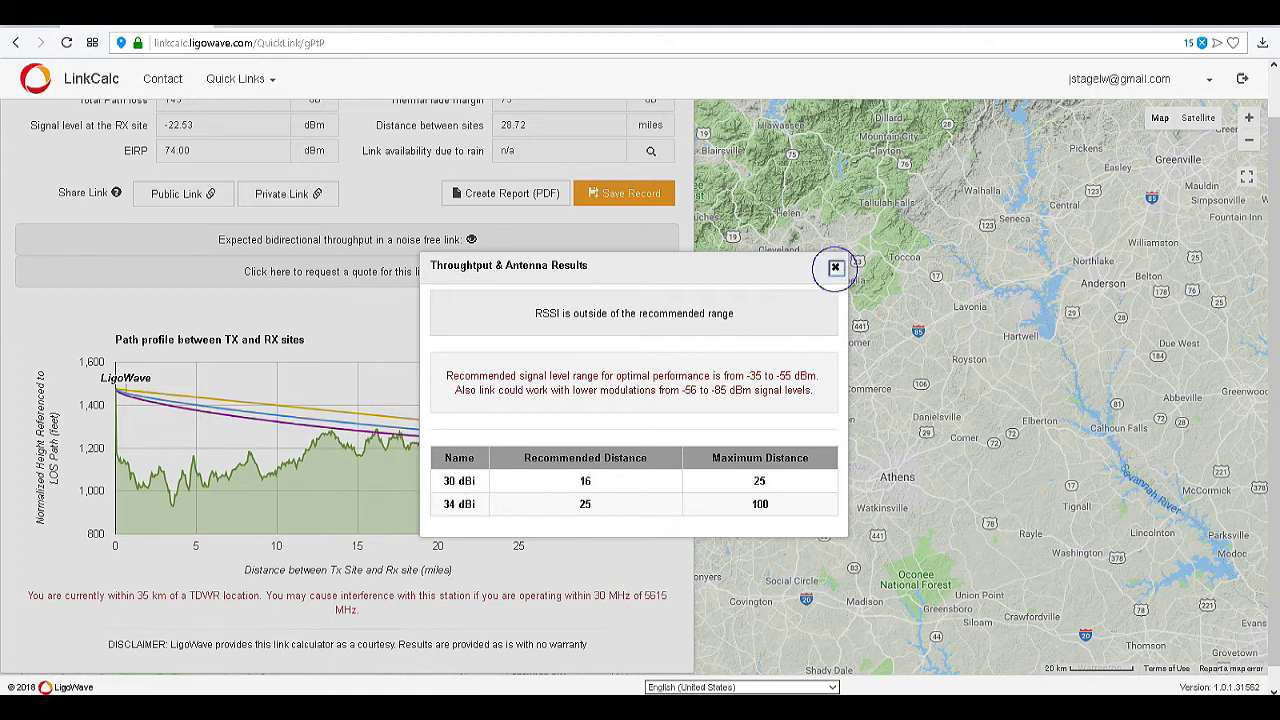
pyautogui.click(835, 267)
# - Recalculate the link with the adjusted site parameters and view its expected bidirectional throughput
pyautogui.click(437, 478)
pyautogui.scroll(-1, 437, 478)
pyautogui.click(625, 624)
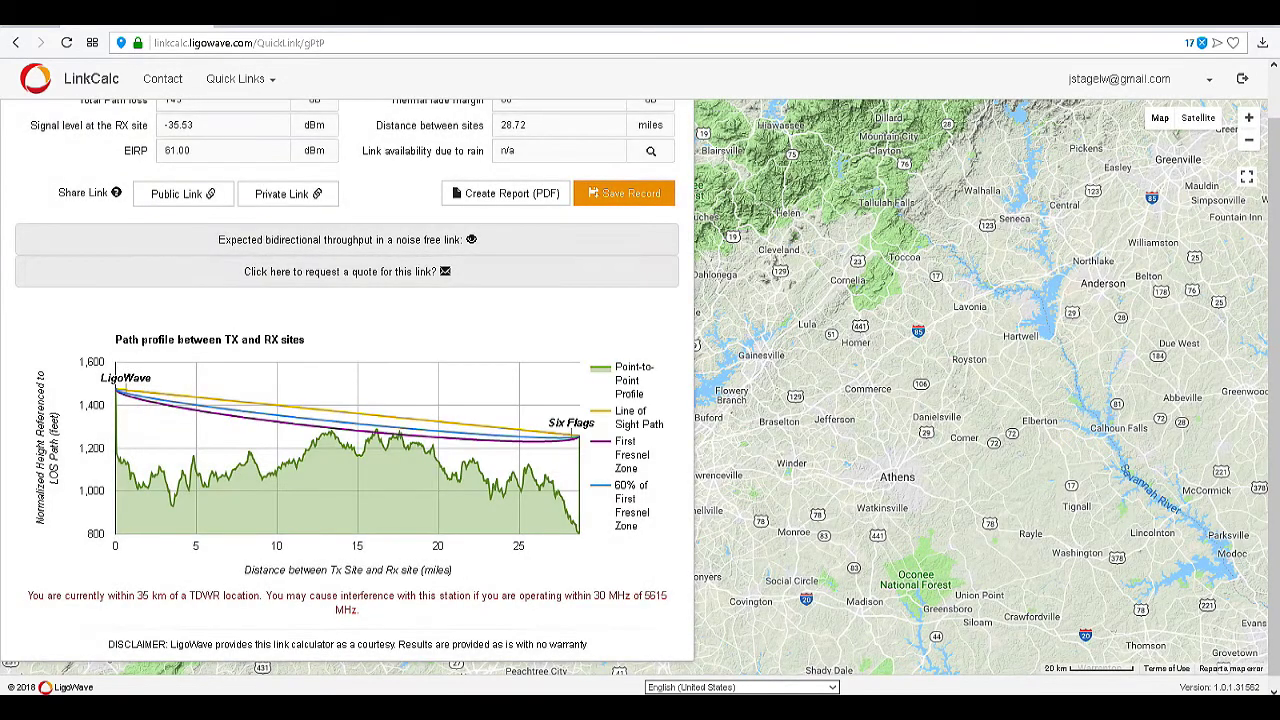
pyautogui.click(471, 239)
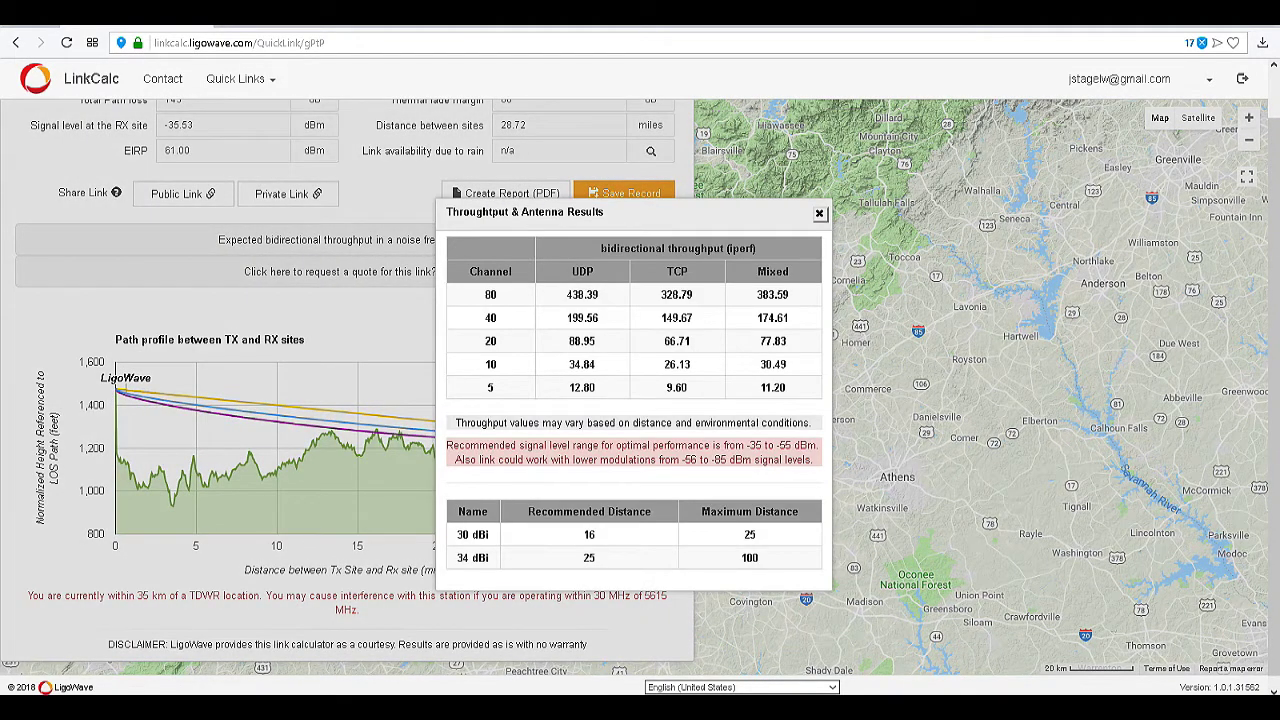